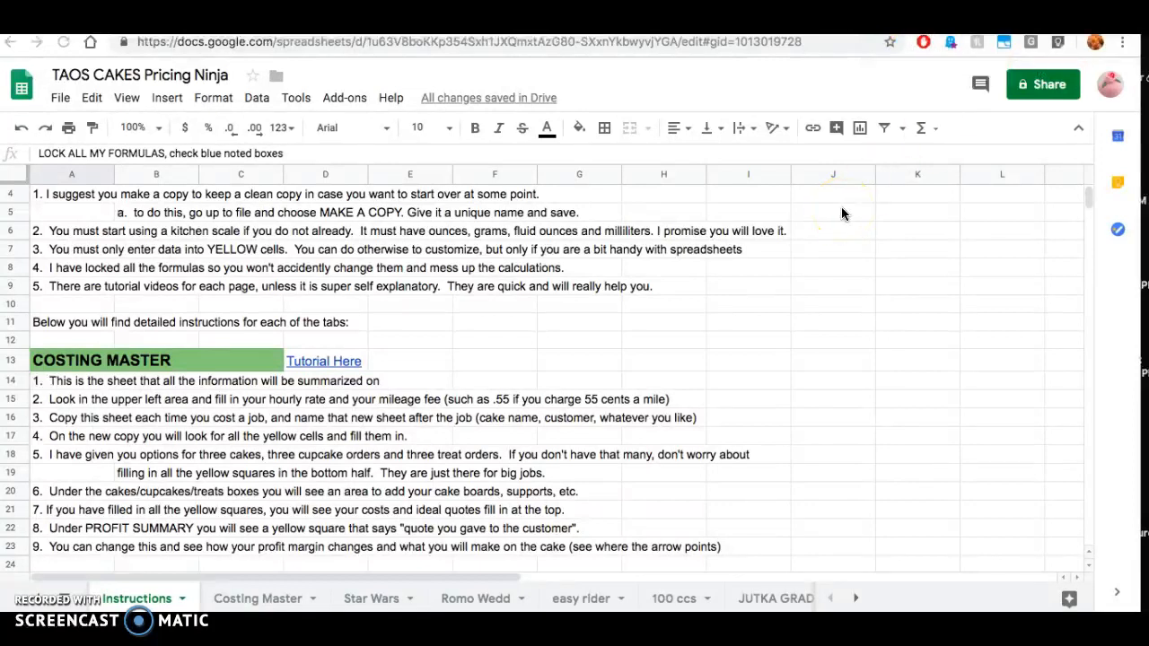
Duplicate the Costing Master sheet to create a copy for a new cake order.
left_click(867, 283)
left_click(262, 603)
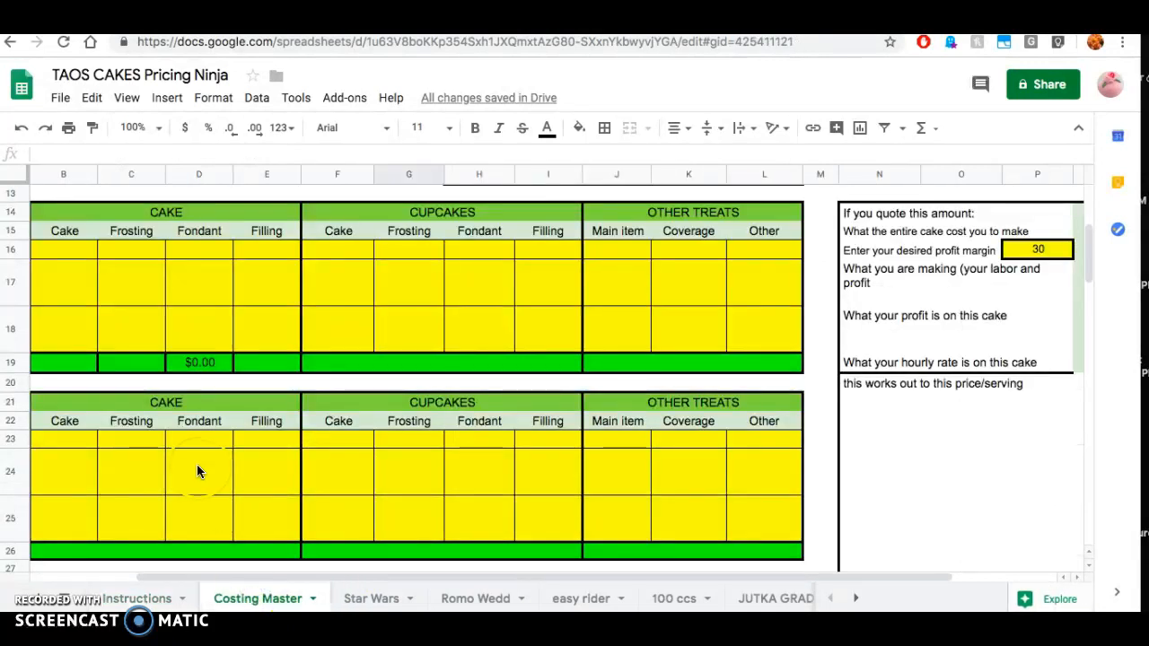
left_click(314, 598)
left_click(267, 340)
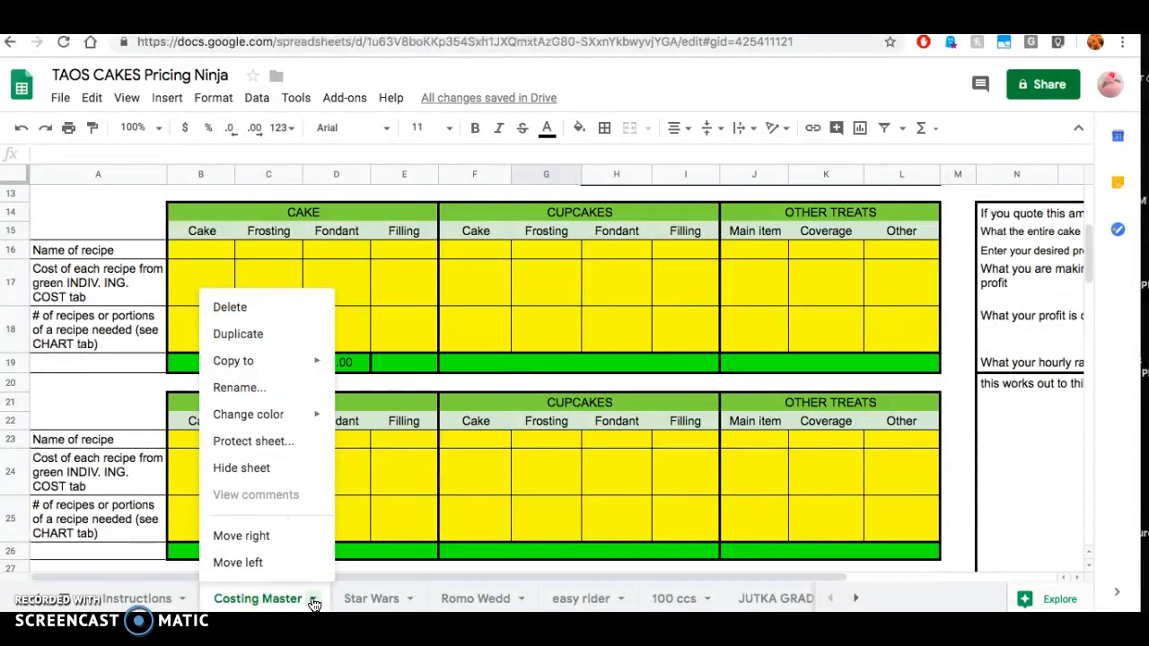
left_click(232, 338)
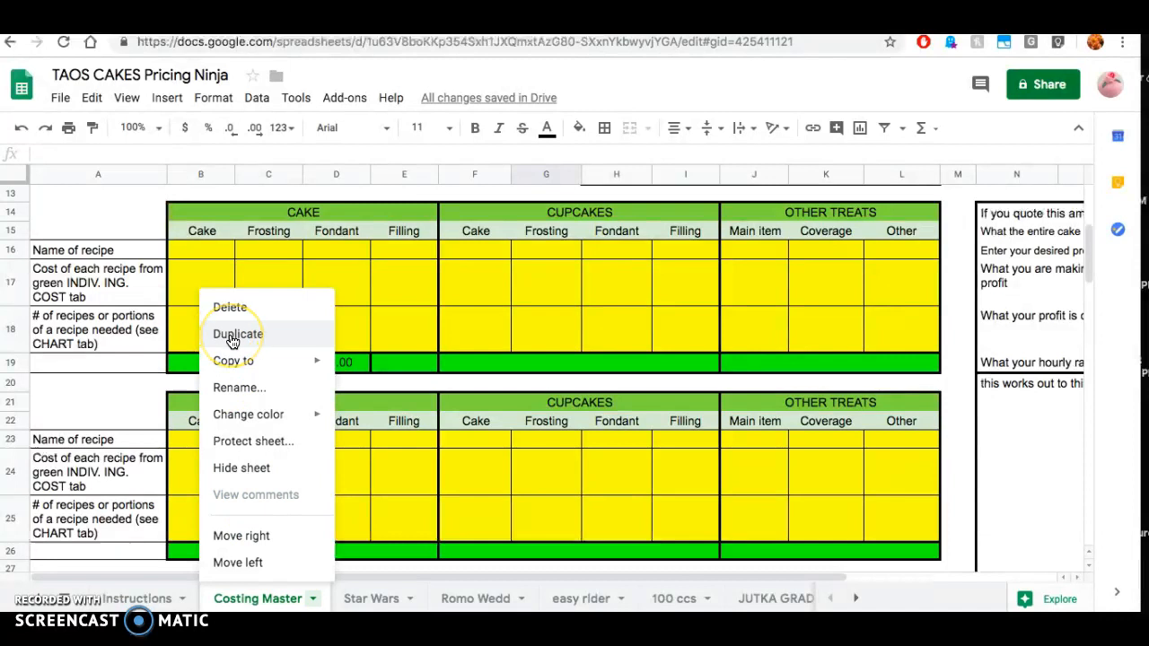
left_click(231, 338)
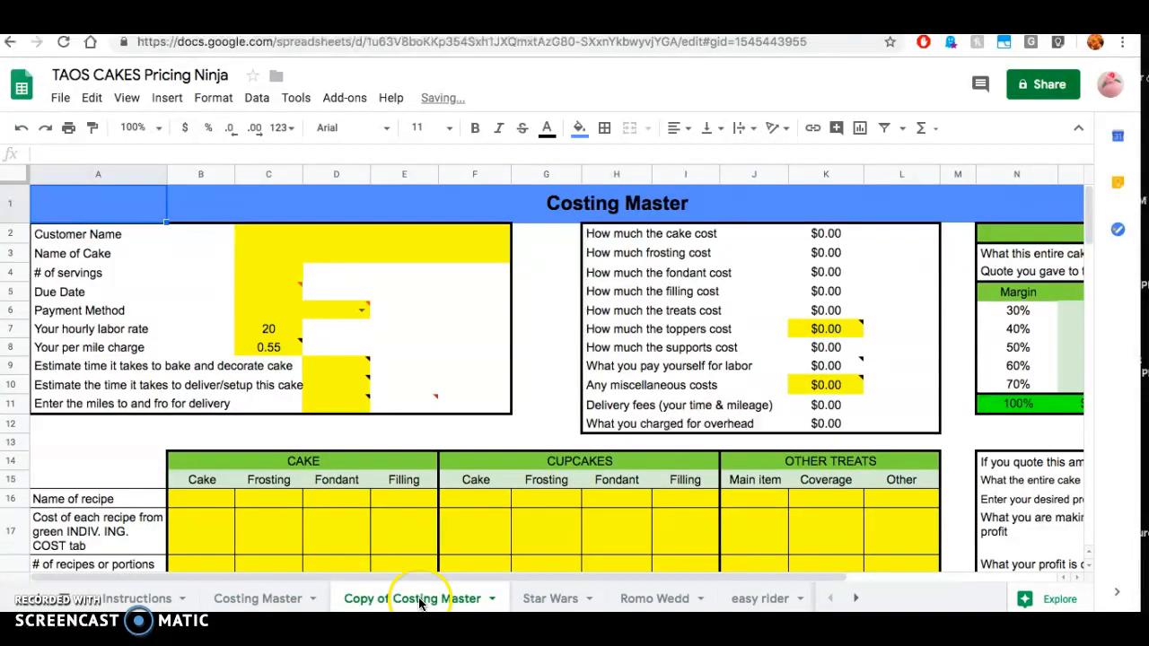
Rename the copied Costing Master sheet with the customer's surname.
double_click(418, 600)
type("SMith")
key("BackSpace")
key("BackSpace")
key("BackSpace")
key("BackSpace")
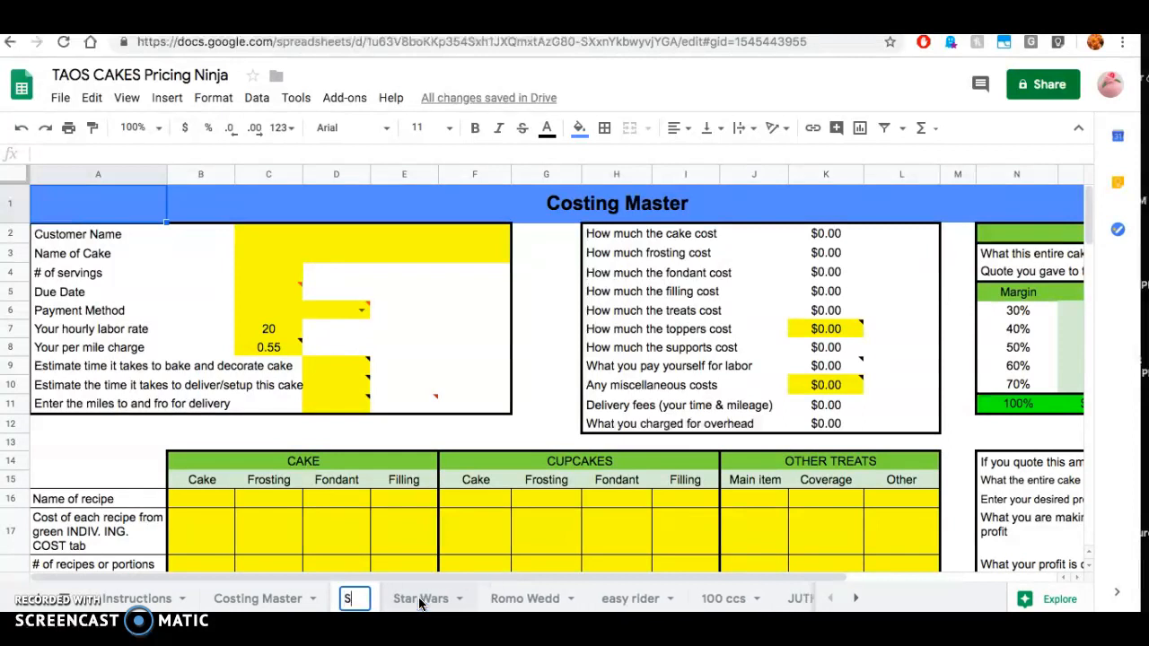
type("mith")
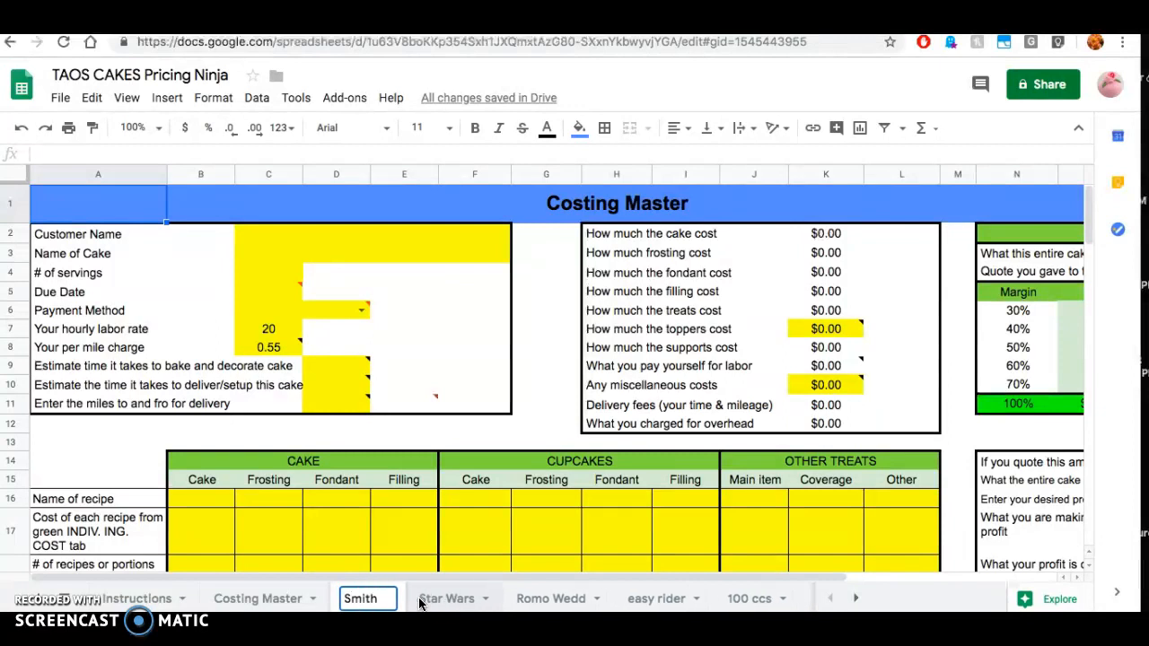
left_click(382, 599)
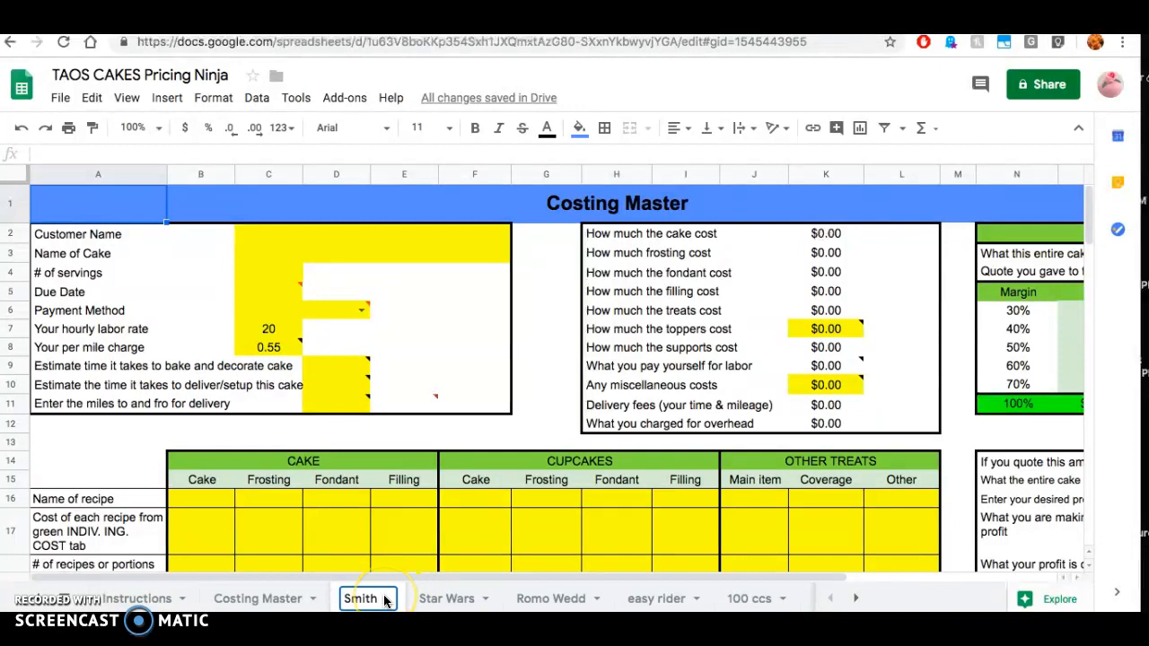
left_click(380, 366)
left_click(381, 366)
Review the hourly labor rate and per mile charge on the original Costing Master sheet.
left_click(262, 599)
scroll(267, 337, "up", 5)
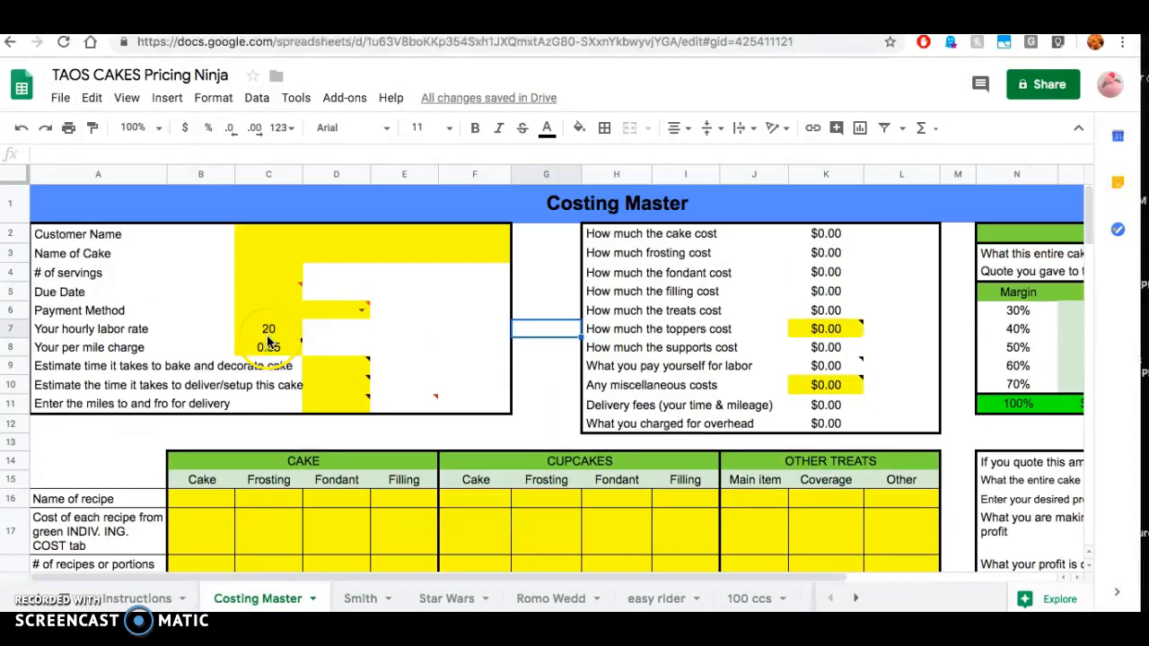
left_click(509, 349)
On the customer's sheet, enter the customer's name and set the name of the cake to "Star Wars Cake".
left_click(366, 601)
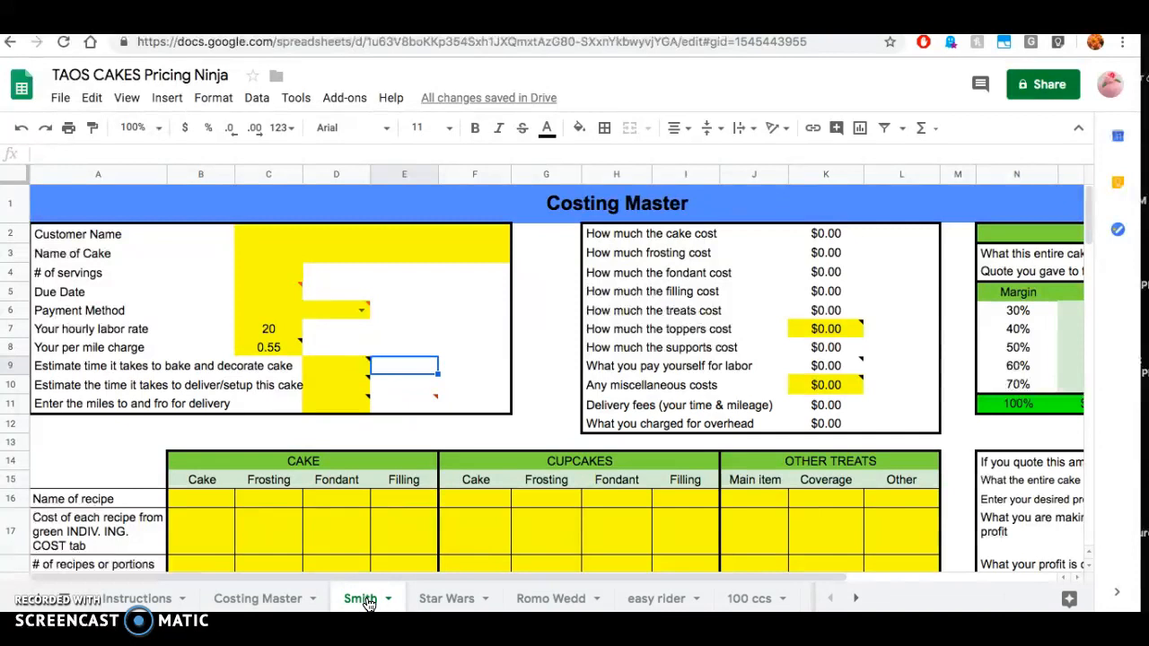
left_click(252, 232)
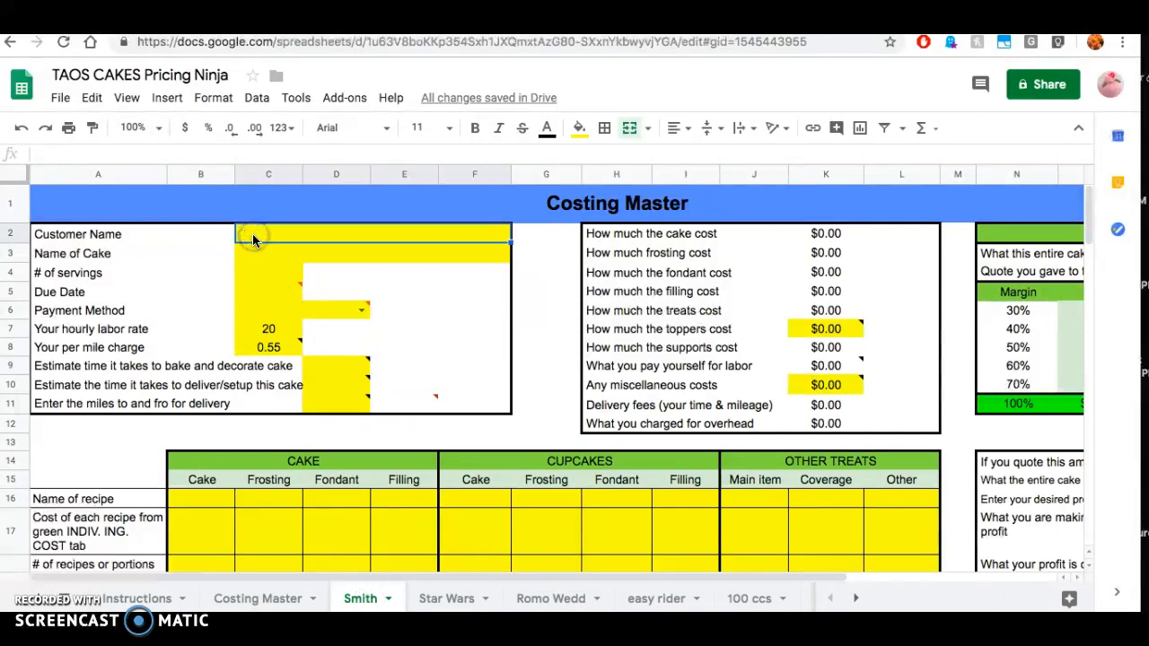
double_click(252, 233)
type("J.  Smith")
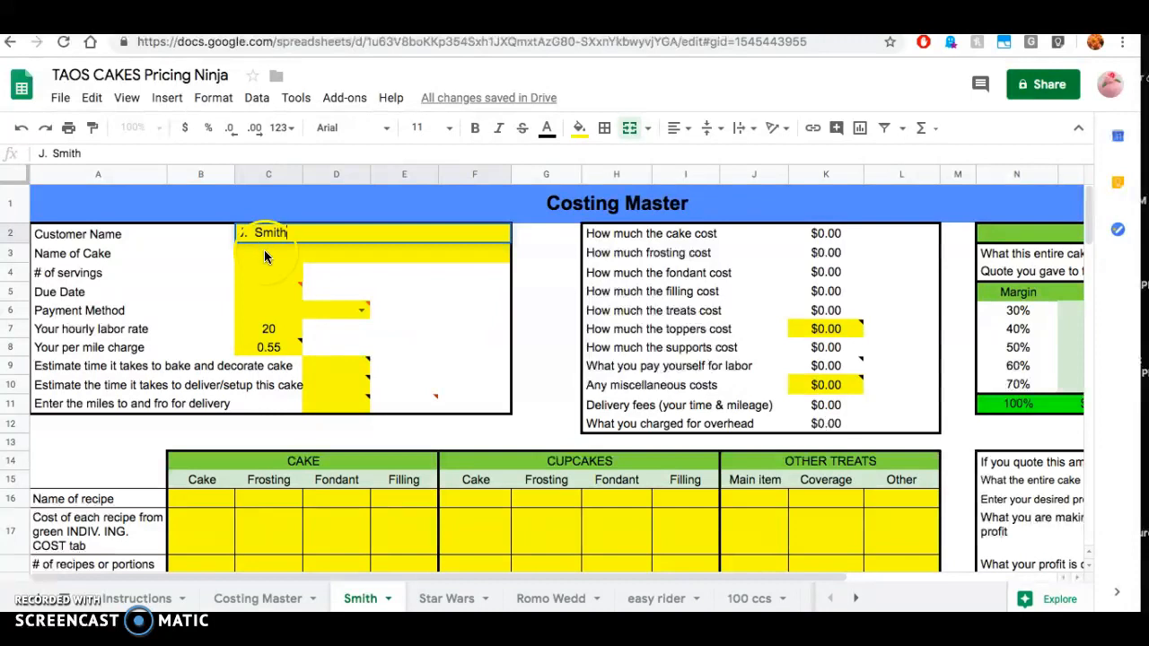
left_click(264, 251)
type("Star Wa")
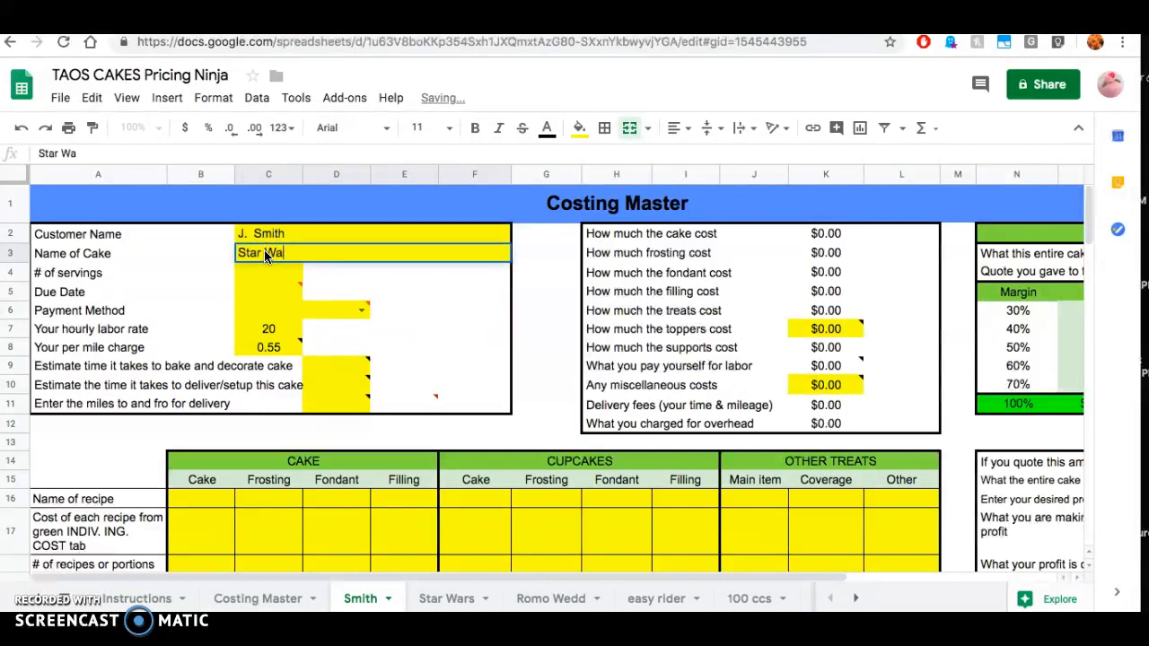
type("rs Cake")
Set the number of servings to 16 and the due date to 2019-06-08.
left_click(241, 285)
left_click(262, 278)
type("16")
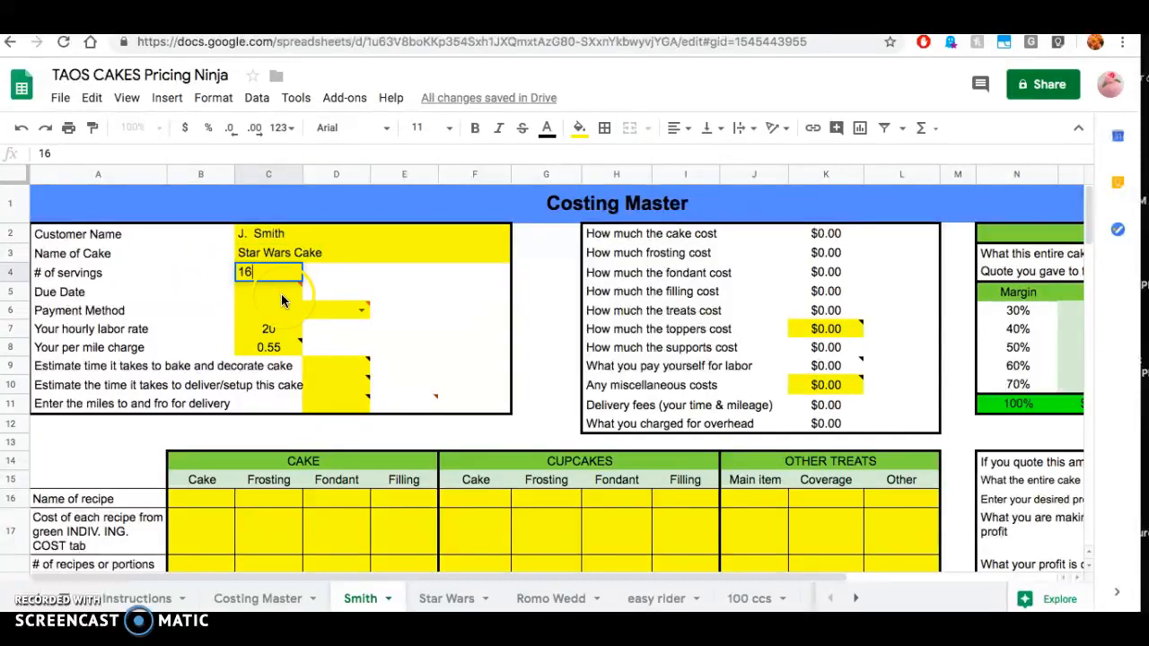
left_click(269, 289)
double_click(281, 300)
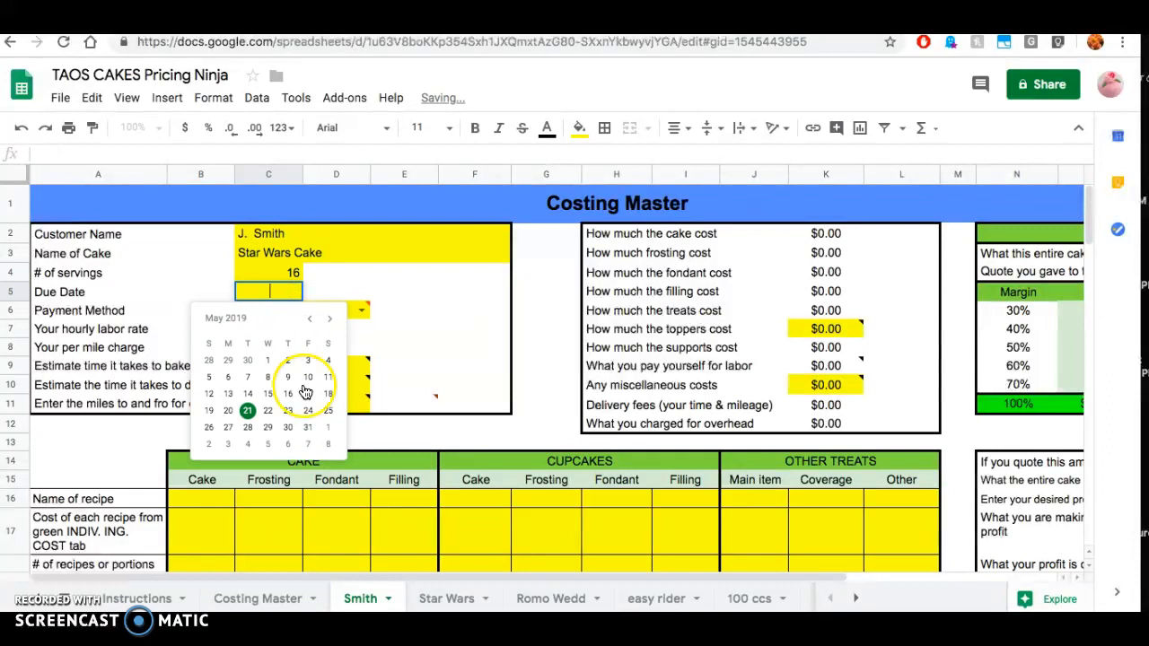
left_click(328, 443)
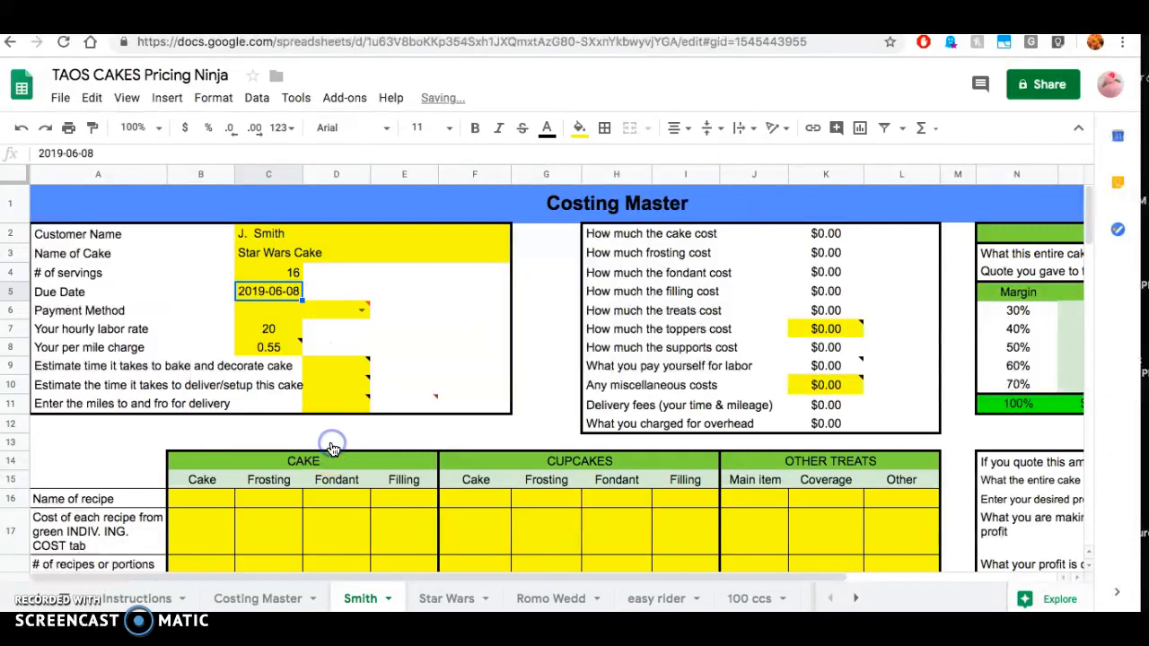
Set the payment method to Credit Card and the estimated time to bake and decorate the cake to 5.
left_click(359, 311)
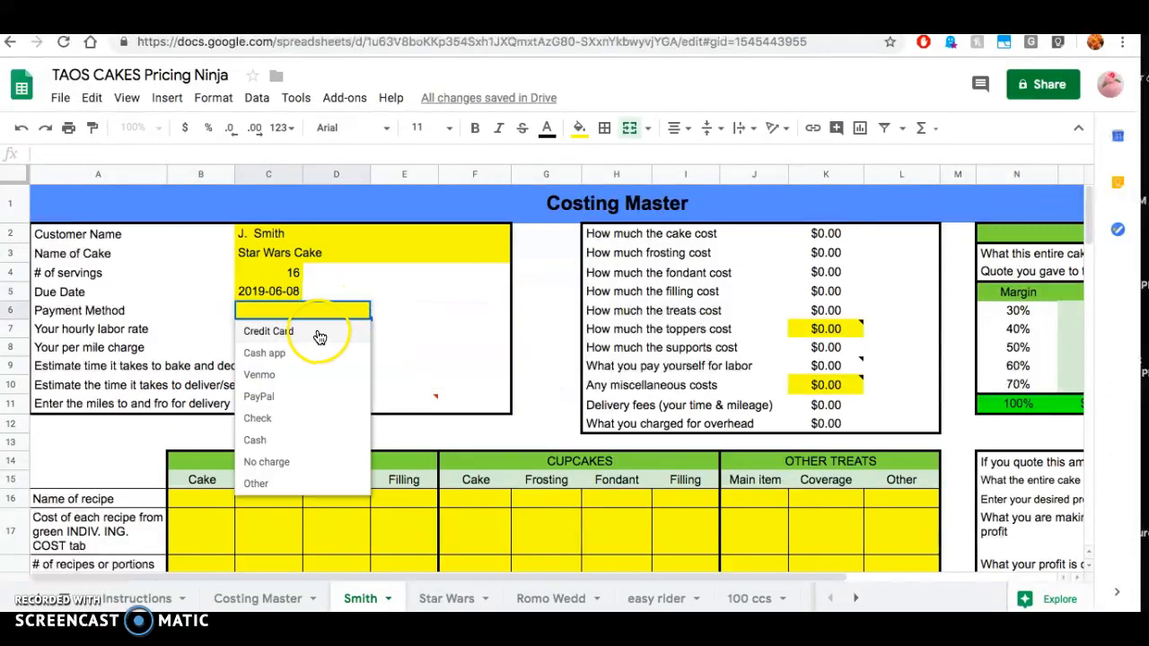
left_click(319, 332)
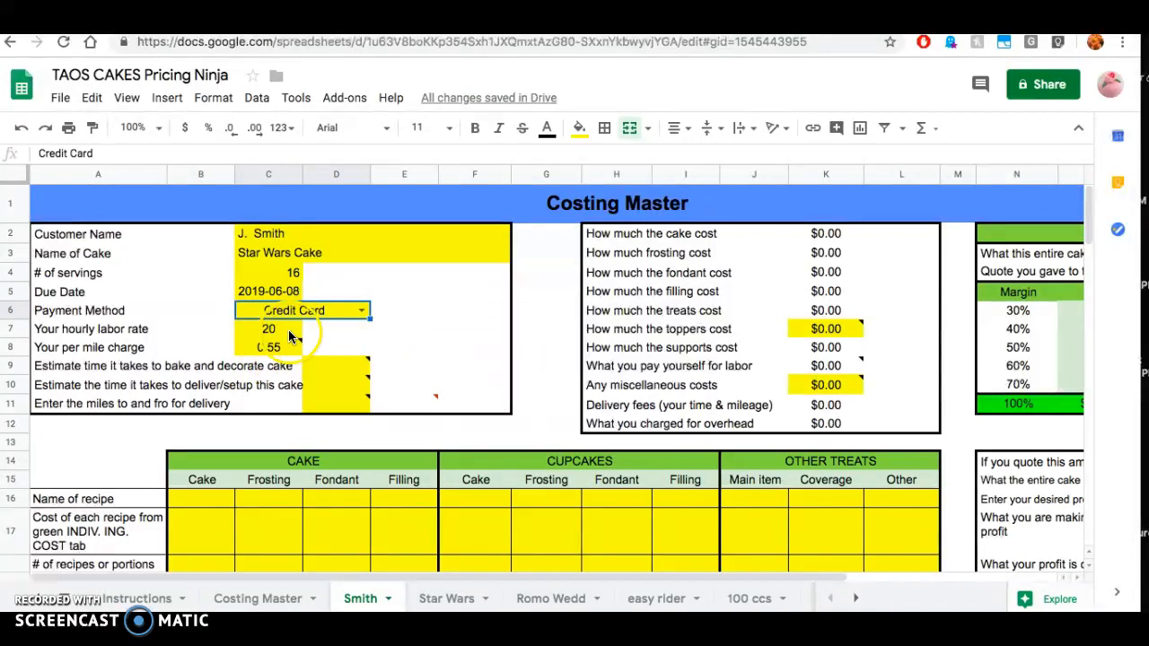
left_click(342, 365)
type("5")
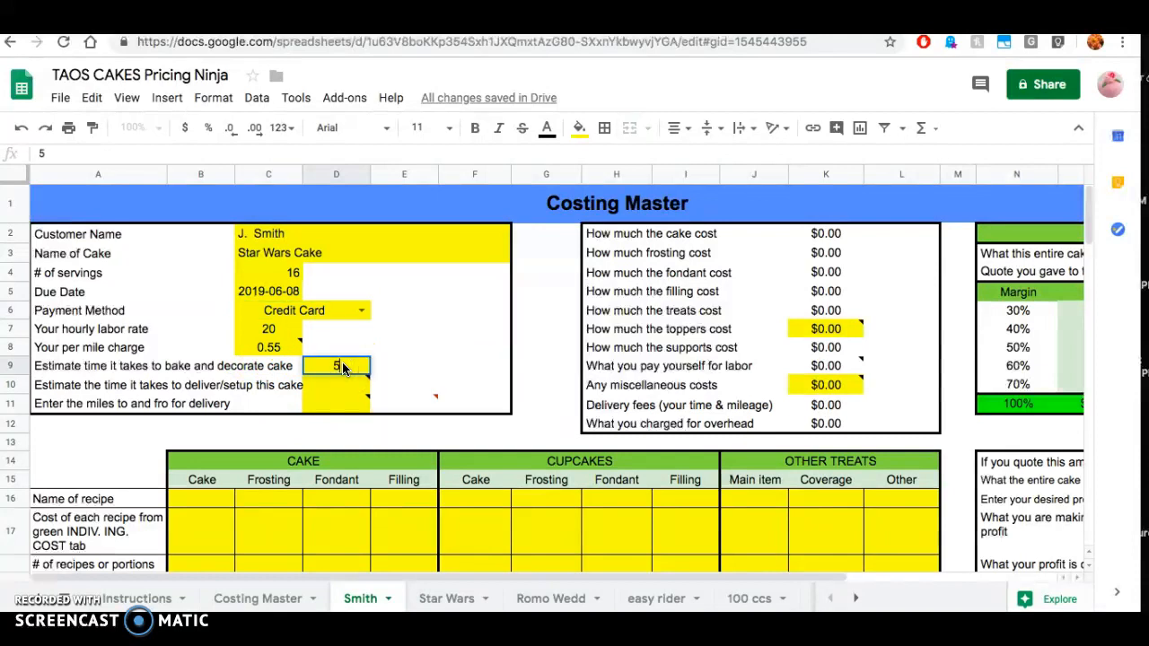
Set the estimated delivery and setup time to .75 and the delivery miles to 20.
left_click(339, 387)
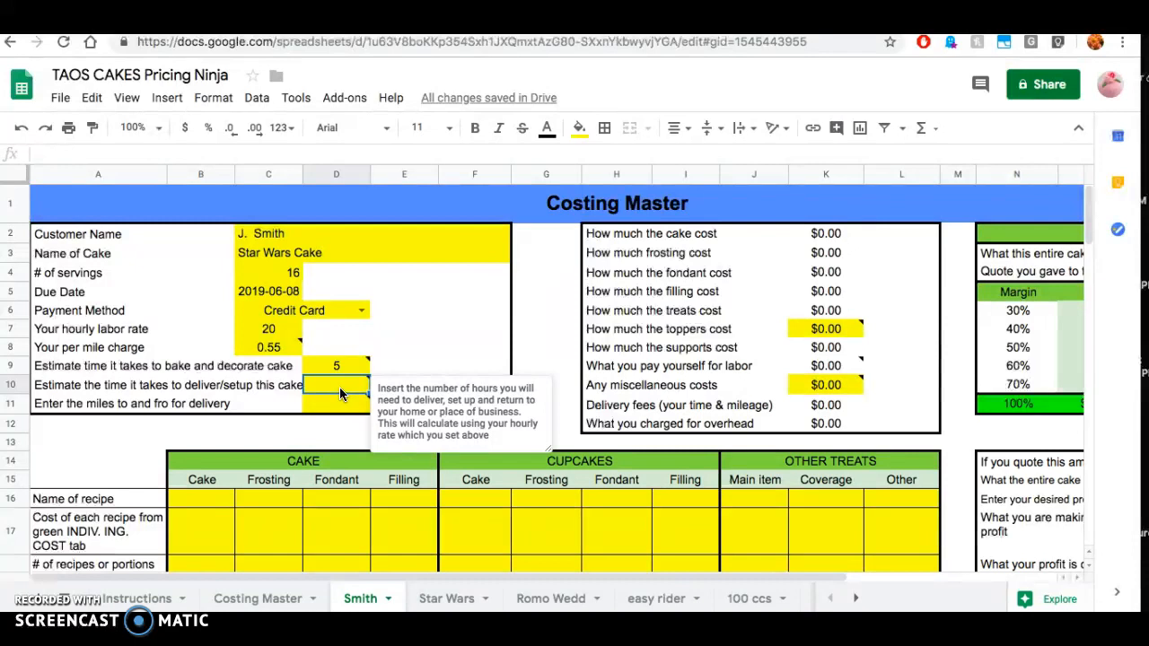
double_click(339, 387)
type("5")
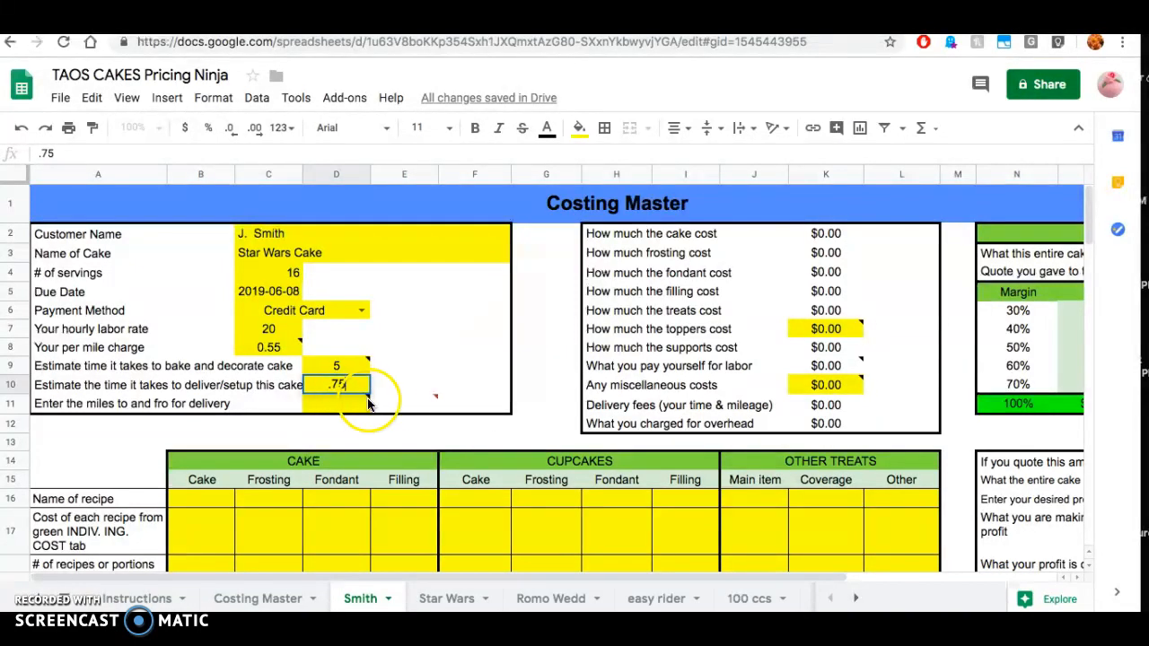
left_click(332, 406)
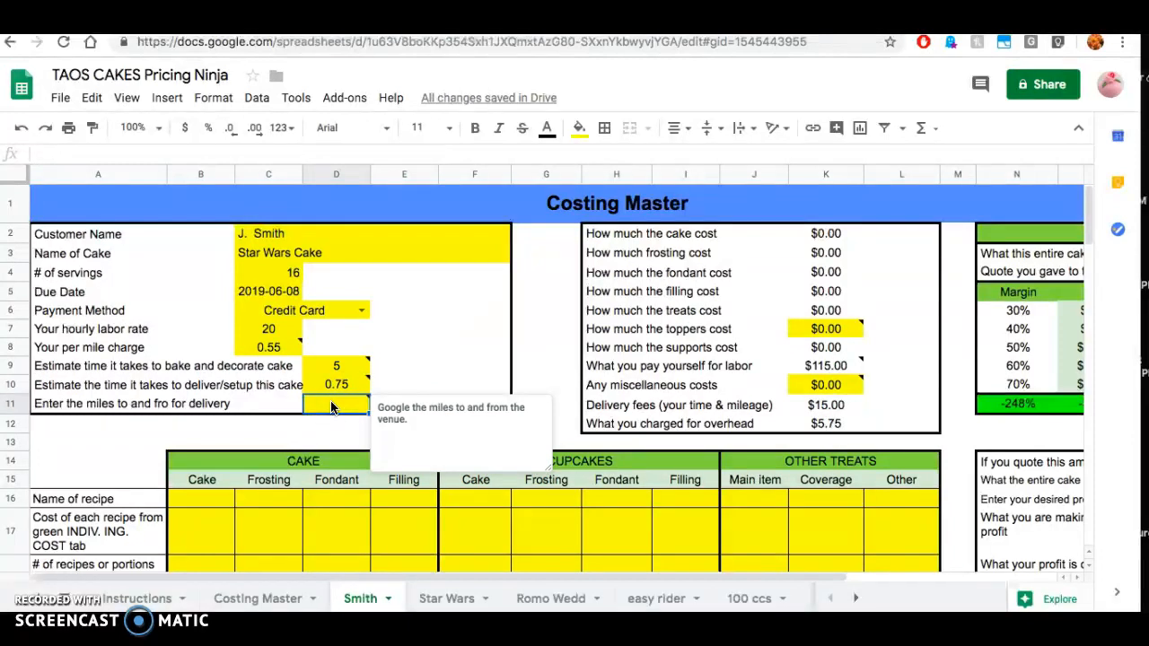
type("20")
key("Return")
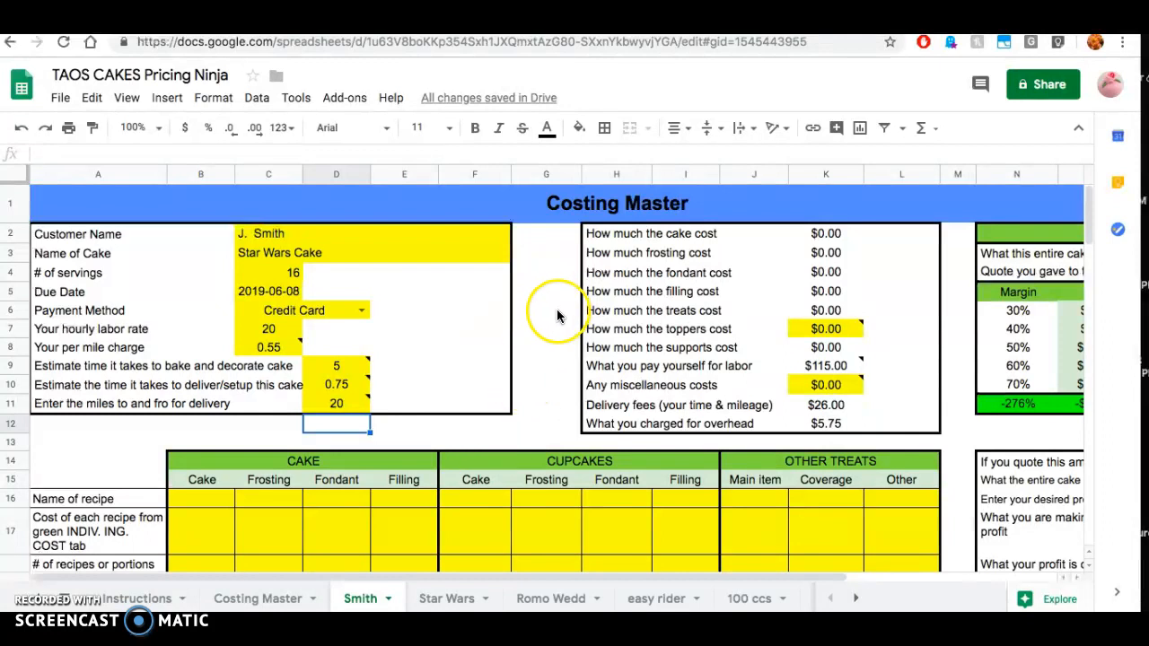
Read the notes on the toppers cost and miscellaneous costs cells in the cost summary.
scroll(525, 308, "right", 5)
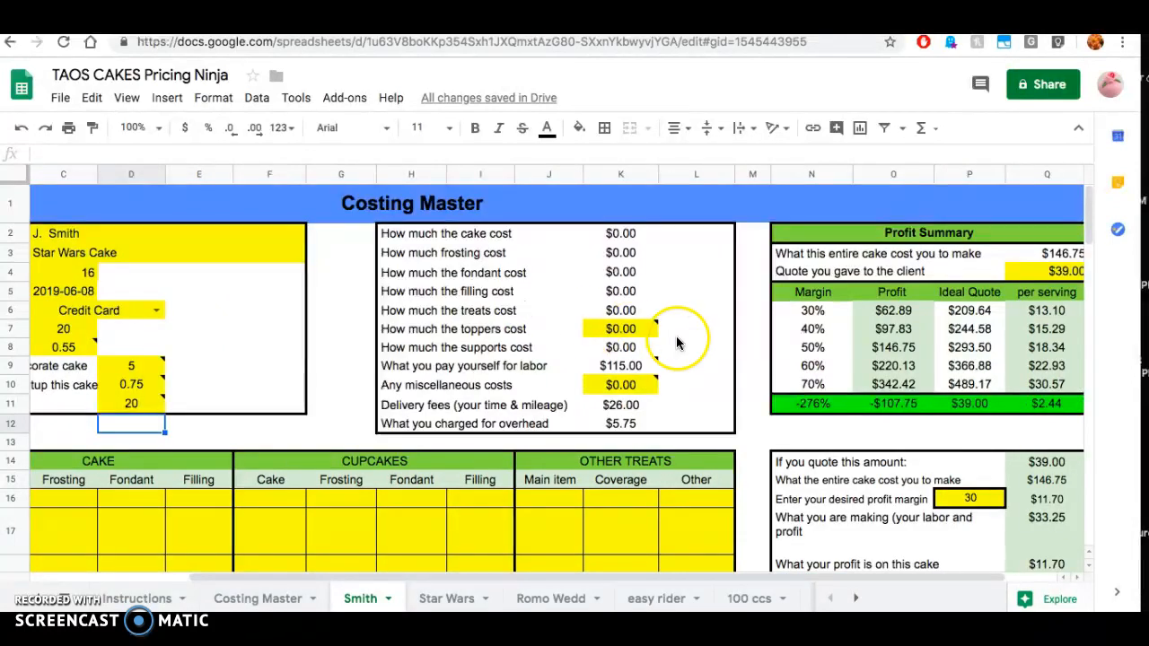
mouse_move(631, 336)
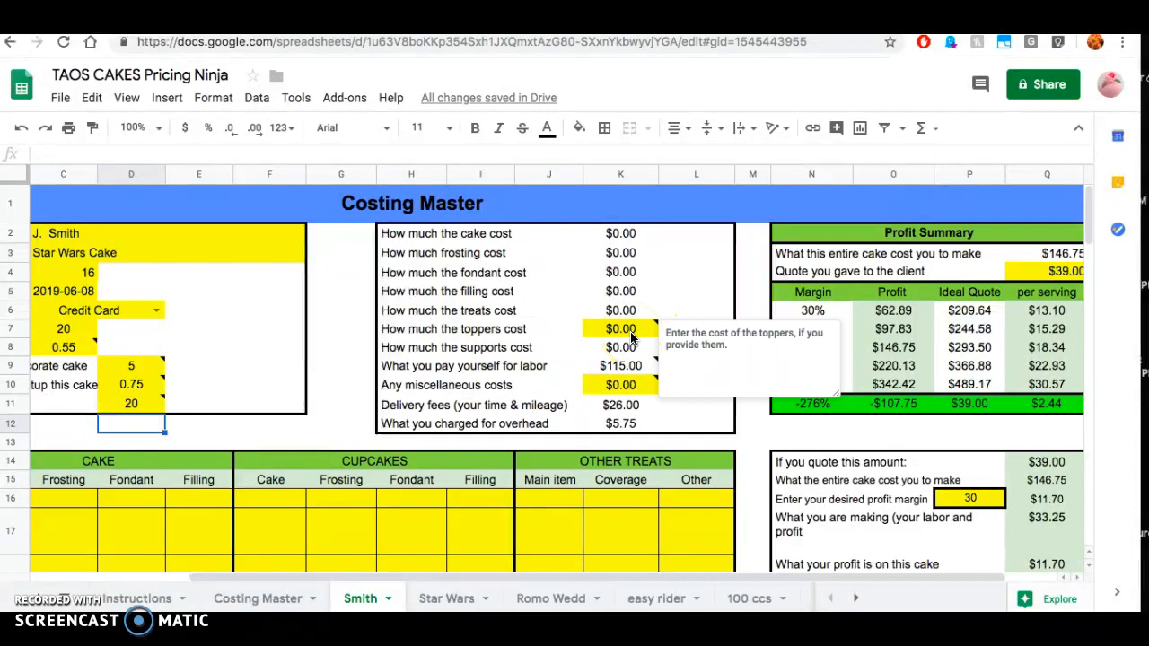
mouse_move(623, 386)
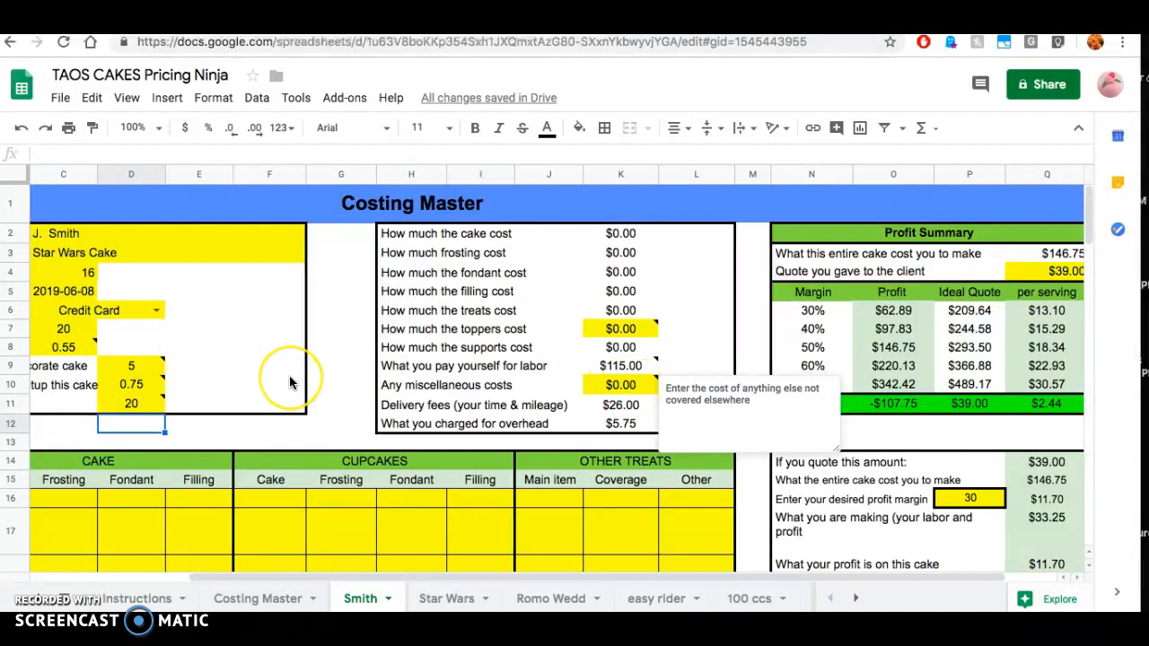
In the first CAKE block, enter the recipe names Choc for cake, SMBC for frosting and Rasp. for filling.
scroll(289, 375, "left", 3)
scroll(289, 382, "down", 2)
scroll(289, 382, "down", 1)
left_click(206, 369)
left_click(206, 370)
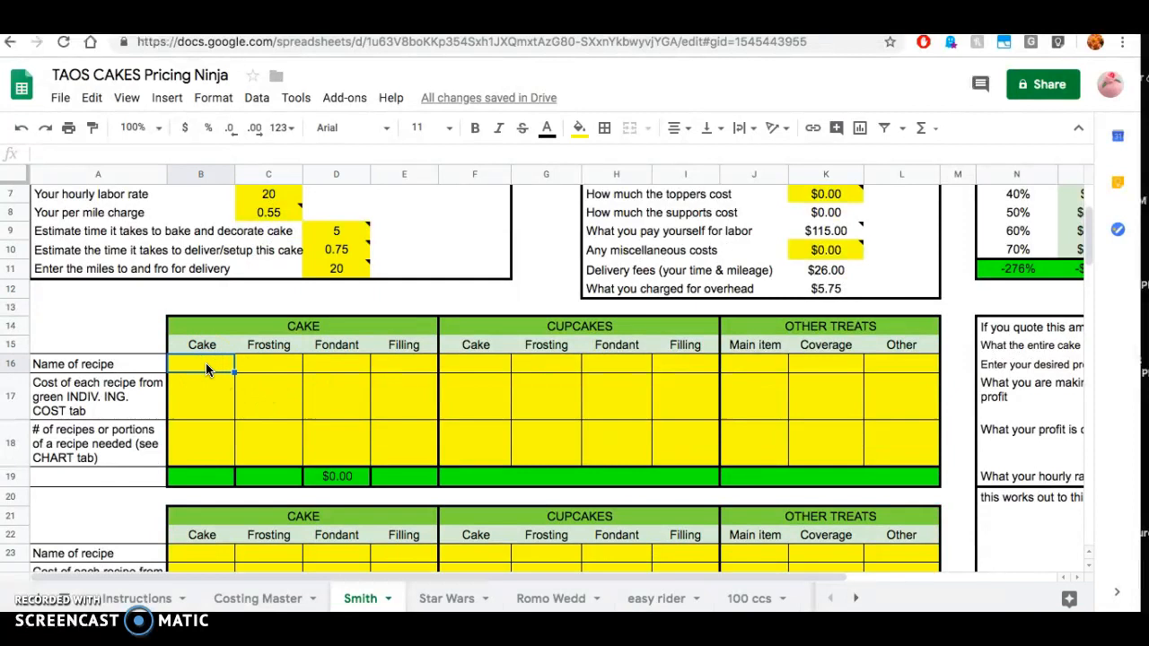
type("Choc")
left_click(274, 368)
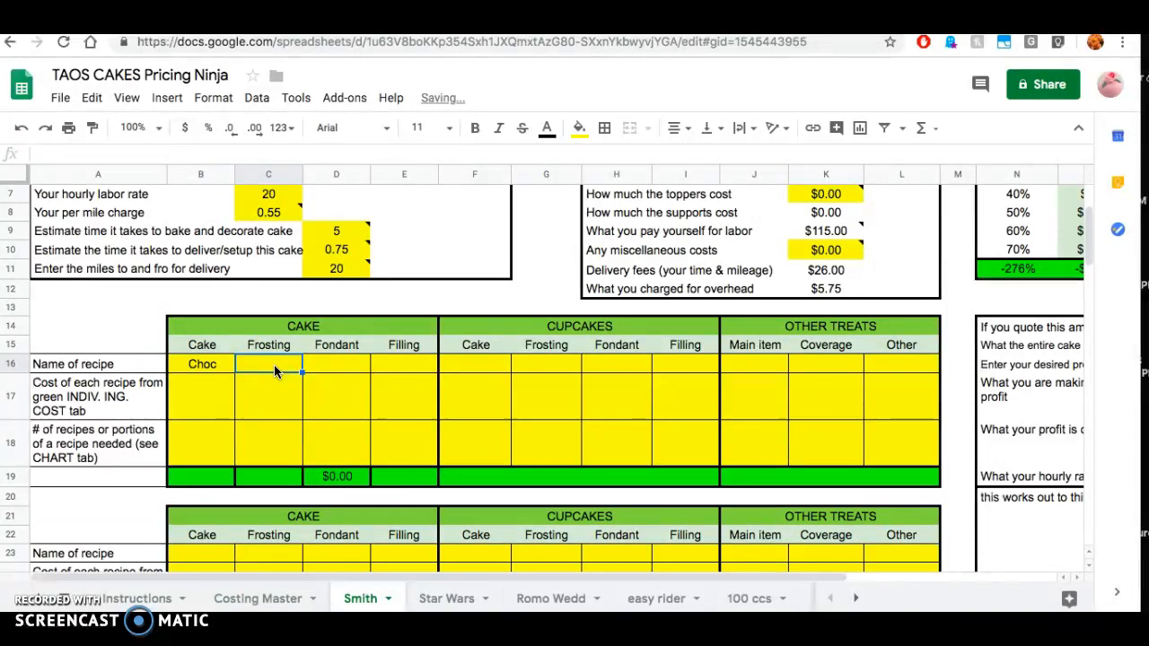
type("SMBC")
left_click(292, 362)
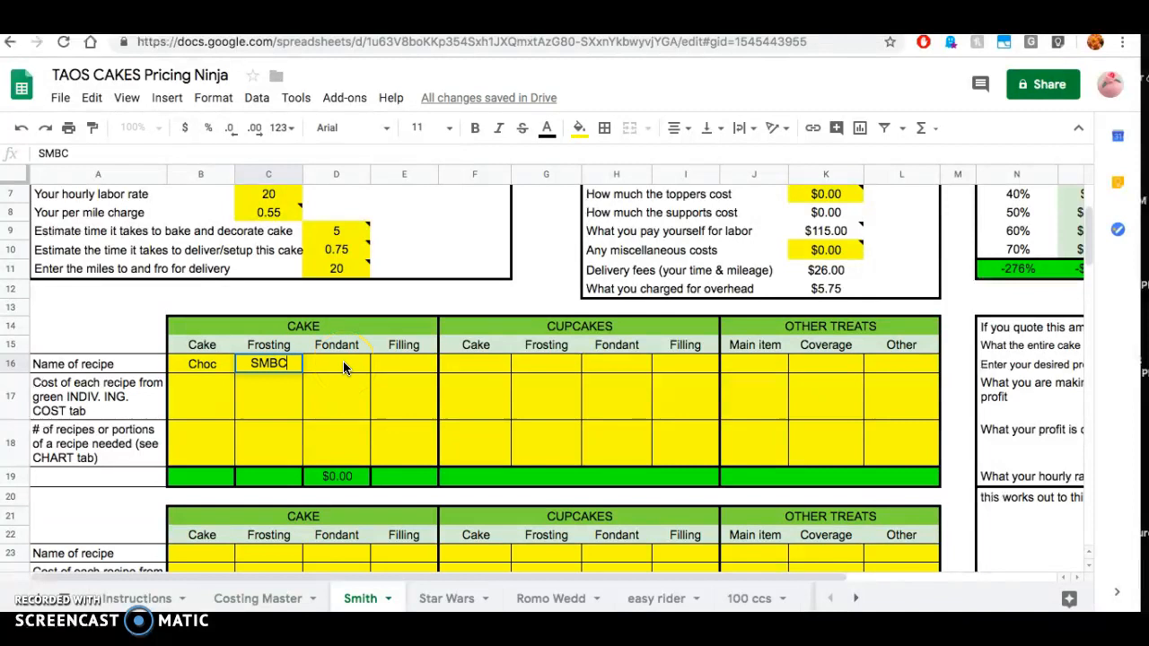
left_click(400, 363)
type("Rasp.")
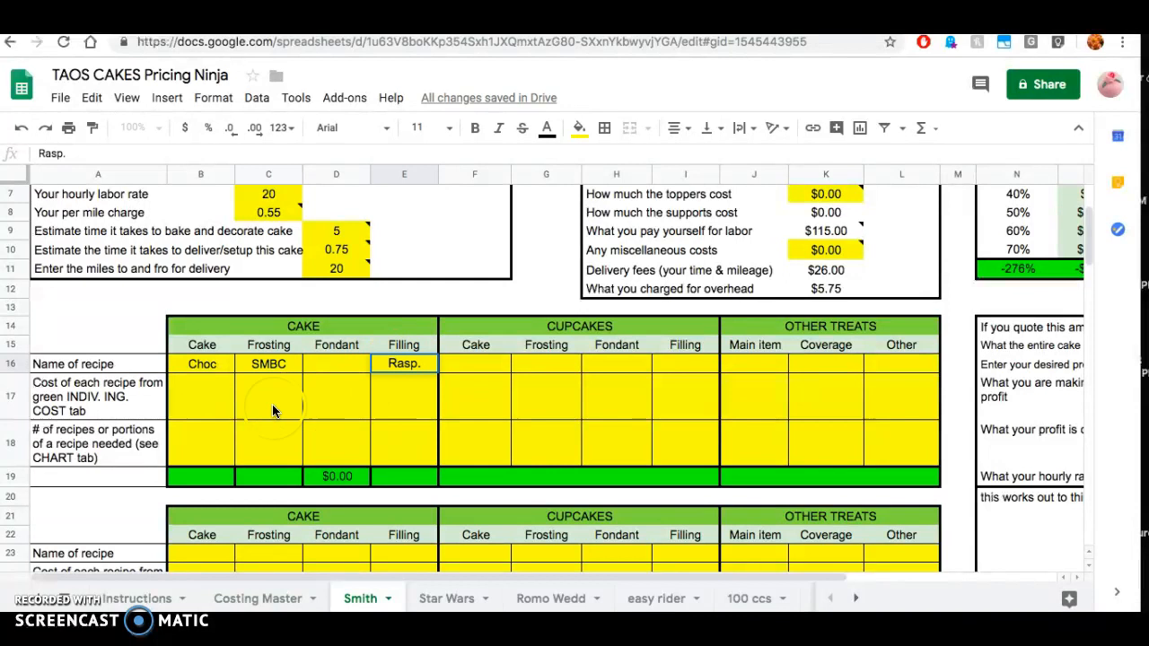
Look up the Drd Dark Choc price in the recipe price summary and enter 6.37 as the Choc cake's recipe cost.
left_click(223, 397)
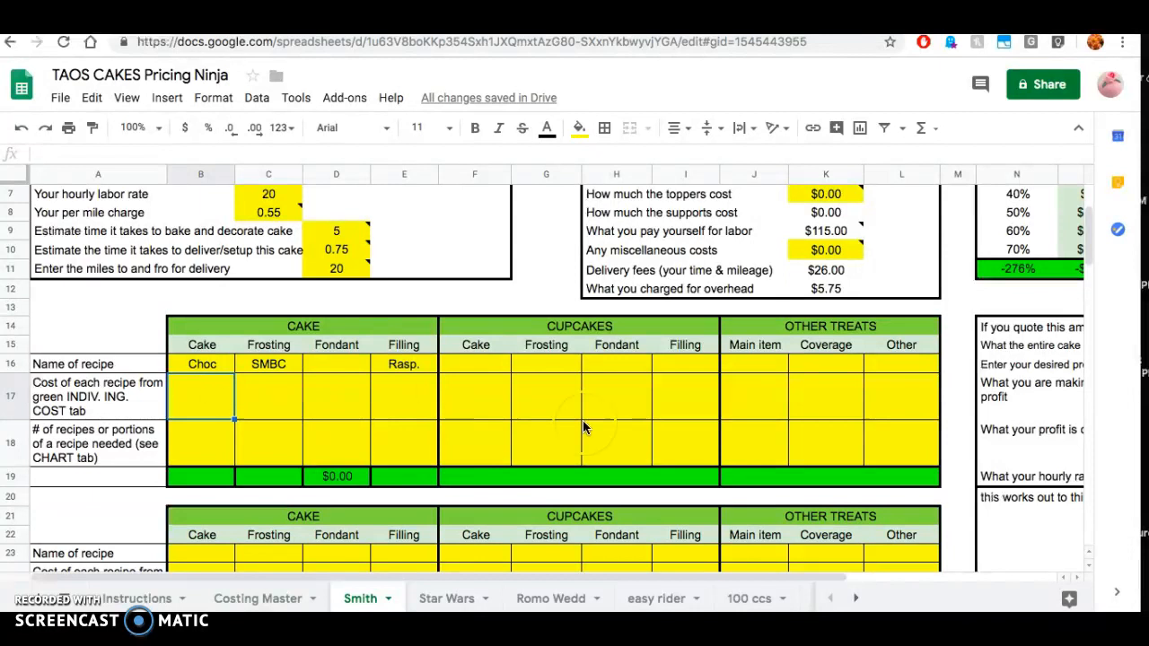
scroll(660, 454, "down", 5)
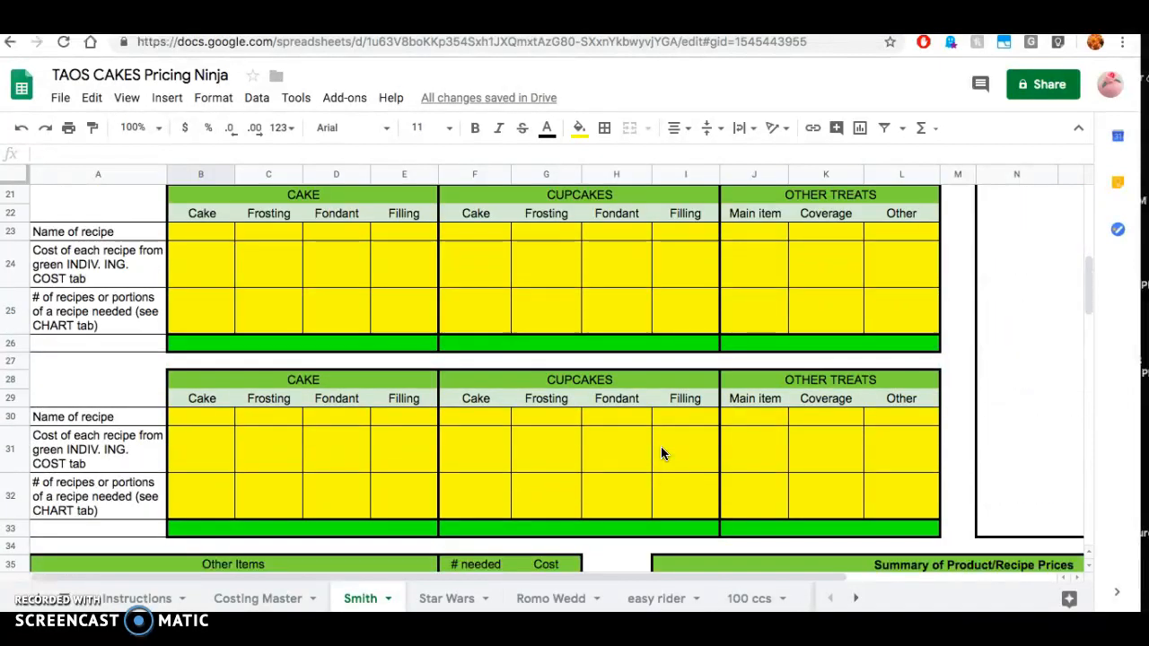
scroll(660, 453, "down", 3)
scroll(661, 453, "down", 2)
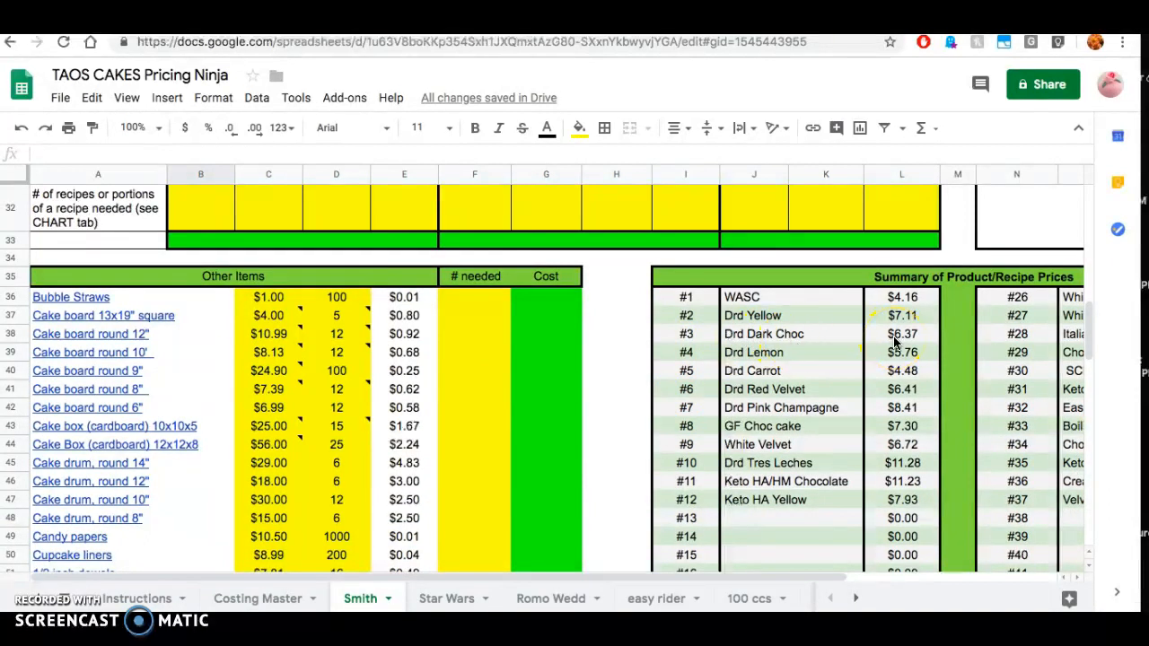
scroll(412, 362, "up", 10)
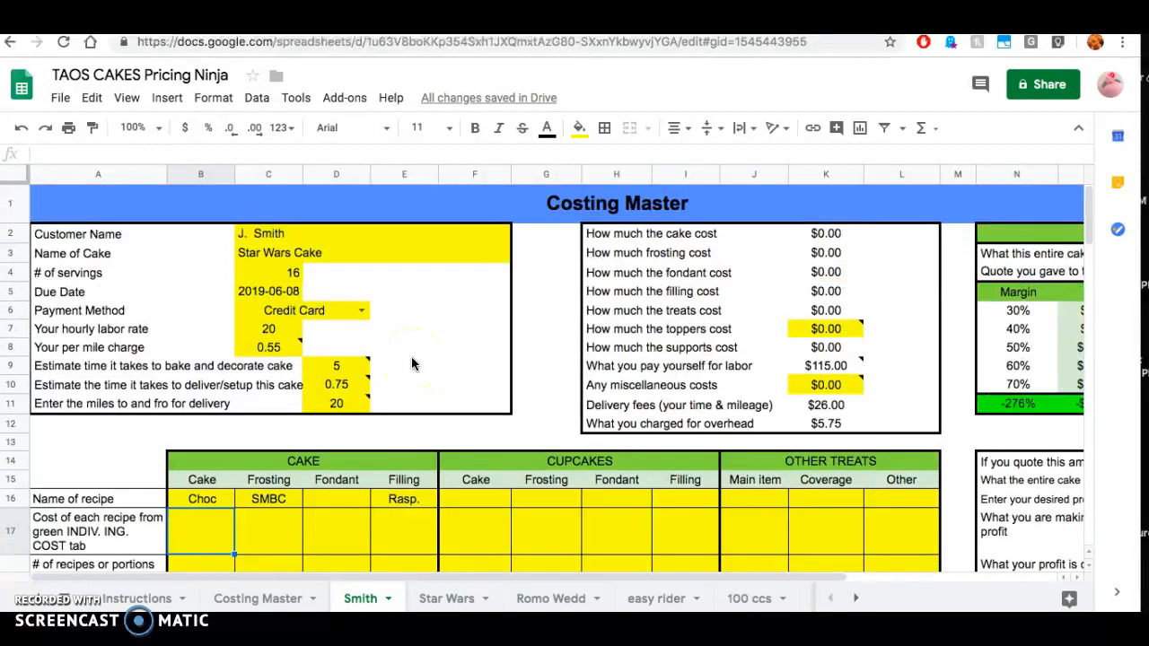
scroll(412, 363, "down", 3)
type("6.37")
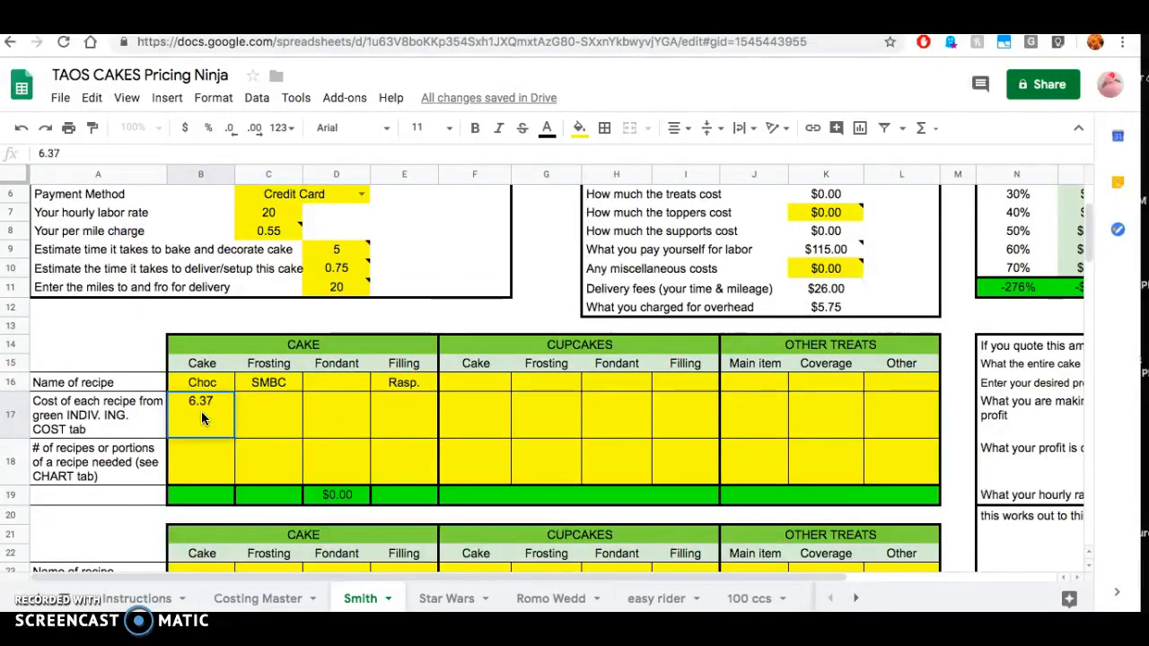
left_click(200, 457)
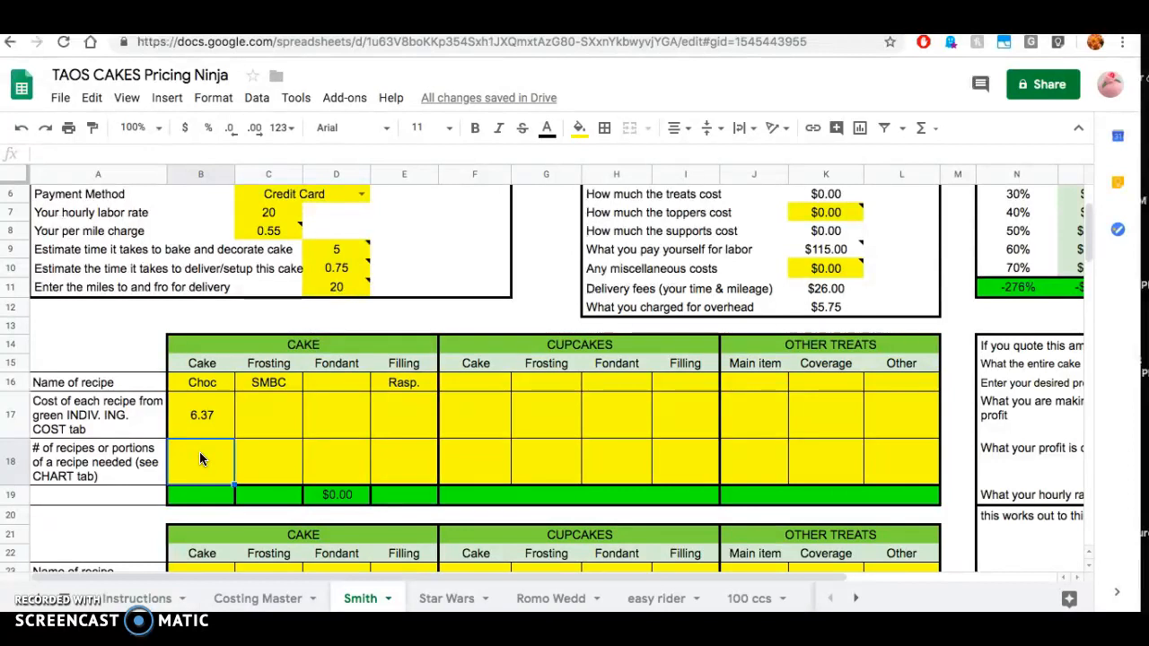
Open the Chart sheet and review its columns for servings, cake batter, filling and icing amounts.
scroll(446, 598, "down", 3)
scroll(446, 599, "down", 5)
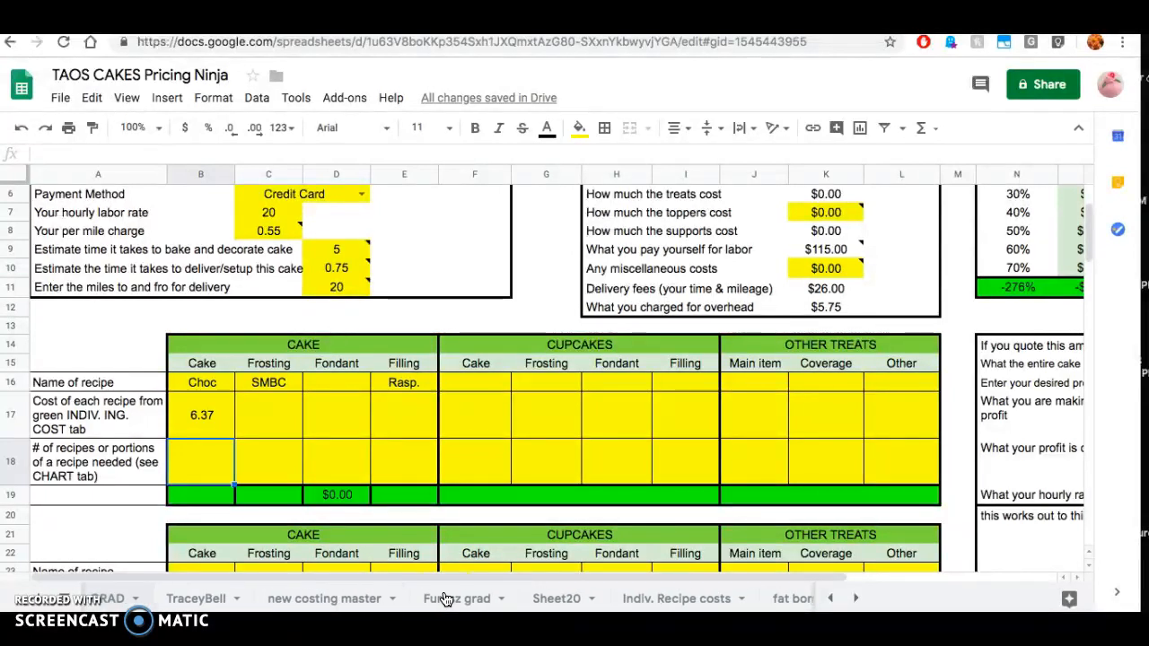
scroll(446, 598, "down", 6)
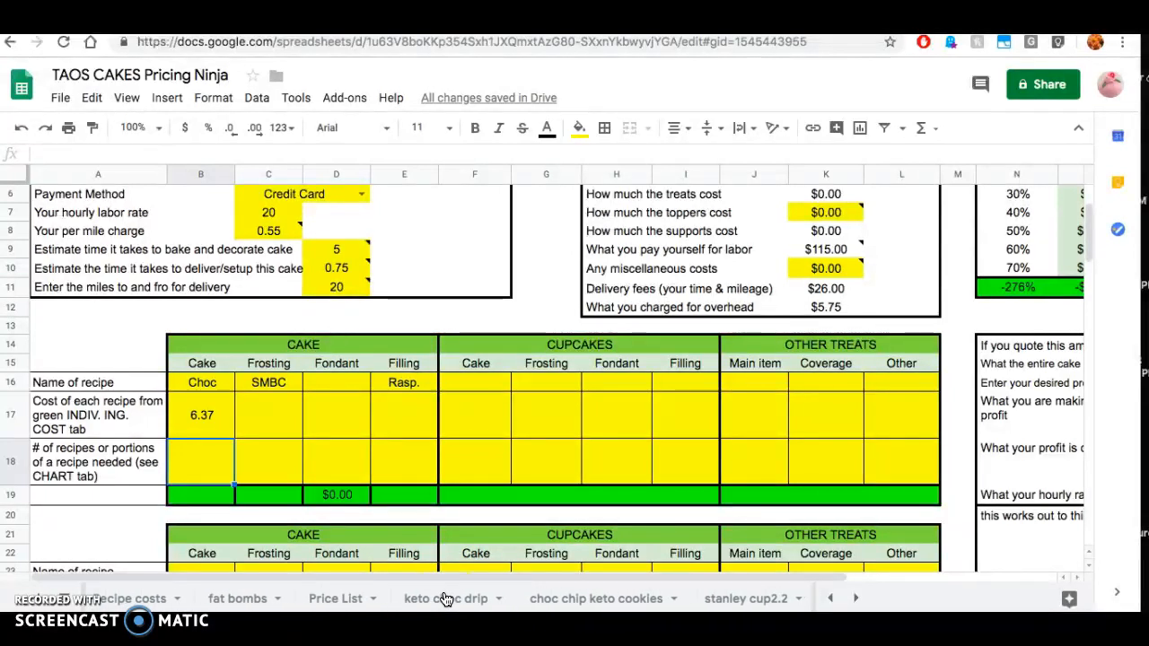
scroll(446, 599, "down", 3)
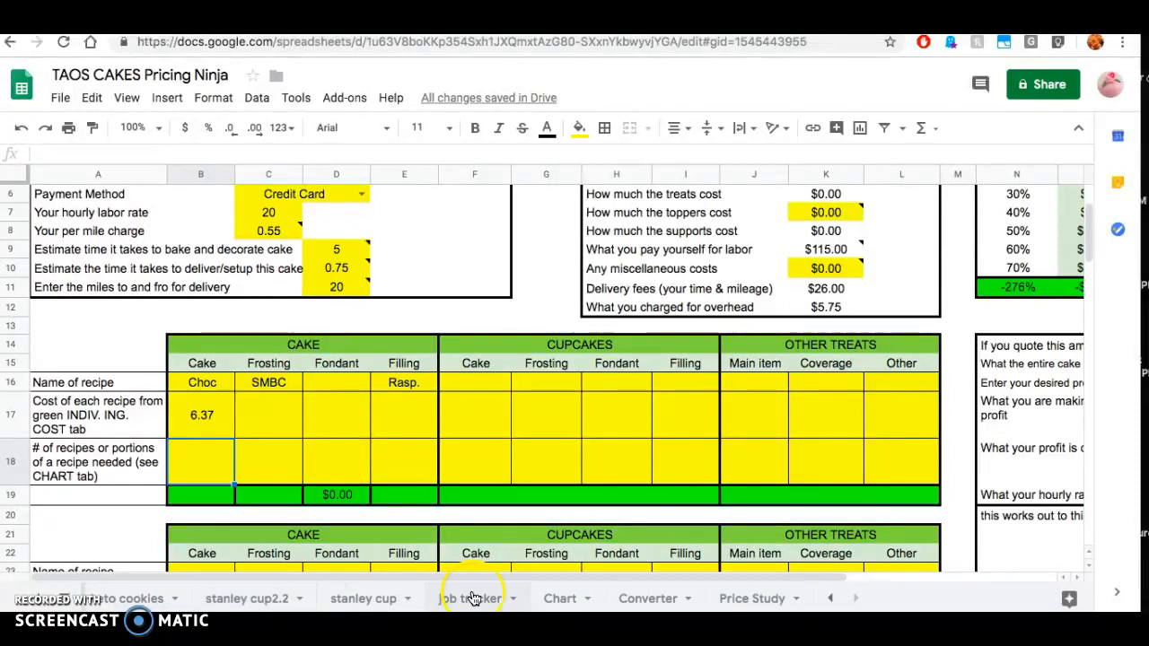
left_click(566, 599)
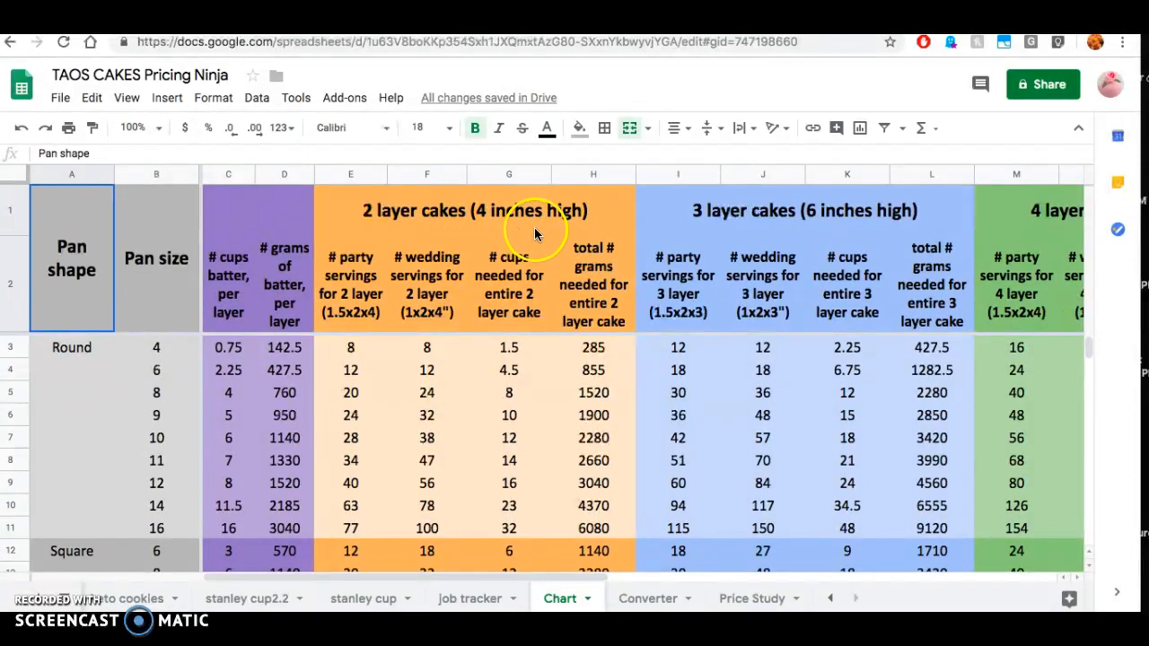
scroll(780, 232, "right", 5)
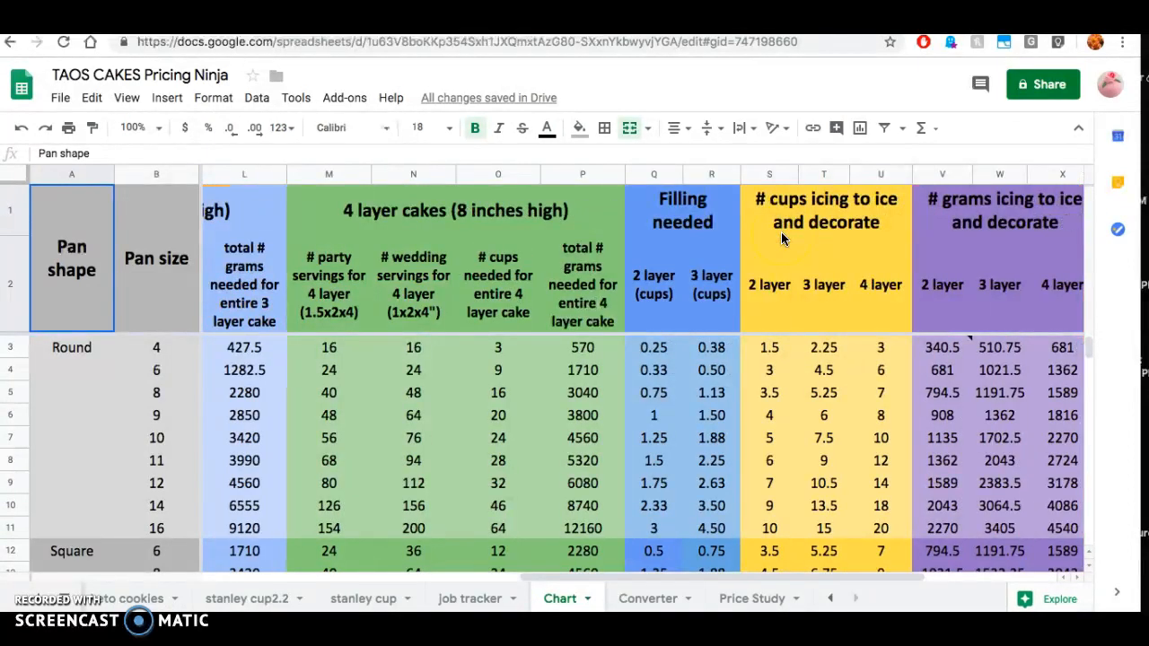
scroll(781, 232, "left", 5)
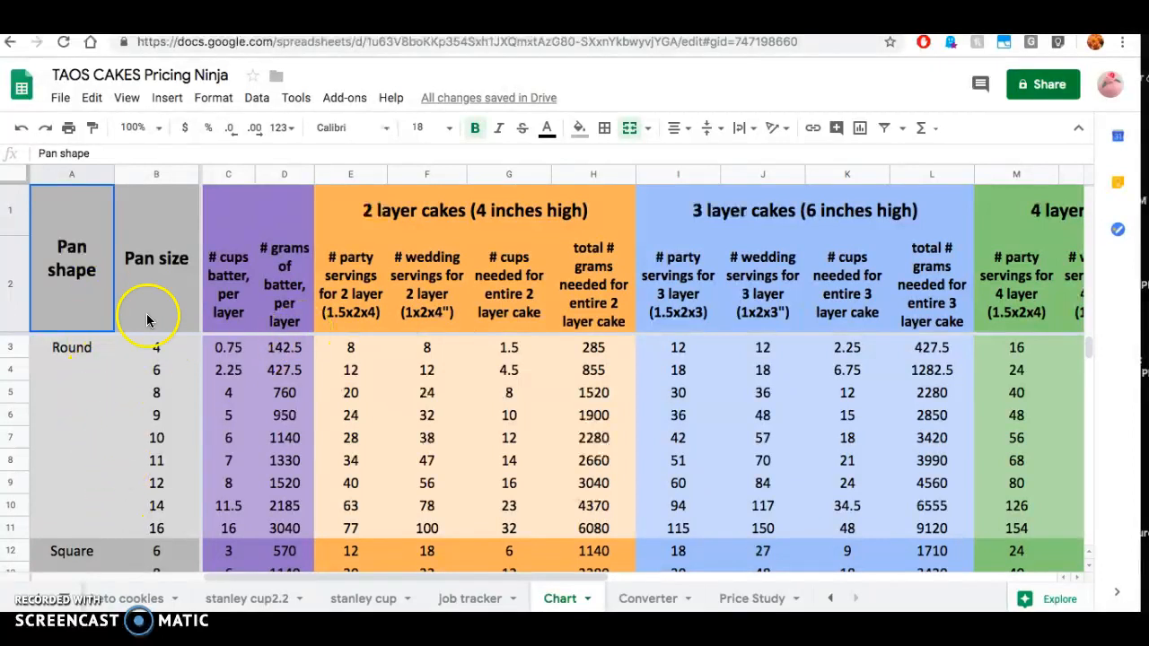
Look up the 6-inch round pan's three-layer party servings and batter amounts in the chart, and return to the order's costing sheet.
left_click(186, 372)
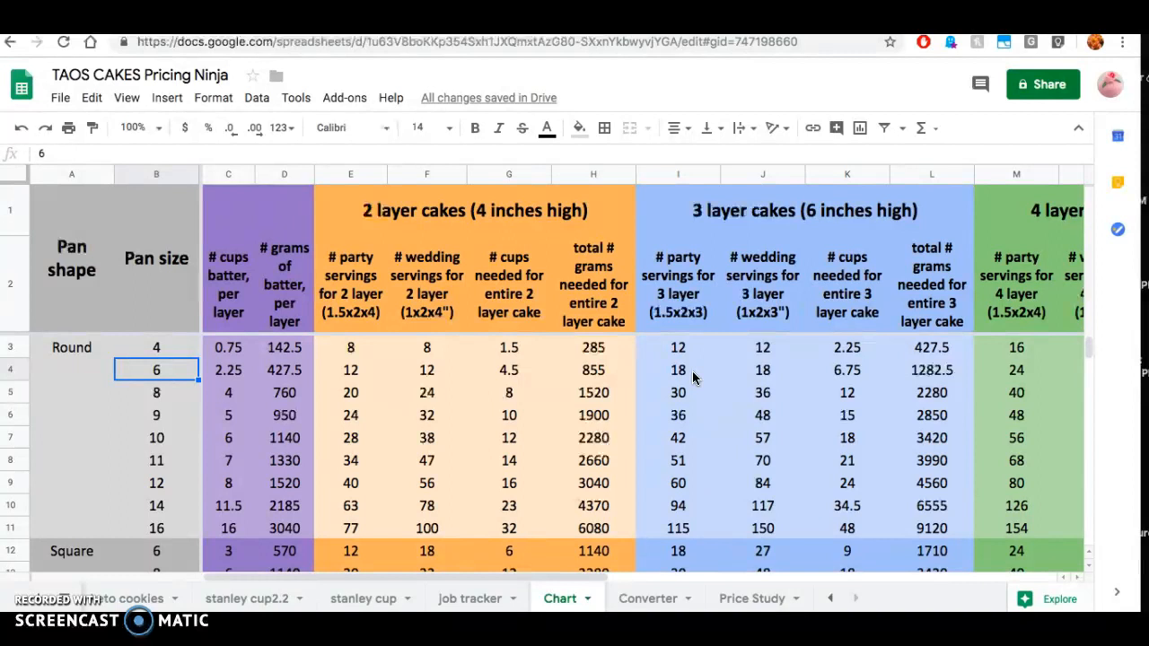
left_click(687, 463)
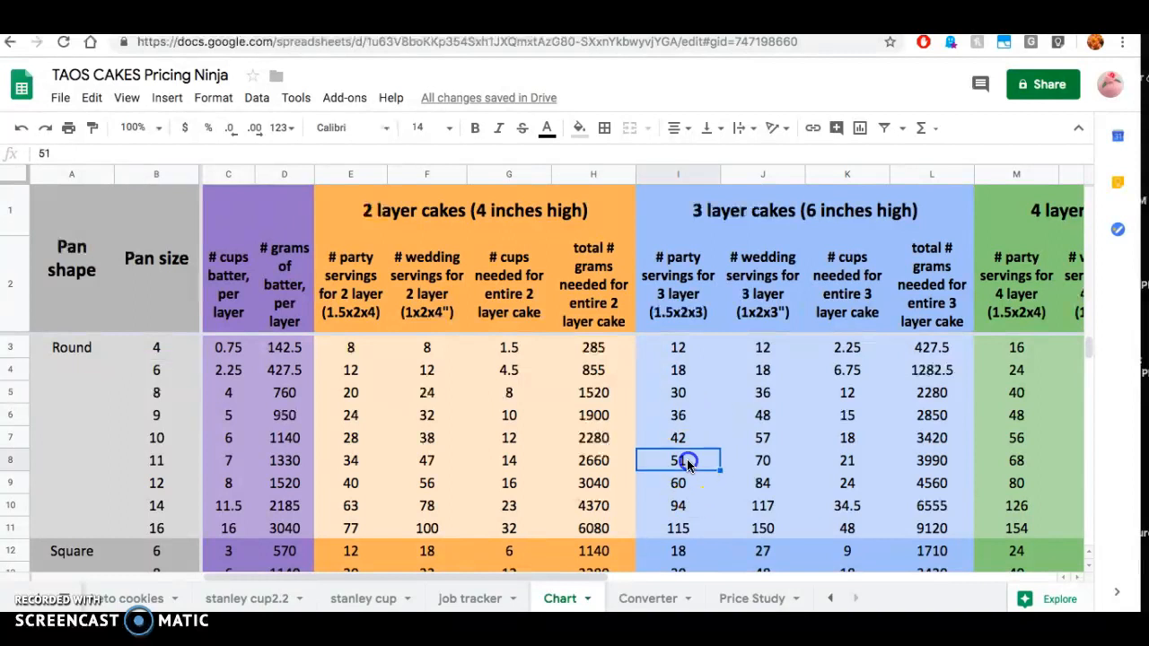
left_click(164, 460)
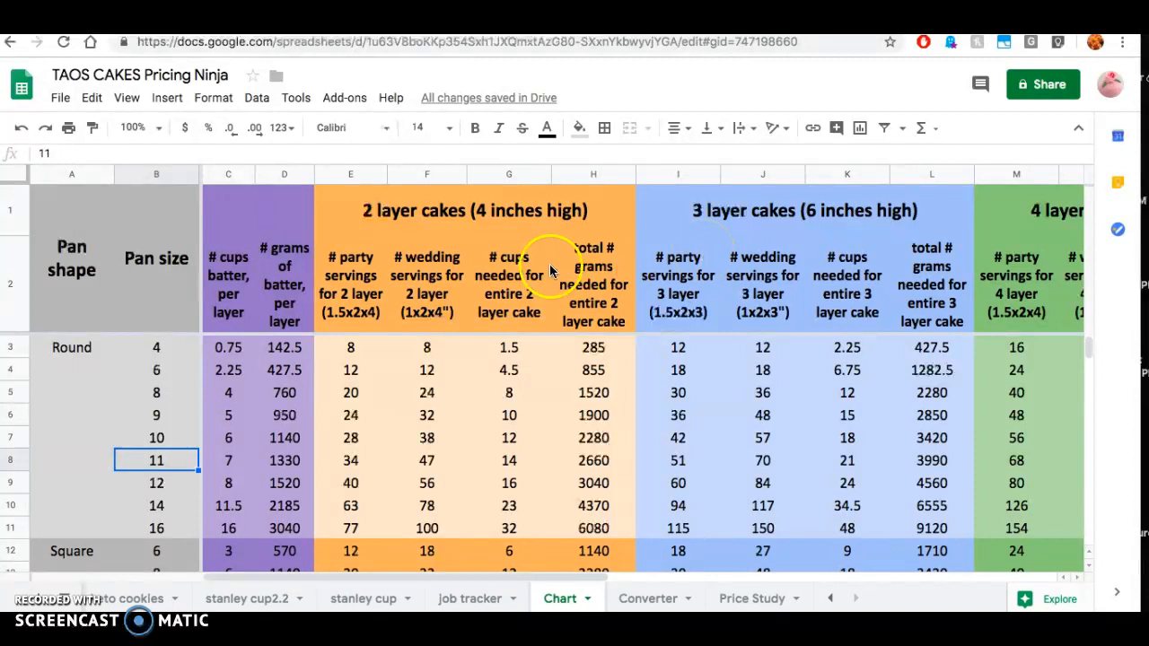
left_click(172, 371)
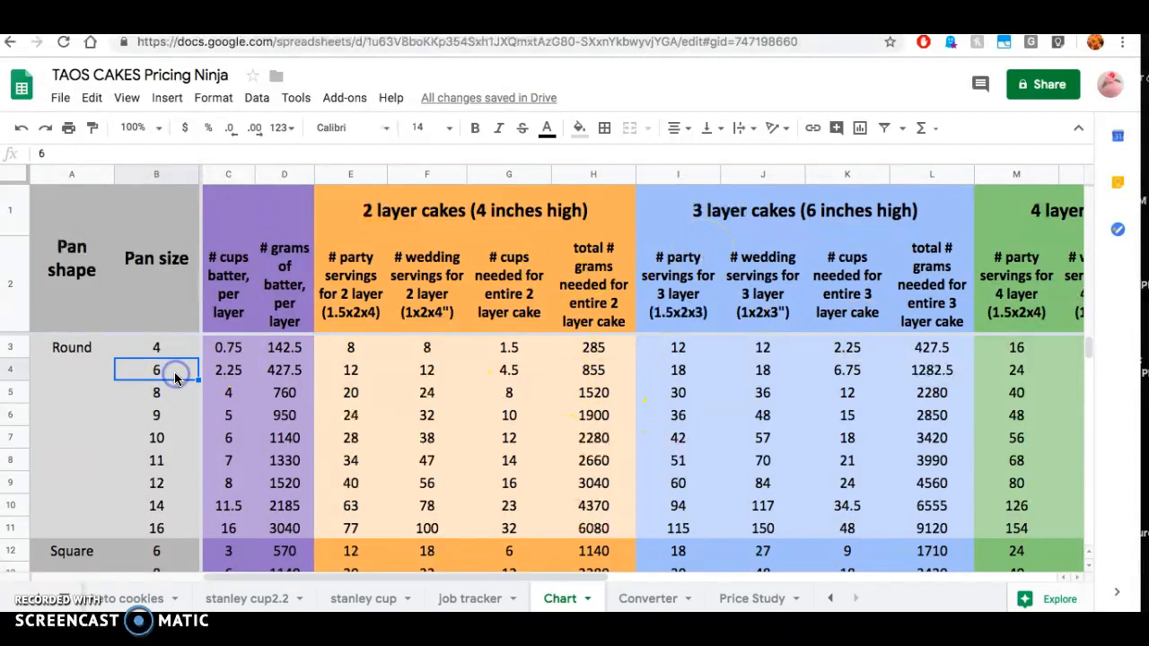
left_click(679, 376)
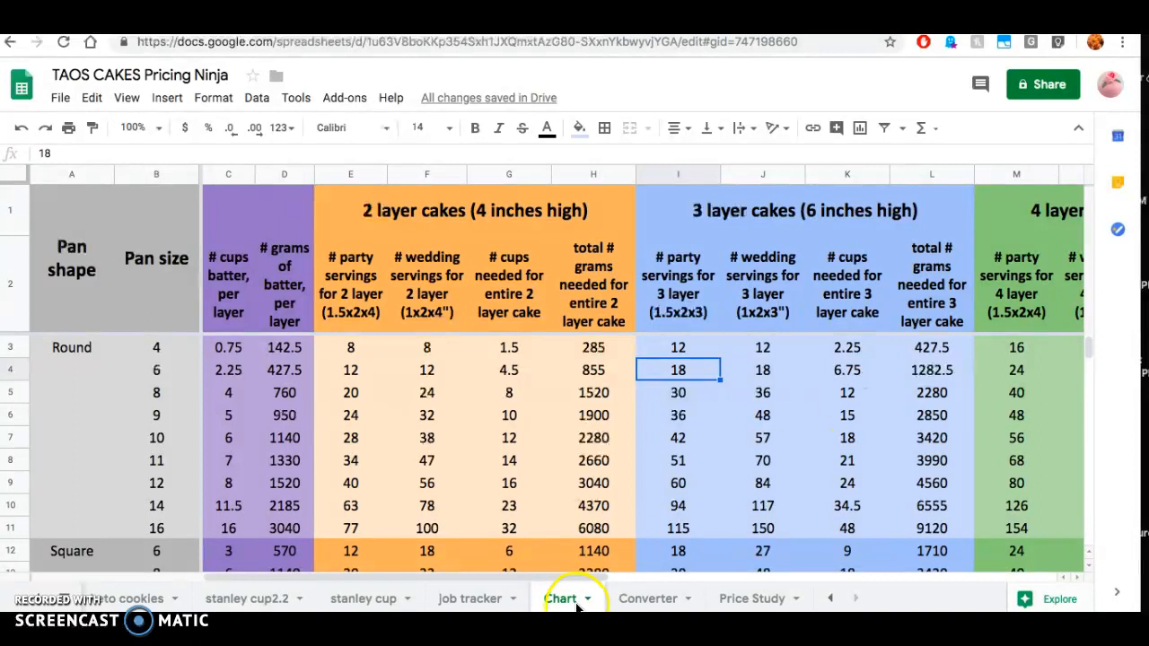
scroll(552, 608, "up", 2)
scroll(551, 601, "up", 10)
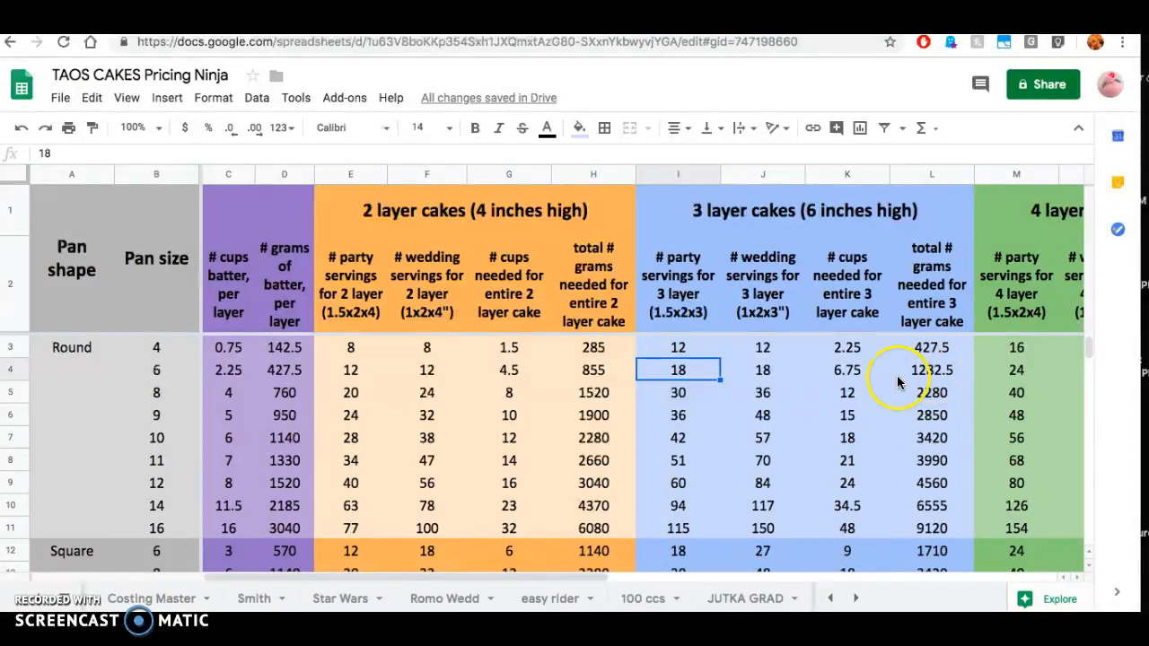
scroll(350, 596, "up", 2)
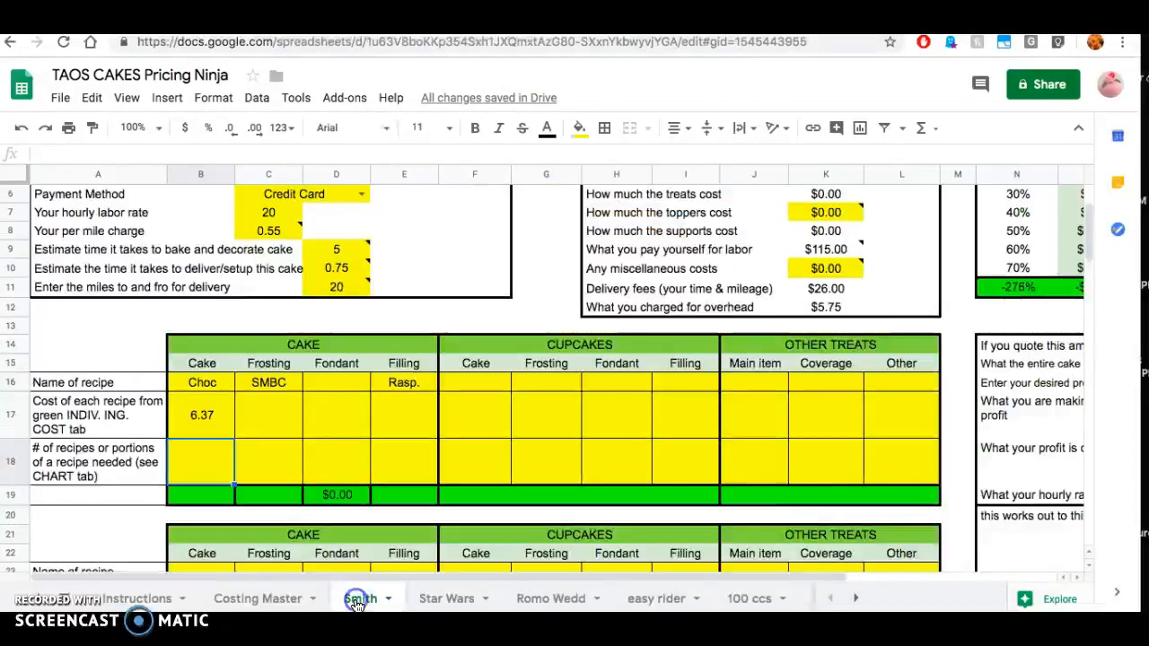
left_click(359, 599)
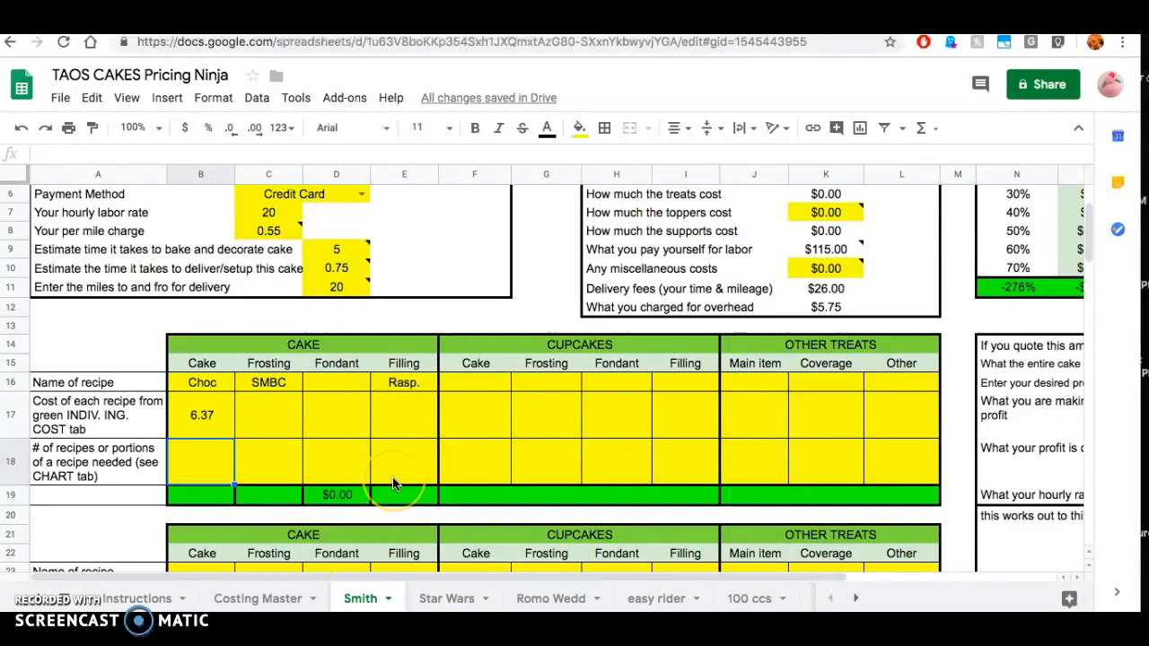
On the Indiv. Recipe costs sheet, set the amount the Drd Dark Choc recipe makes to 1370 grams.
scroll(507, 599, "down", 5)
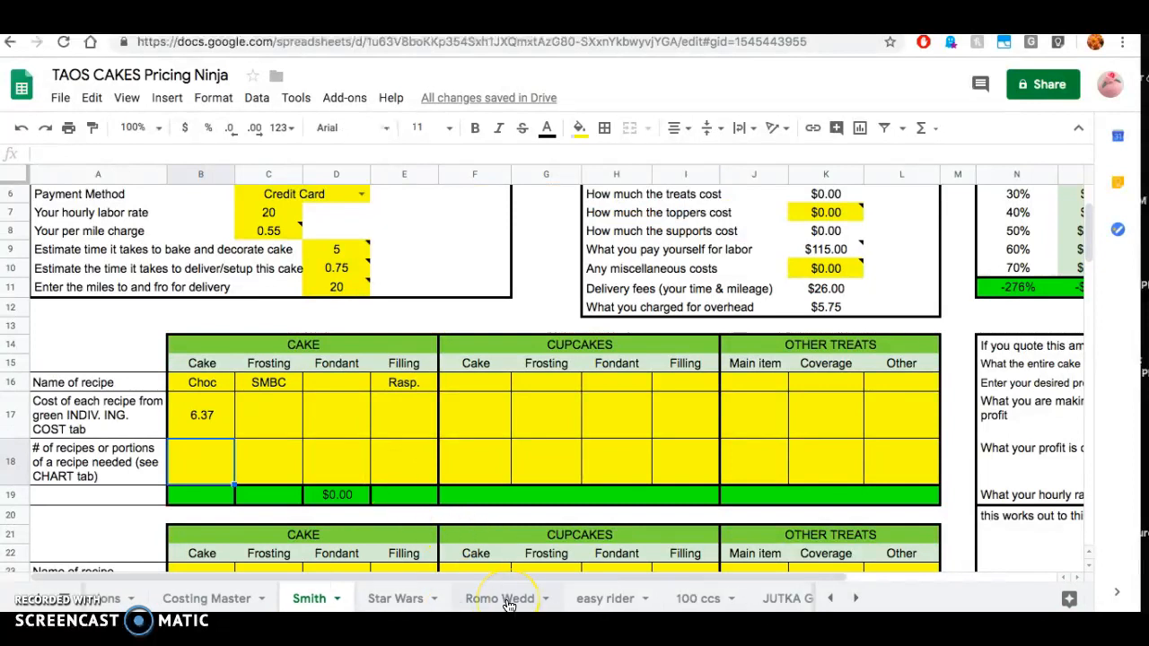
scroll(507, 600, "down", 4)
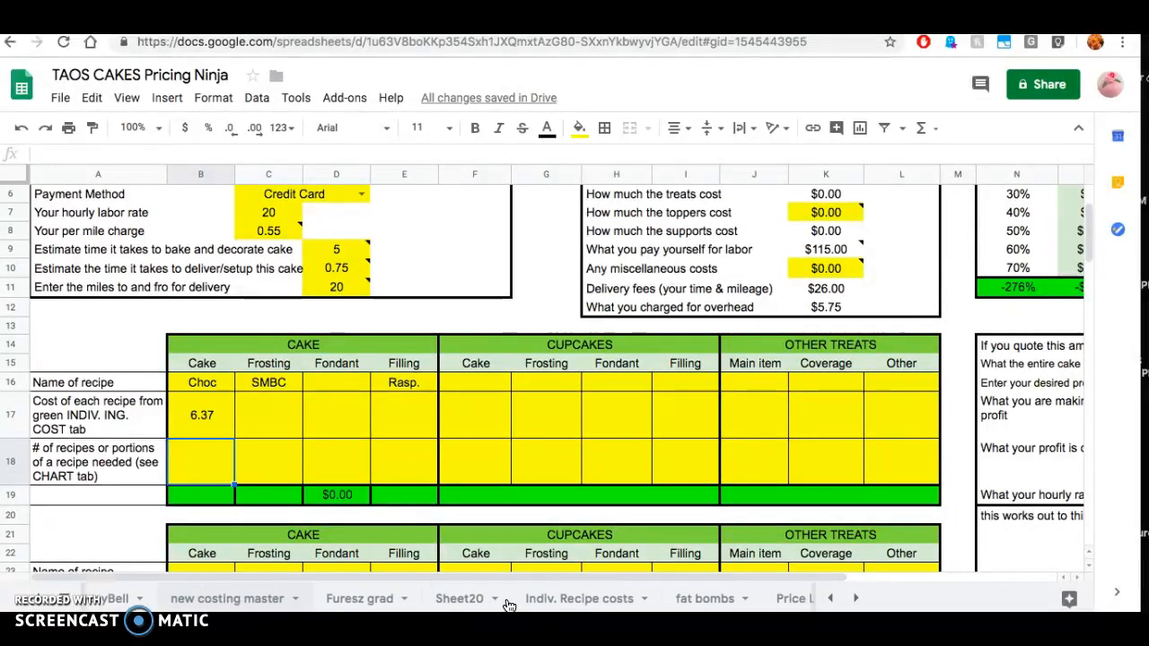
left_click(508, 599)
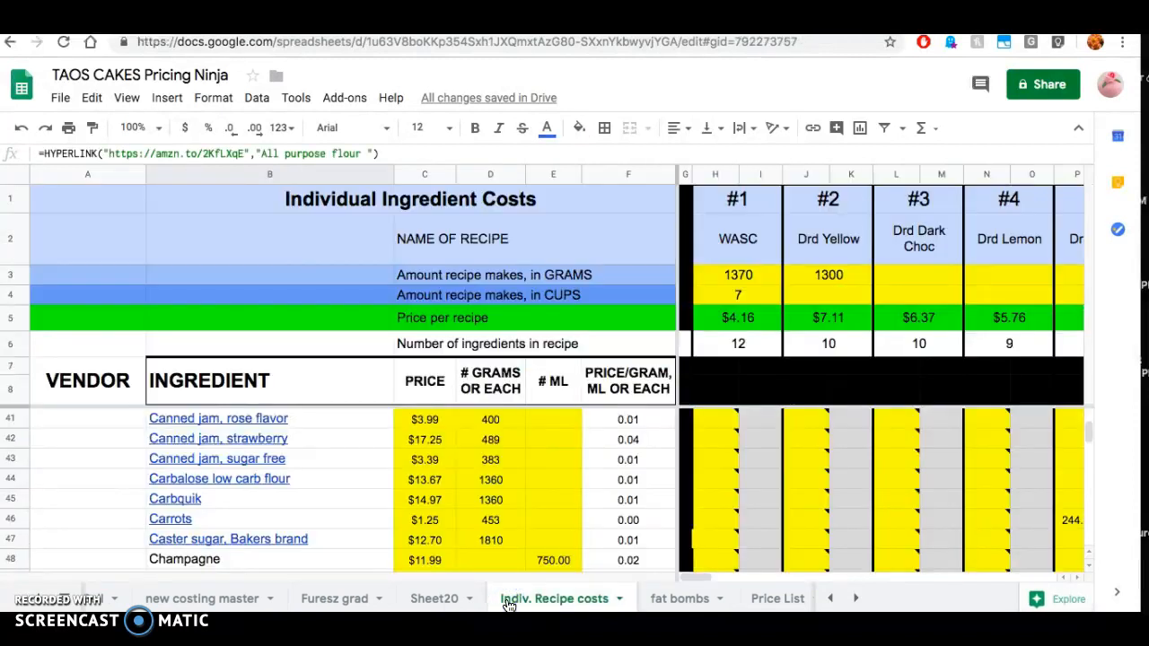
scroll(652, 544, "right", 1)
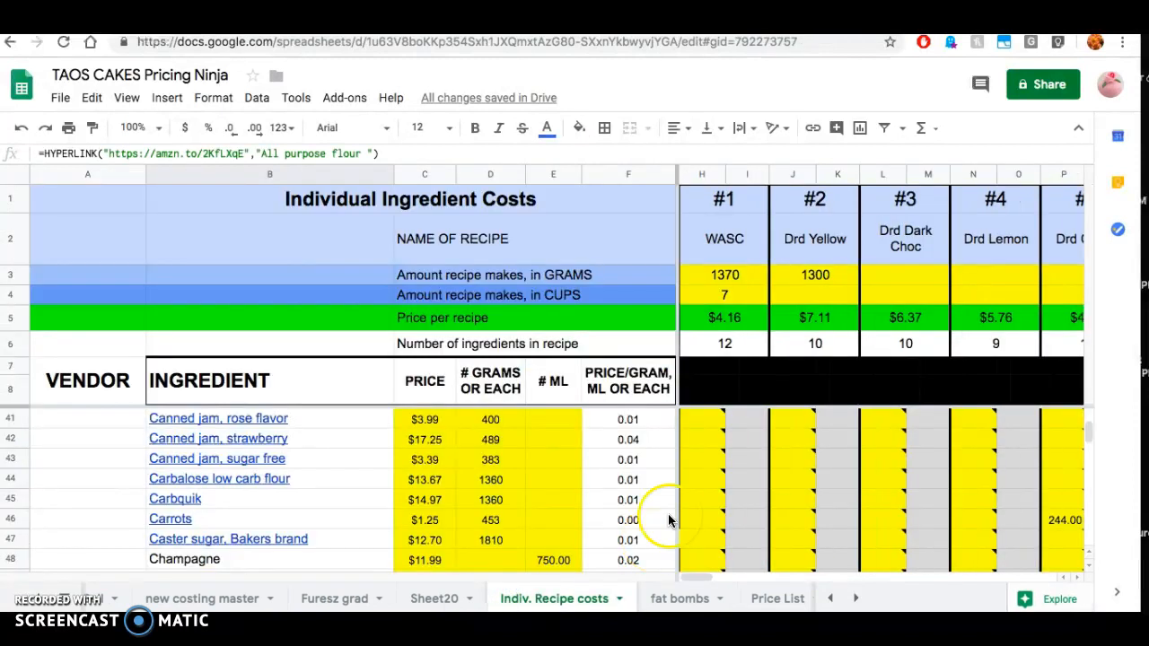
left_click(918, 275)
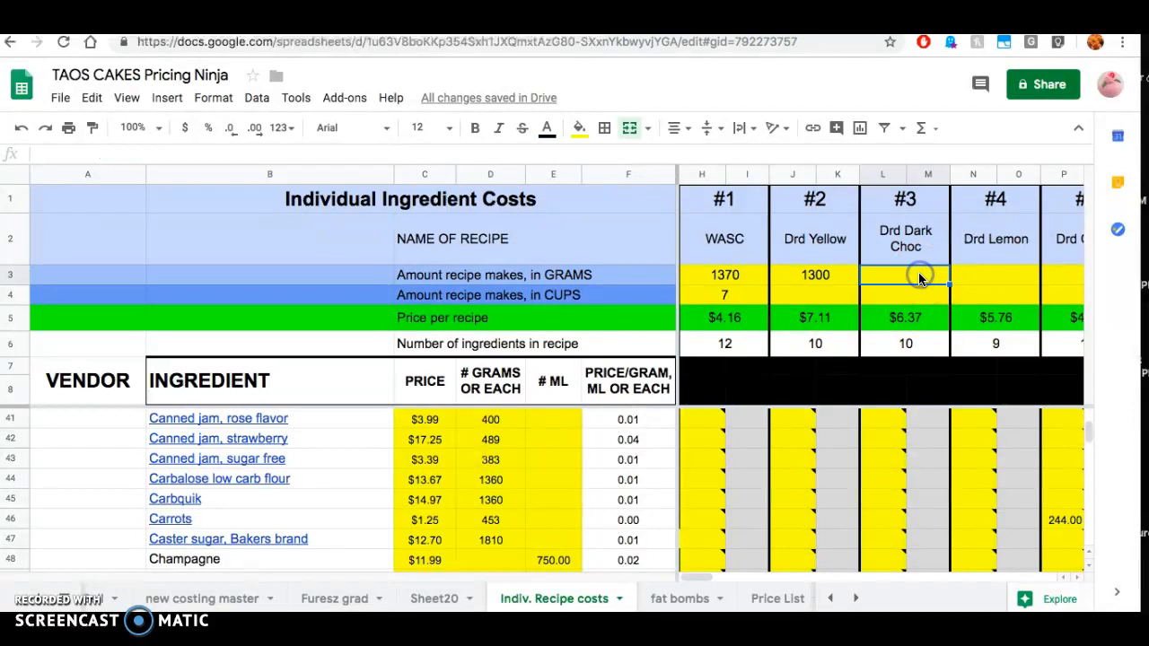
type("1370")
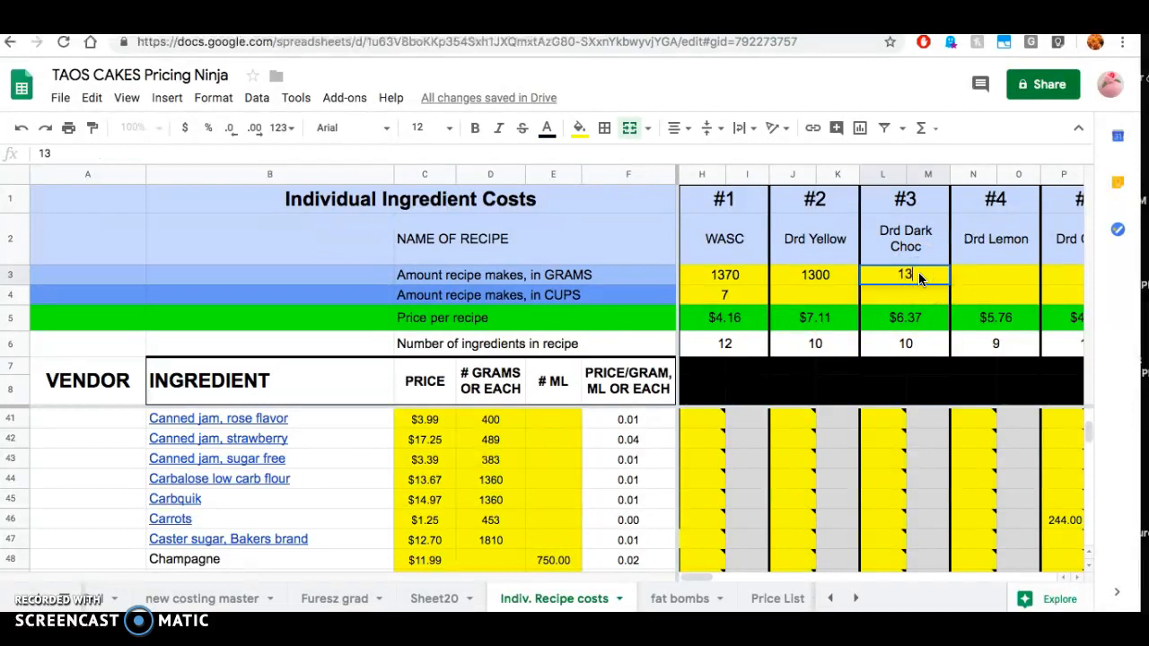
left_click(961, 289)
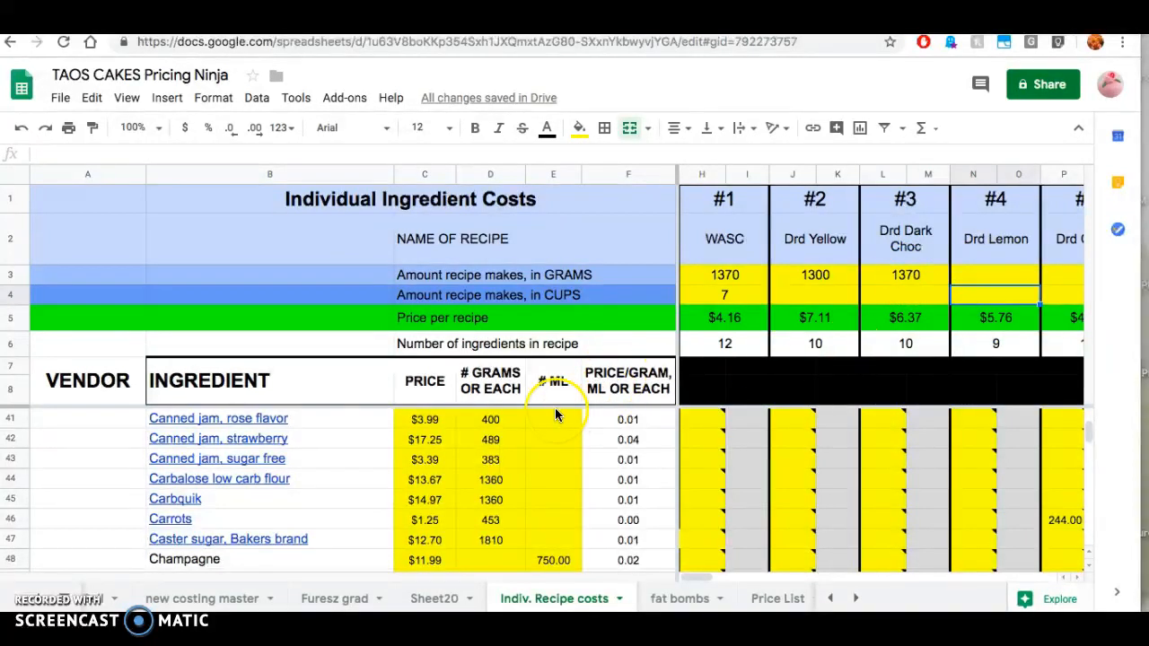
On the order's costing sheet, set the number of Choc cake recipes needed to 1.
scroll(556, 415, "left", 1)
scroll(373, 598, "left", 5)
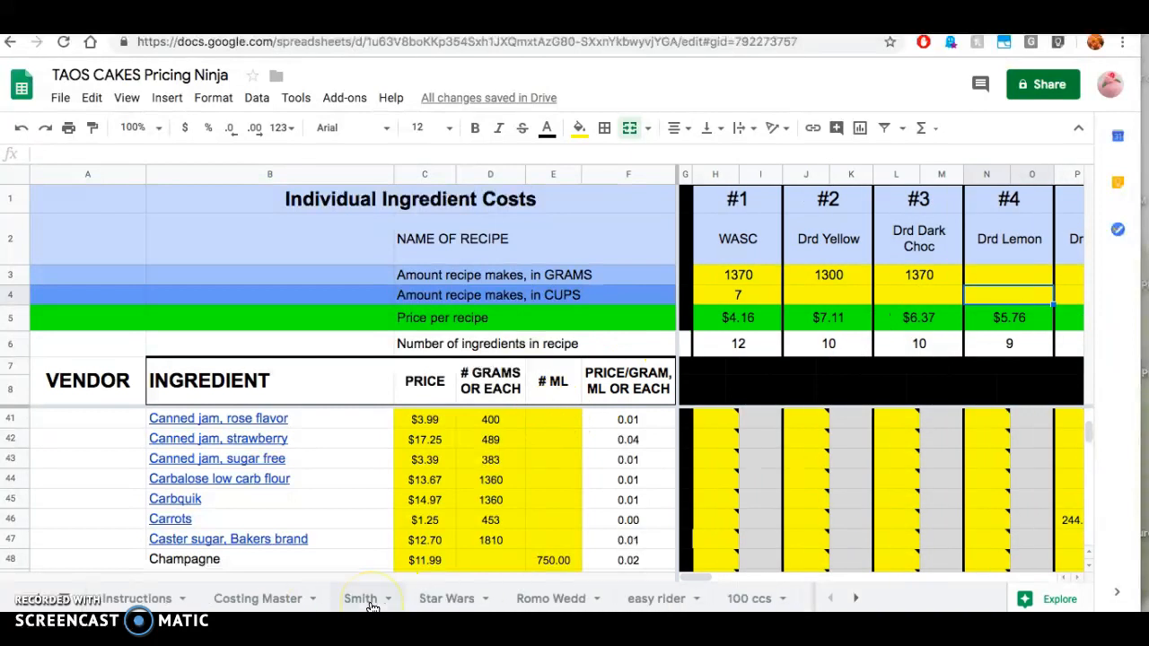
left_click(363, 600)
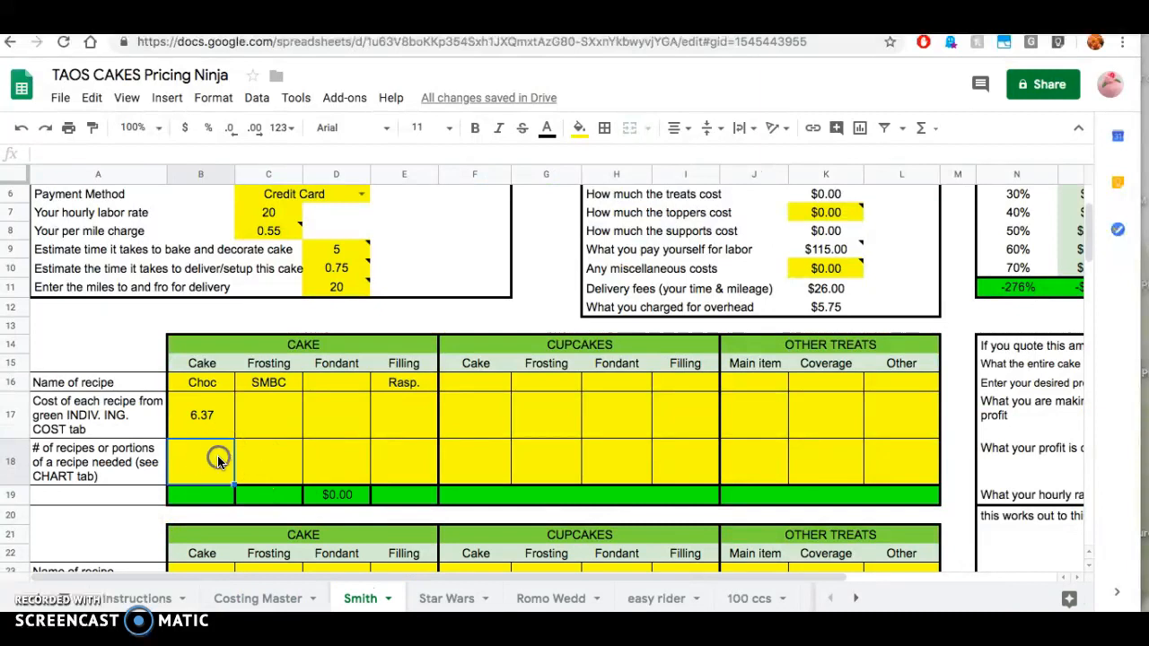
type("1")
key("Return")
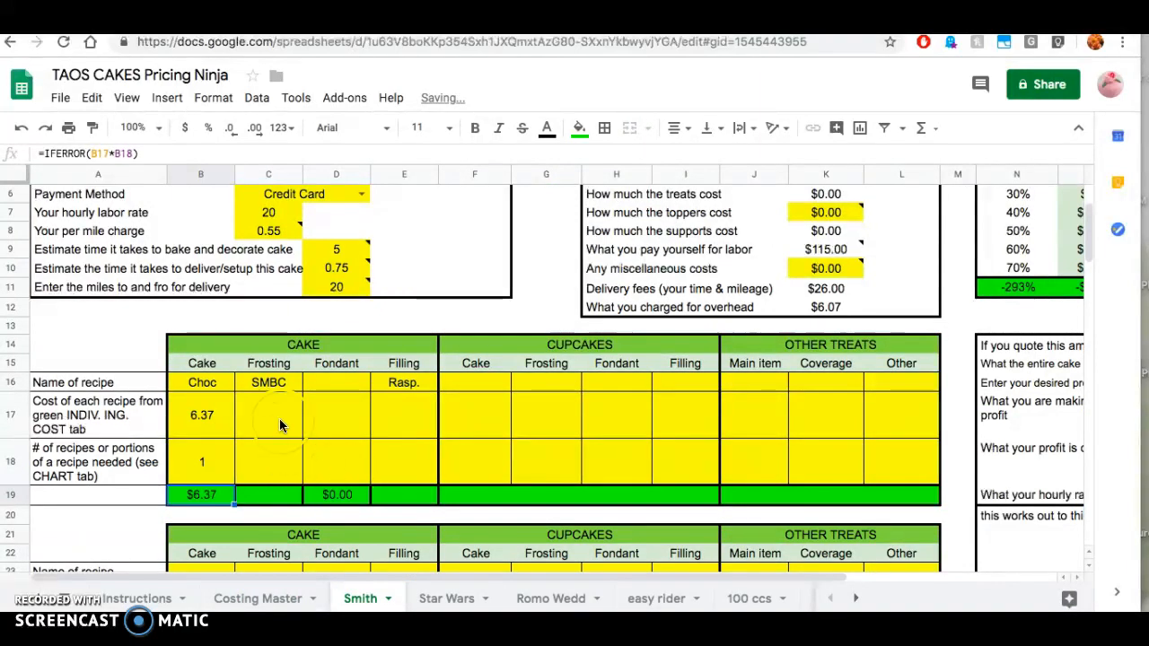
Look up the Easy SMBC price in the recipe price summary and enter 7.64 as the SMBC frosting's recipe cost.
left_click(279, 421)
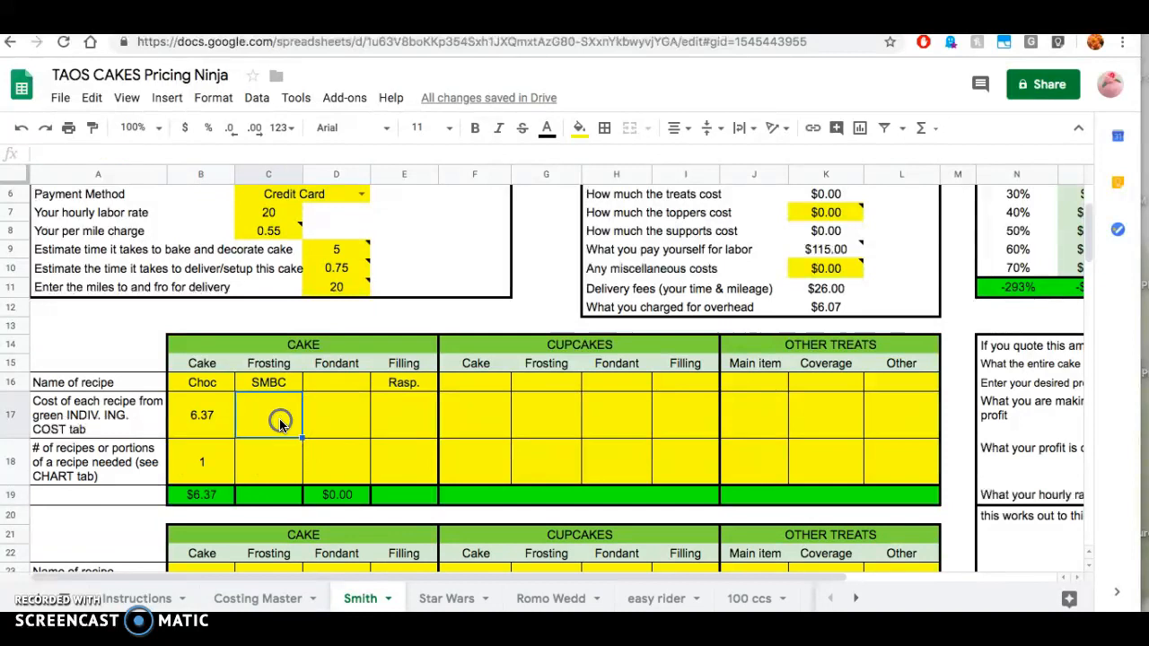
scroll(561, 420, "right", 4)
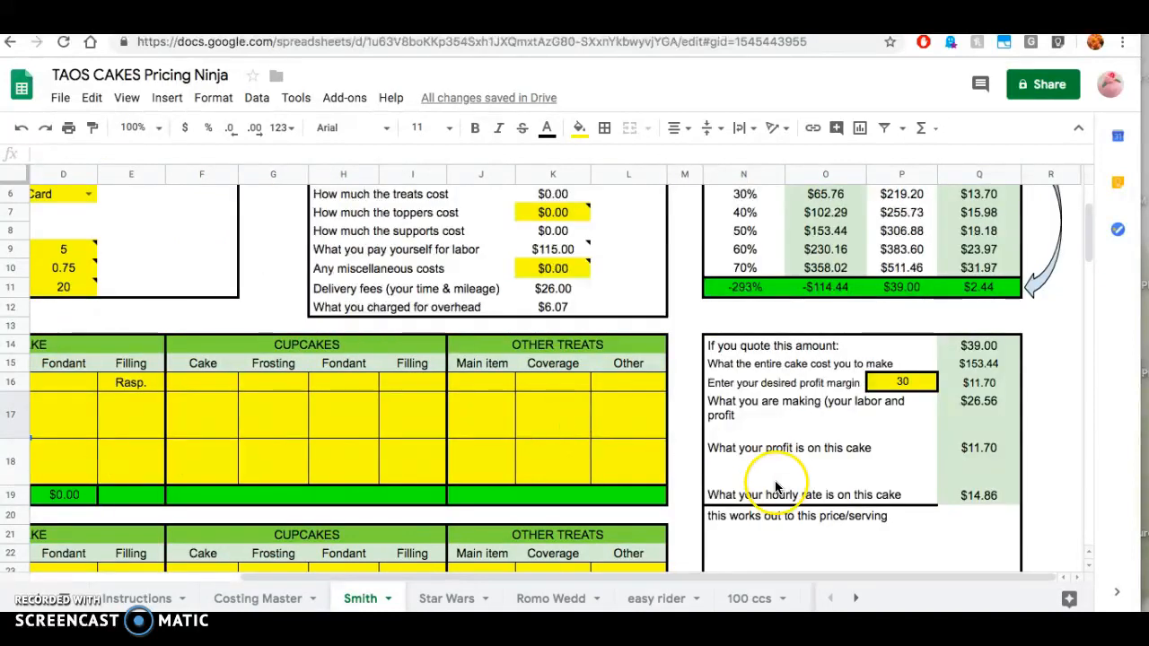
scroll(777, 487, "down", 10)
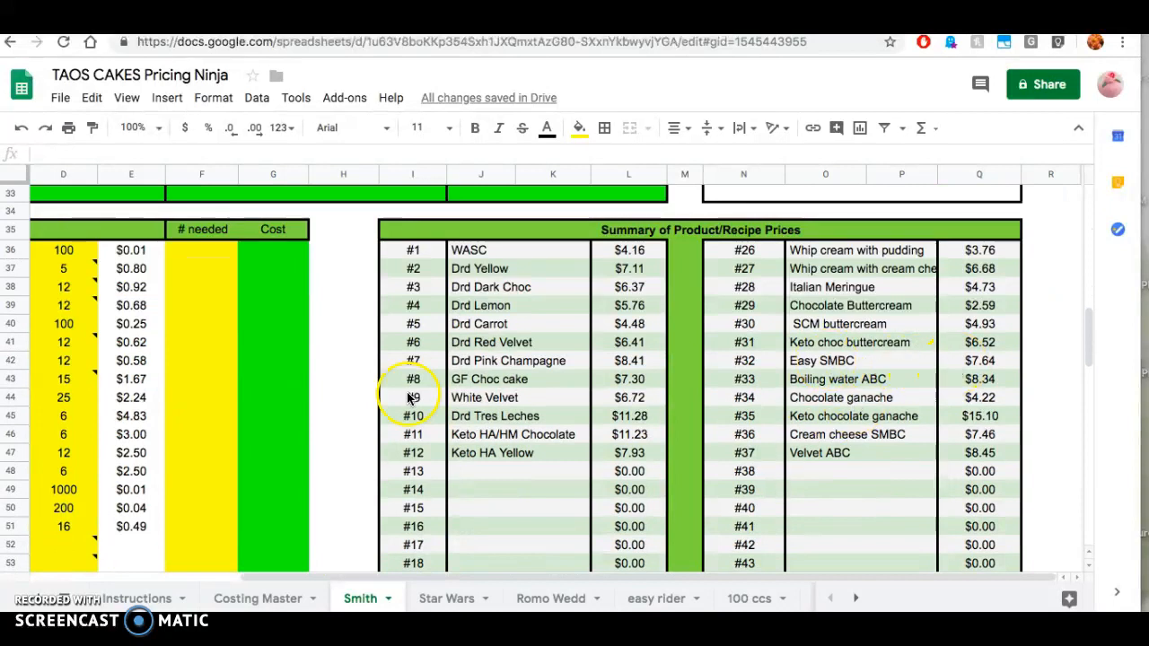
scroll(402, 398, "left", 3)
scroll(392, 401, "up", 2)
scroll(392, 401, "up", 5)
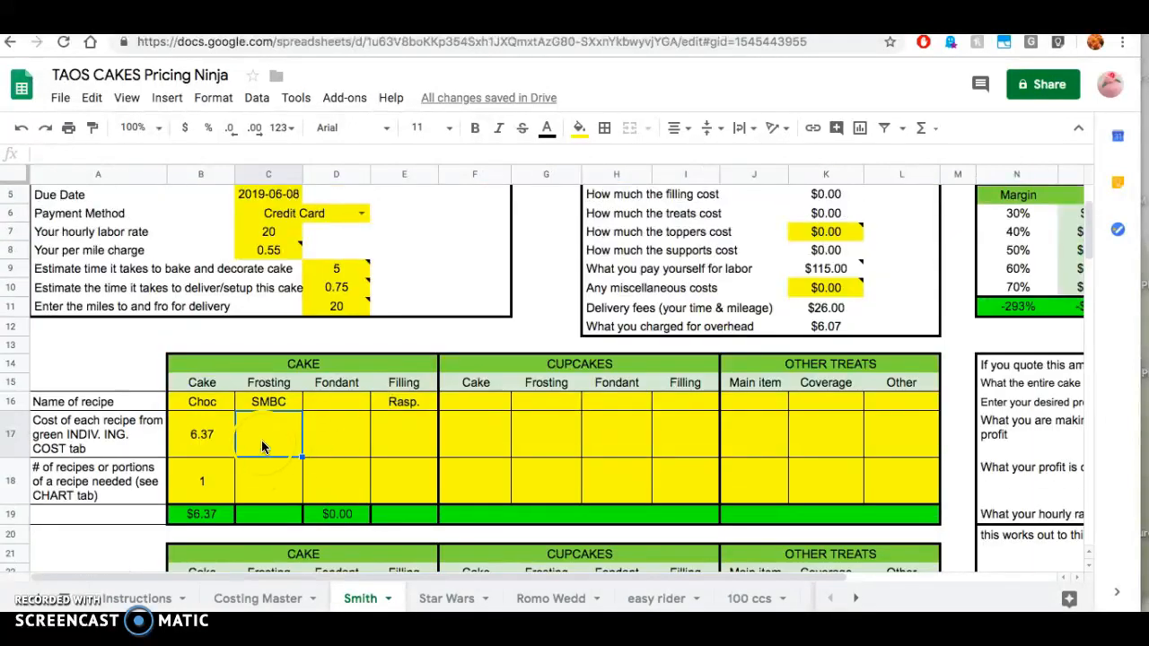
type("7.64")
Set the number of SMBC frosting recipes needed to 1.
left_click(271, 475)
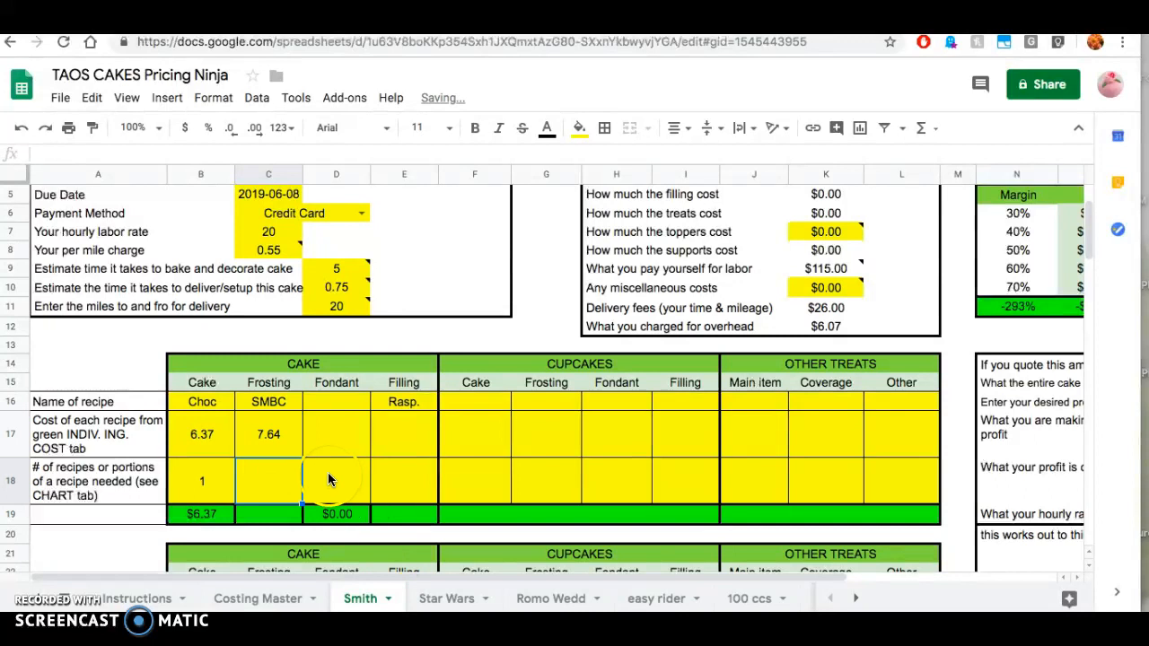
left_click(270, 495)
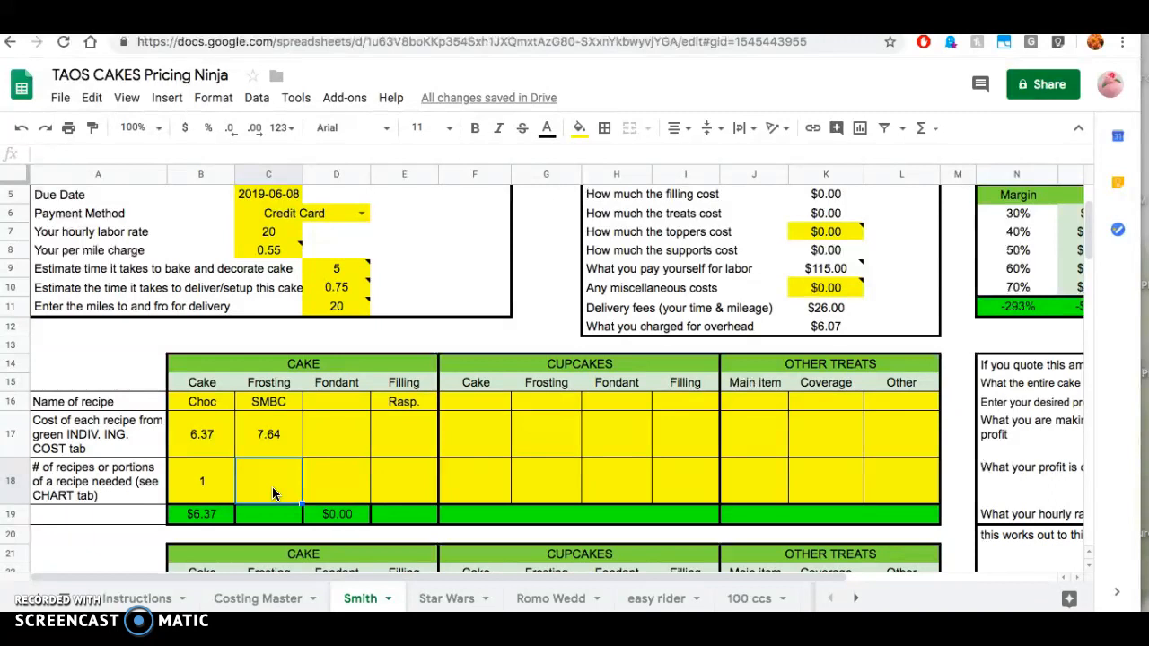
type("1")
key("Return")
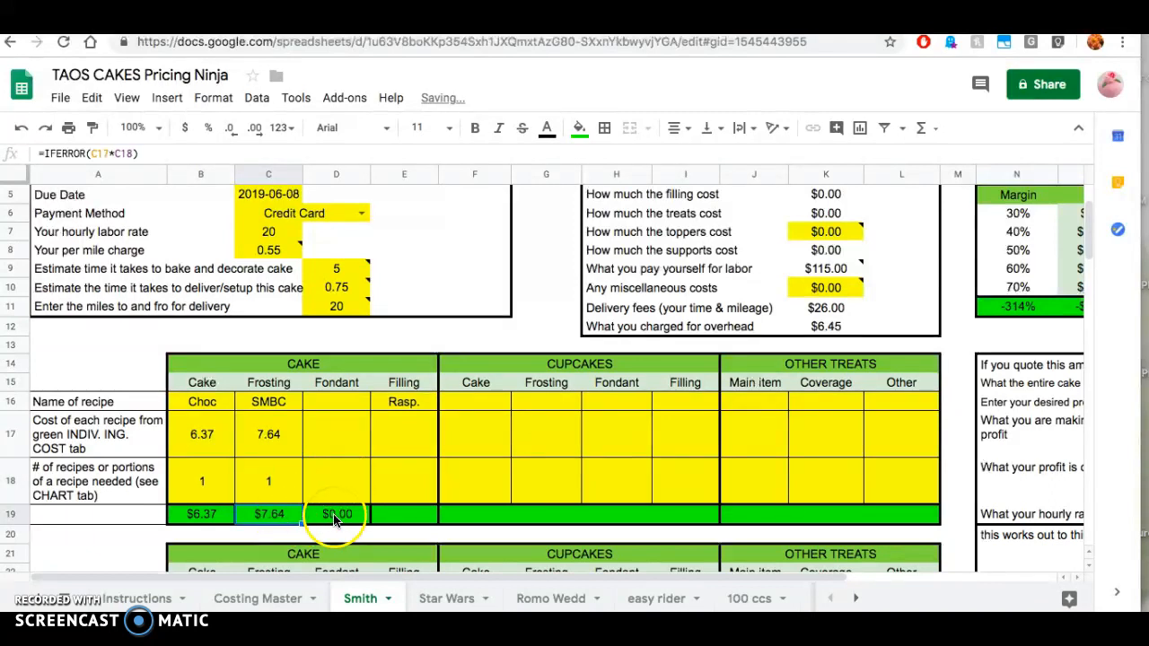
In the first CAKE block's Fondant column, enter 1 as the recipe cost and 1 as the number of recipes needed.
left_click(346, 434)
type("1")
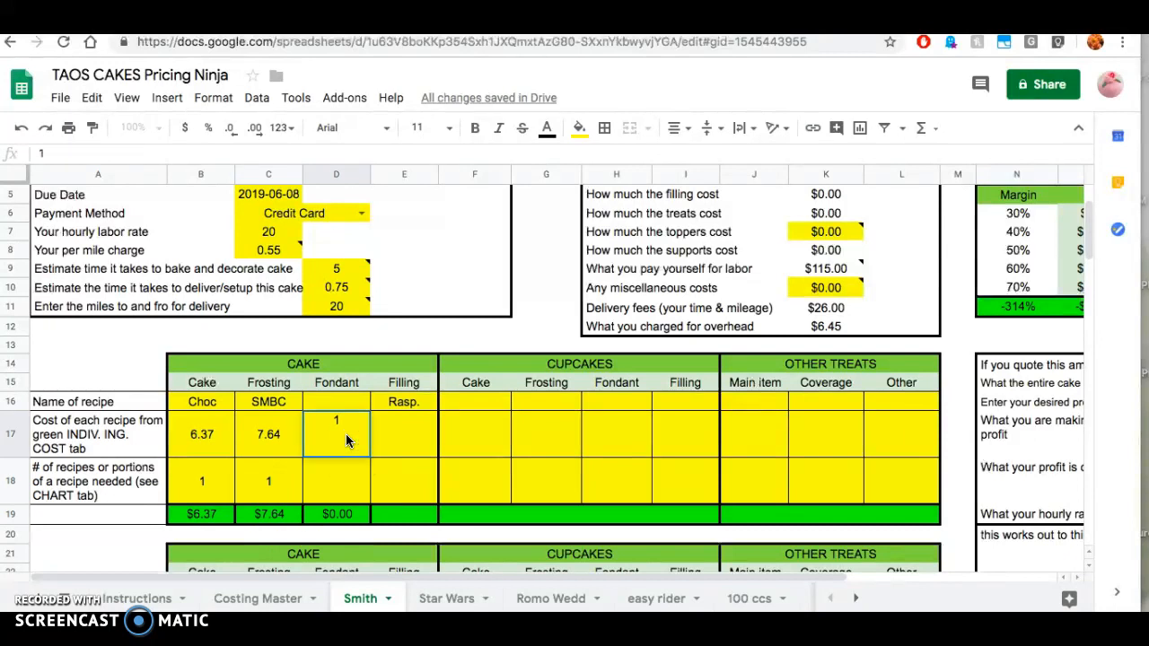
key("Return")
type("1")
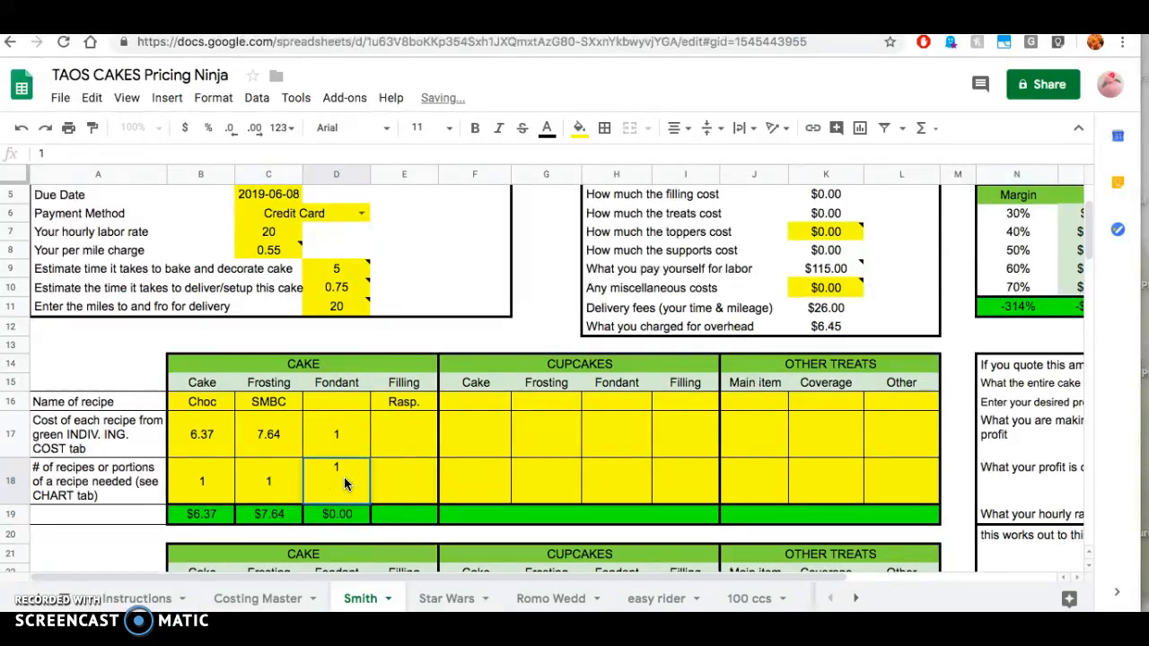
key("Return")
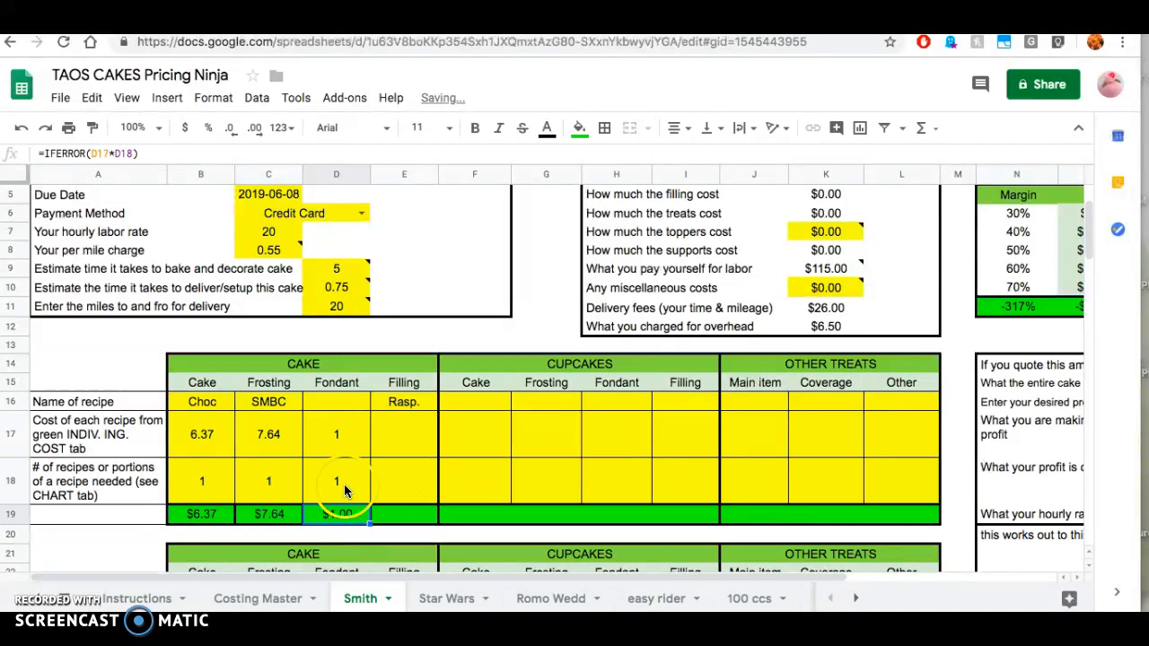
Clear the recipe cost and the number of recipes needed from the first CAKE block's Fondant column.
left_click(344, 483)
key("BackSpace")
left_click(339, 435)
key("Delete")
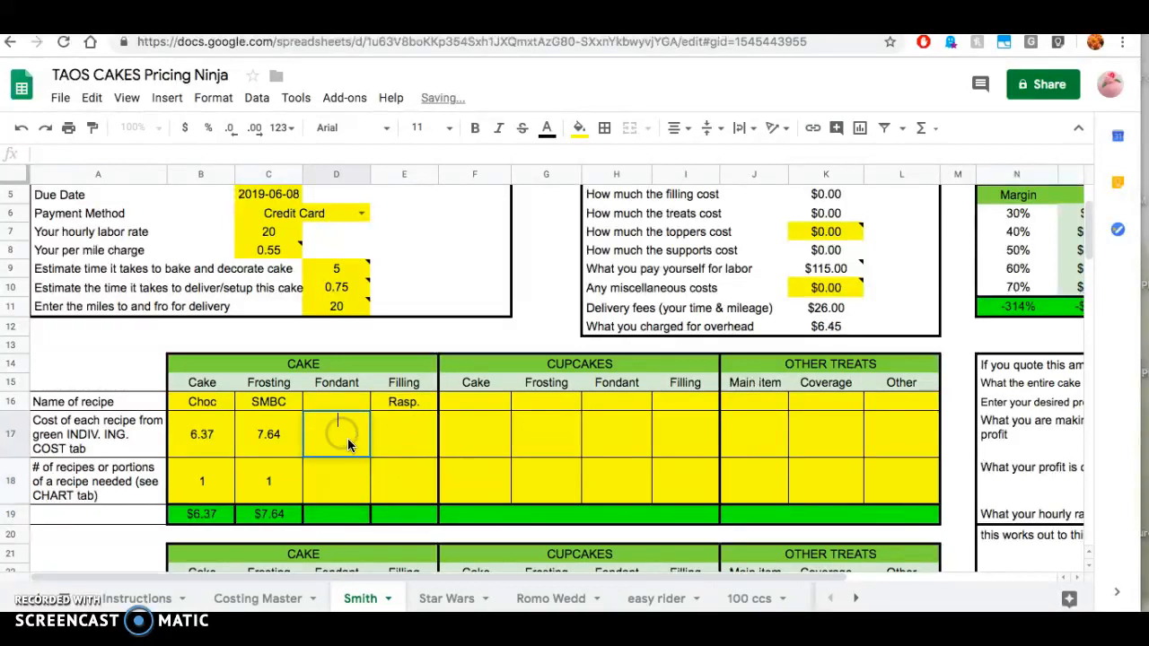
Look up the Raspberry filling price in the recipe price summary and enter 3.54 as the Rasp. filling's recipe cost.
left_click(410, 482)
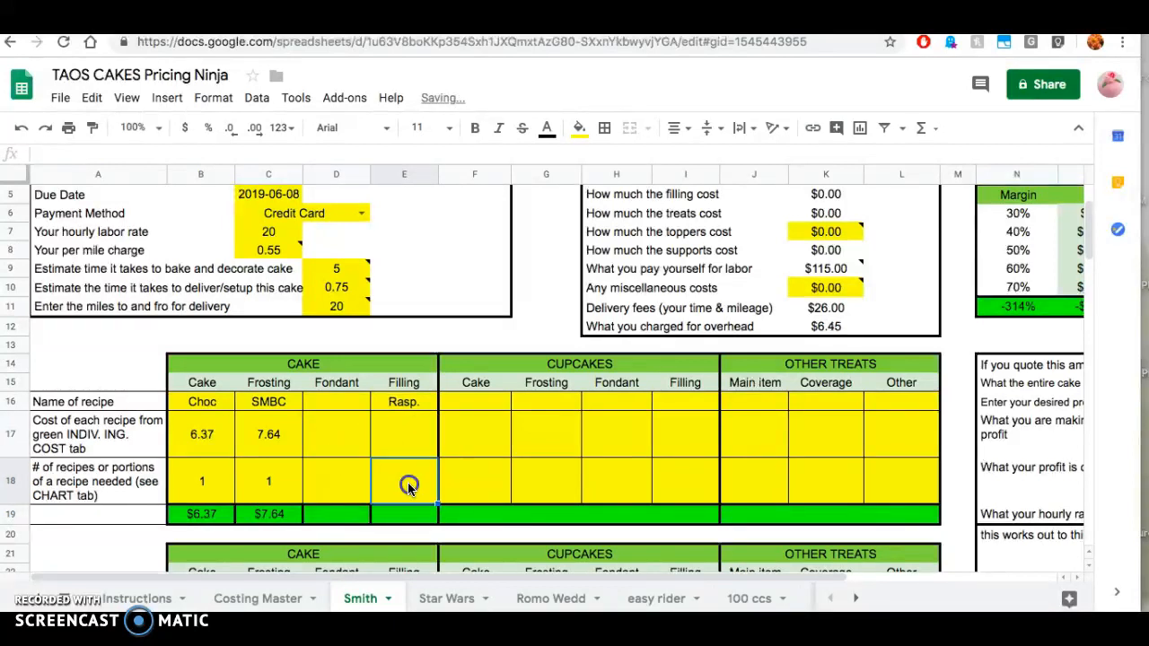
left_click(416, 428)
scroll(706, 507, "down", 8)
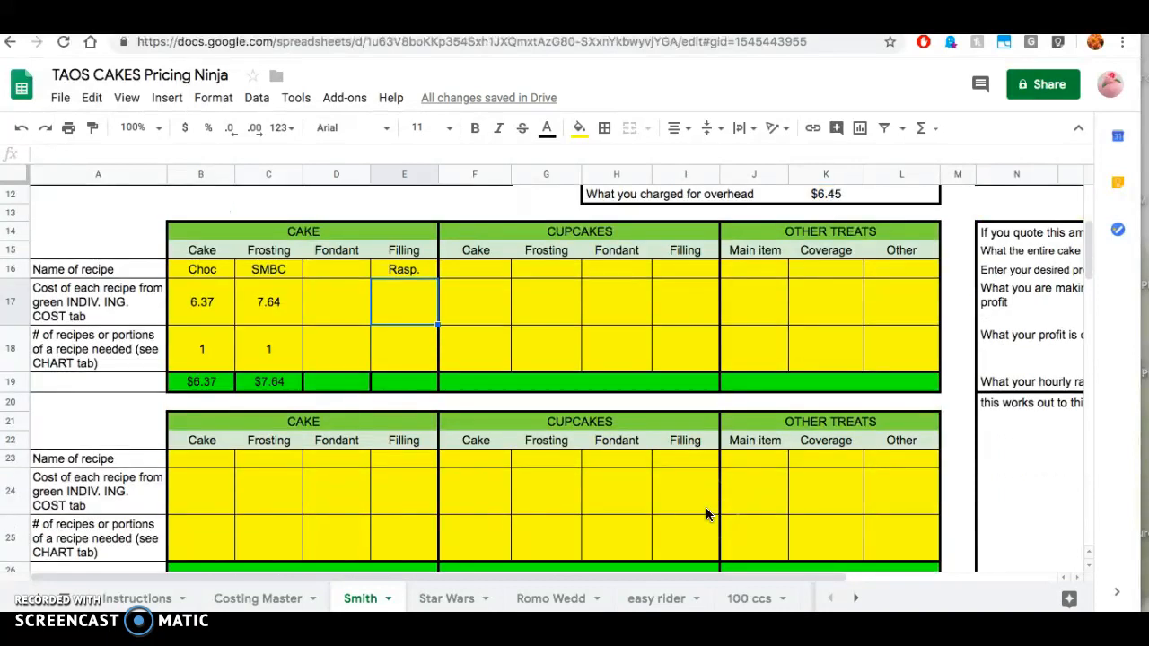
scroll(706, 507, "right", 3)
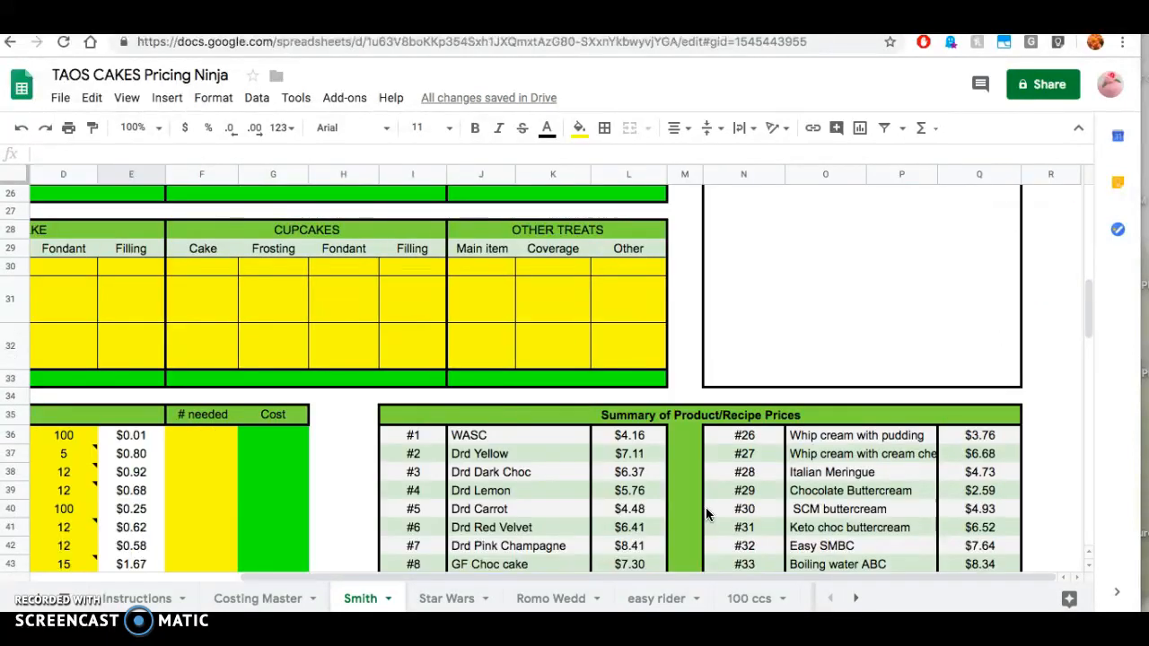
scroll(705, 507, "down", 5)
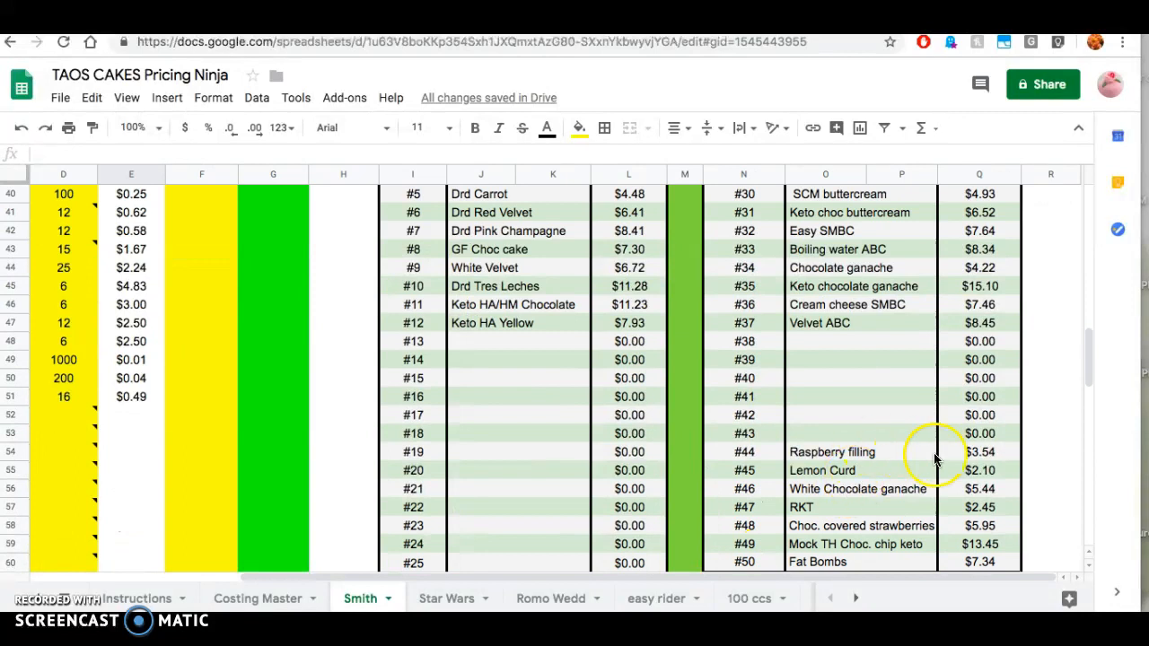
scroll(592, 408, "up", 12)
scroll(591, 408, "left", 3)
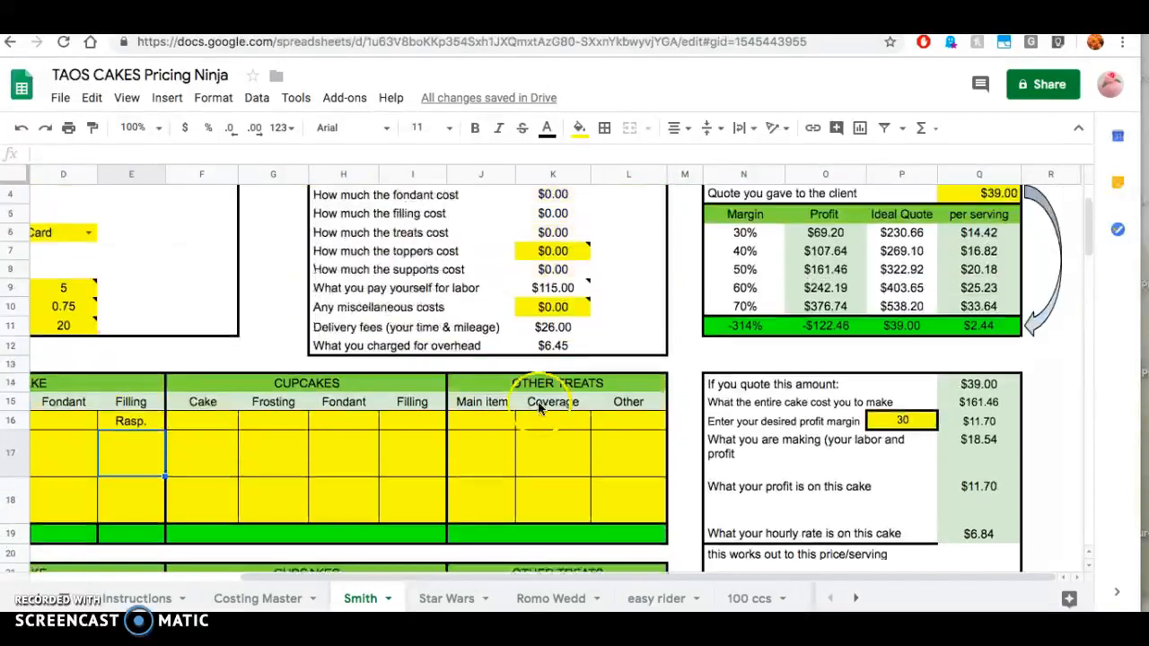
left_click(417, 458)
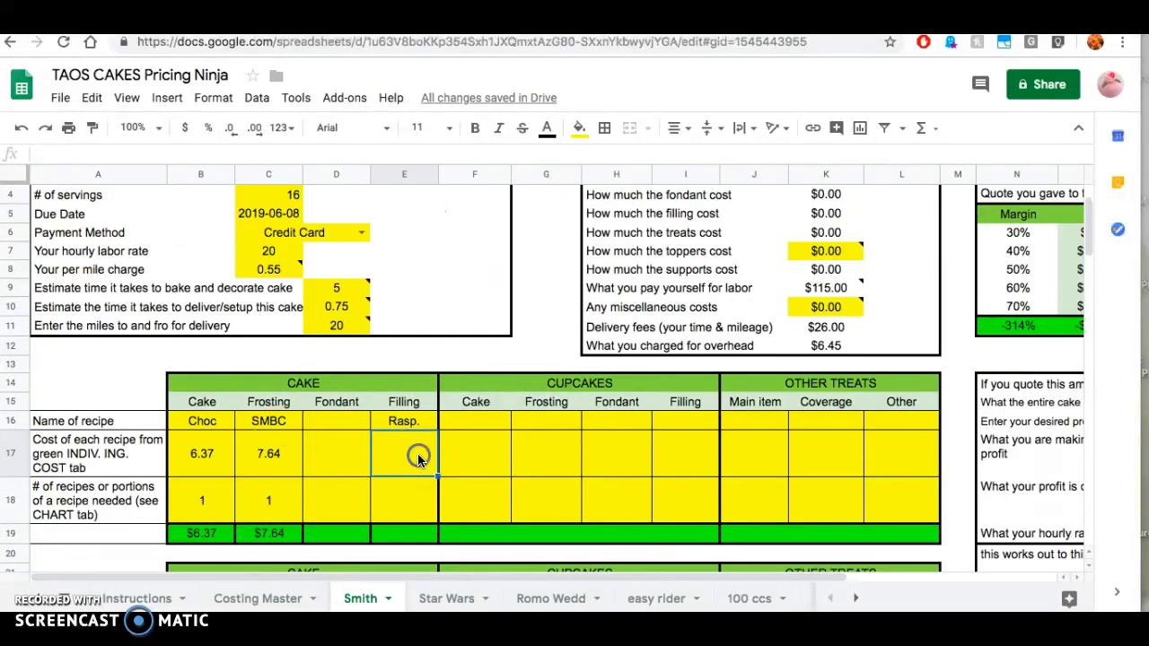
type("3.54")
left_click(399, 507)
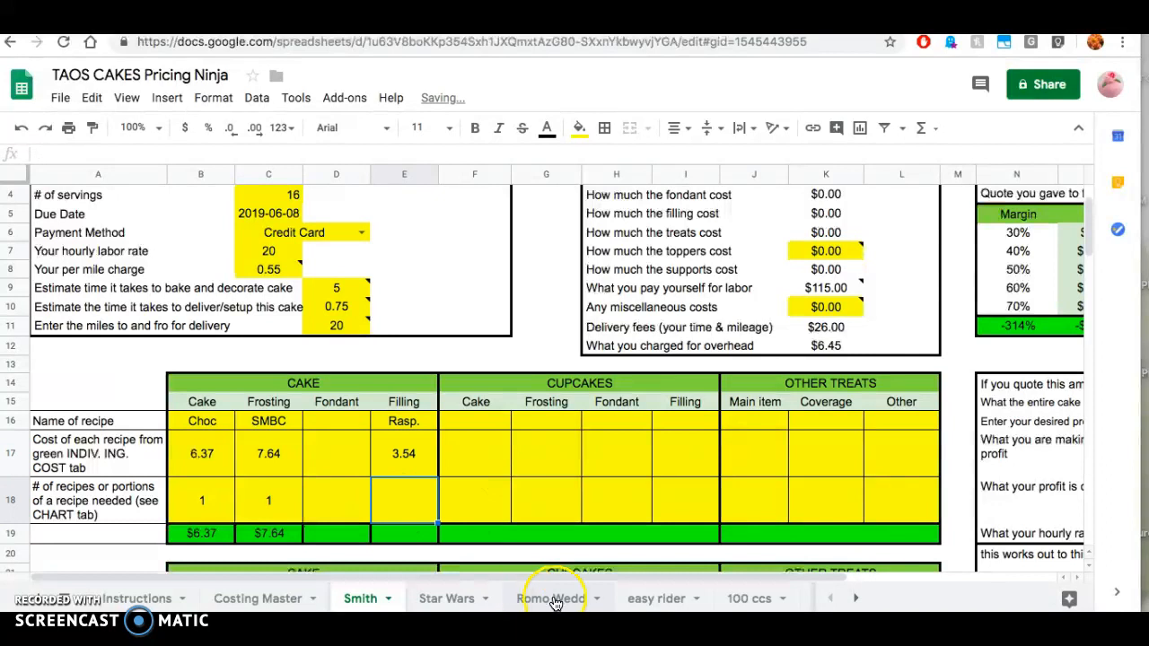
Examine how many cups the Raspberry filling recipe makes in the Indiv. Recipe costs sheet.
scroll(682, 598, "right", 8)
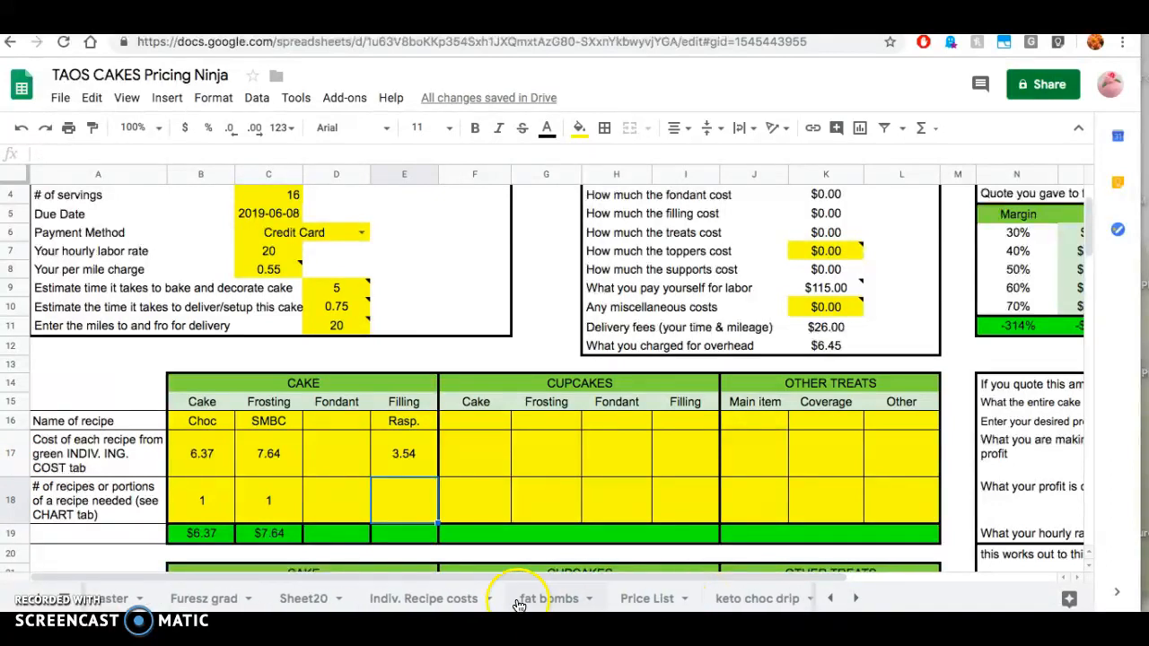
left_click(414, 598)
scroll(903, 357, "up", 1)
scroll(903, 356, "right", 20)
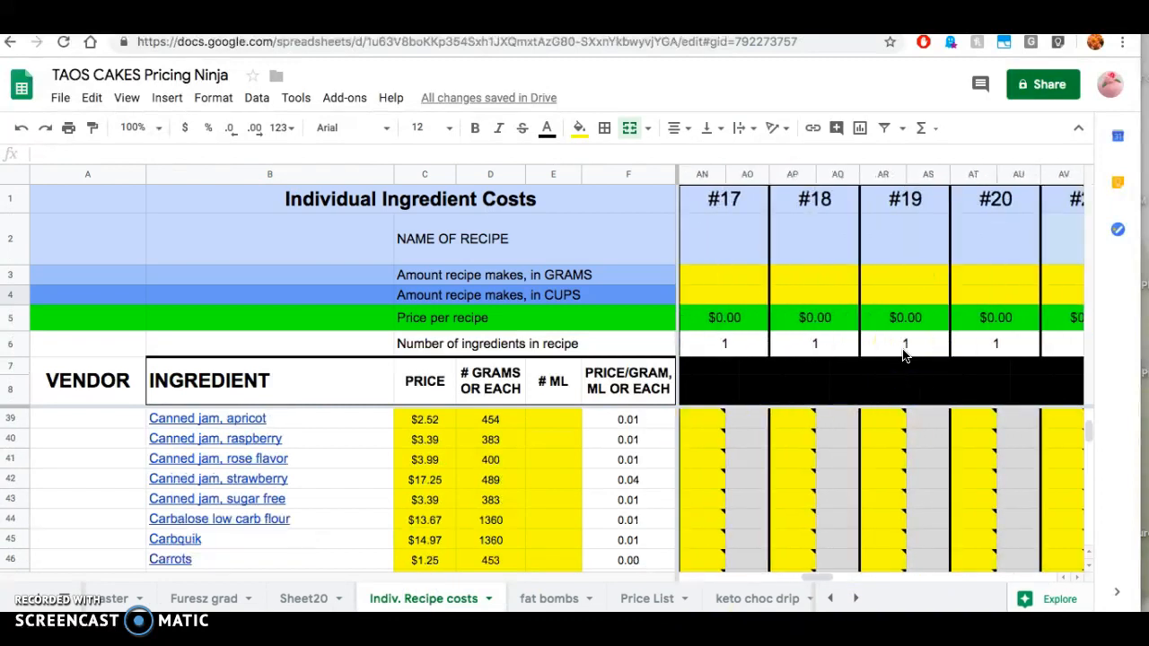
scroll(904, 356, "right", 3)
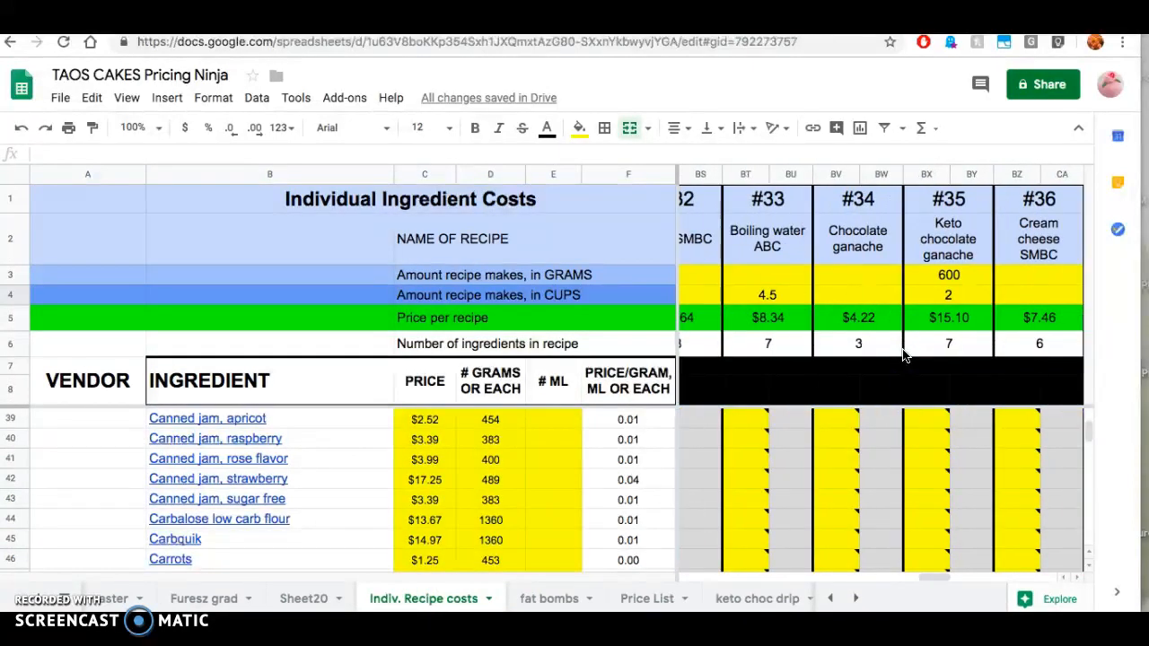
scroll(904, 357, "left", 3)
scroll(903, 356, "left", 2)
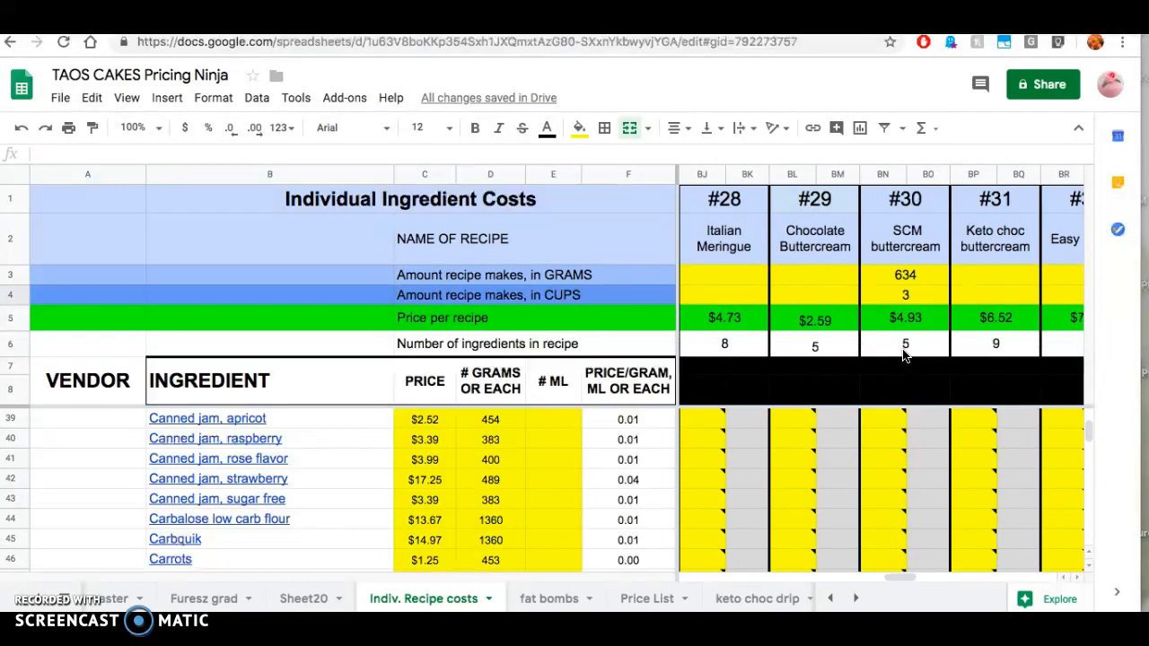
scroll(903, 356, "down", 1)
scroll(904, 357, "left", 2)
scroll(903, 357, "left", 2)
scroll(904, 356, "down", 1)
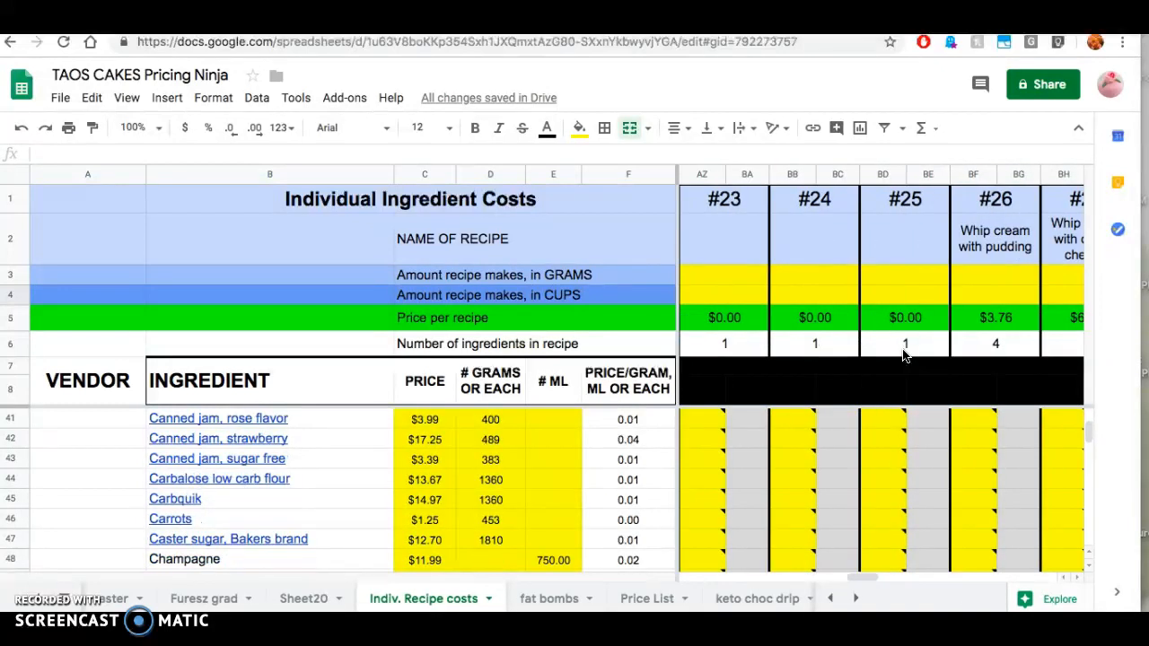
scroll(903, 356, "left", 2)
scroll(903, 356, "right", 8)
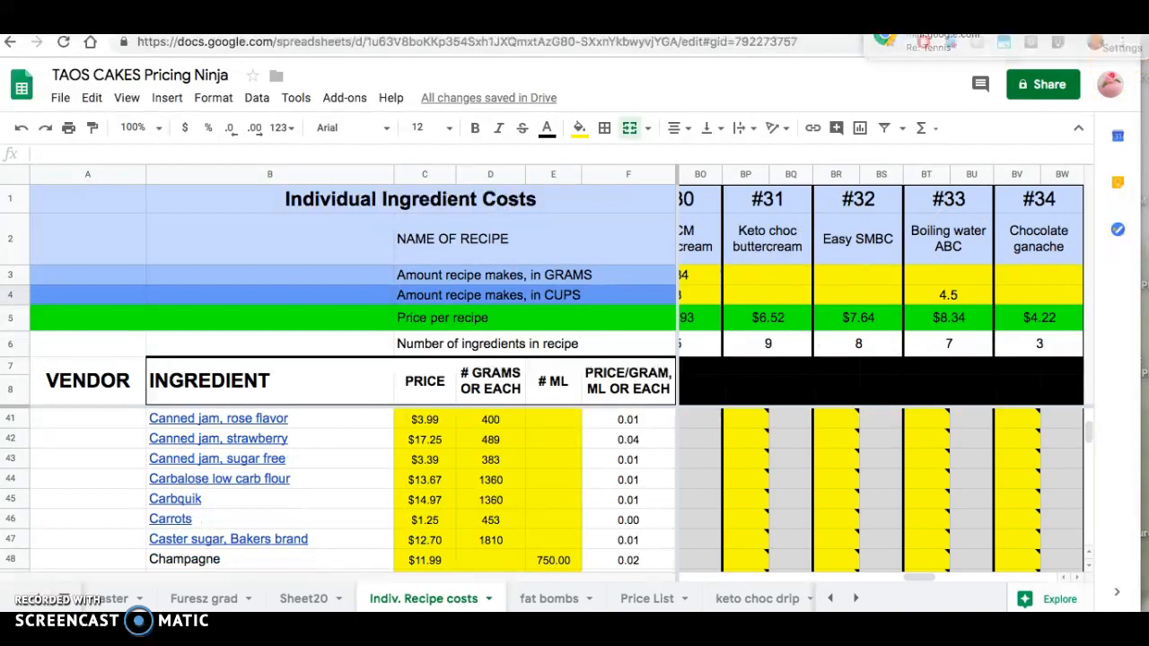
scroll(918, 253, "up", 1)
scroll(918, 252, "right", 3)
scroll(918, 252, "right", 12)
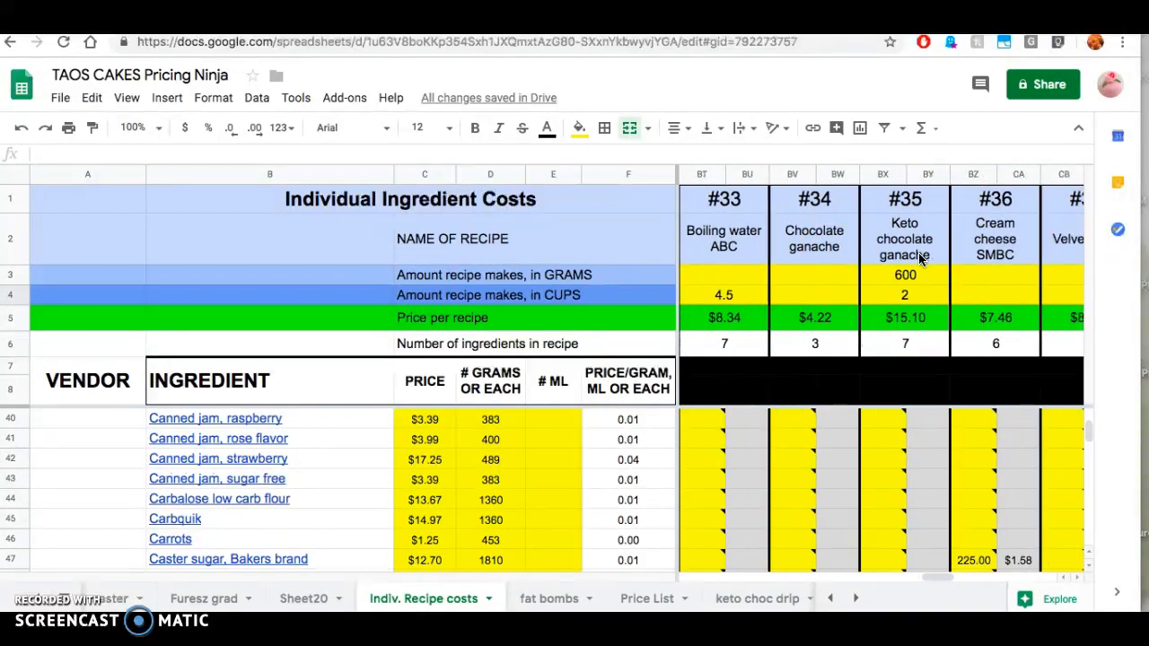
scroll(918, 257, "right", 1)
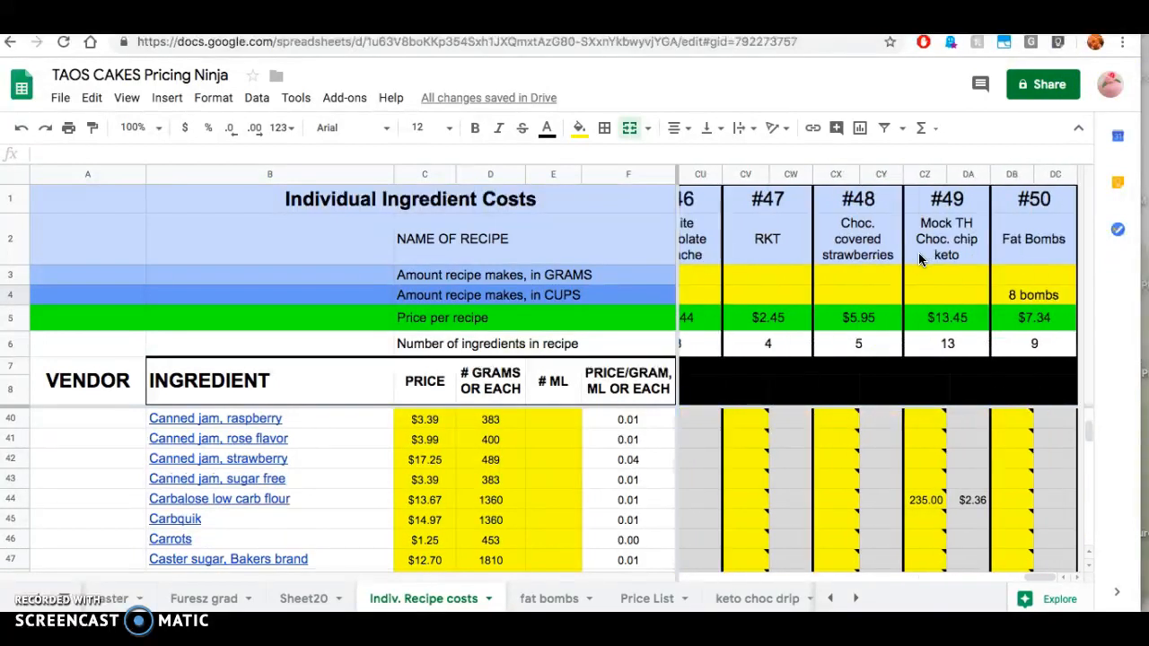
scroll(919, 258, "left", 3)
scroll(918, 253, "left", 2)
left_click(830, 300)
left_click(818, 280)
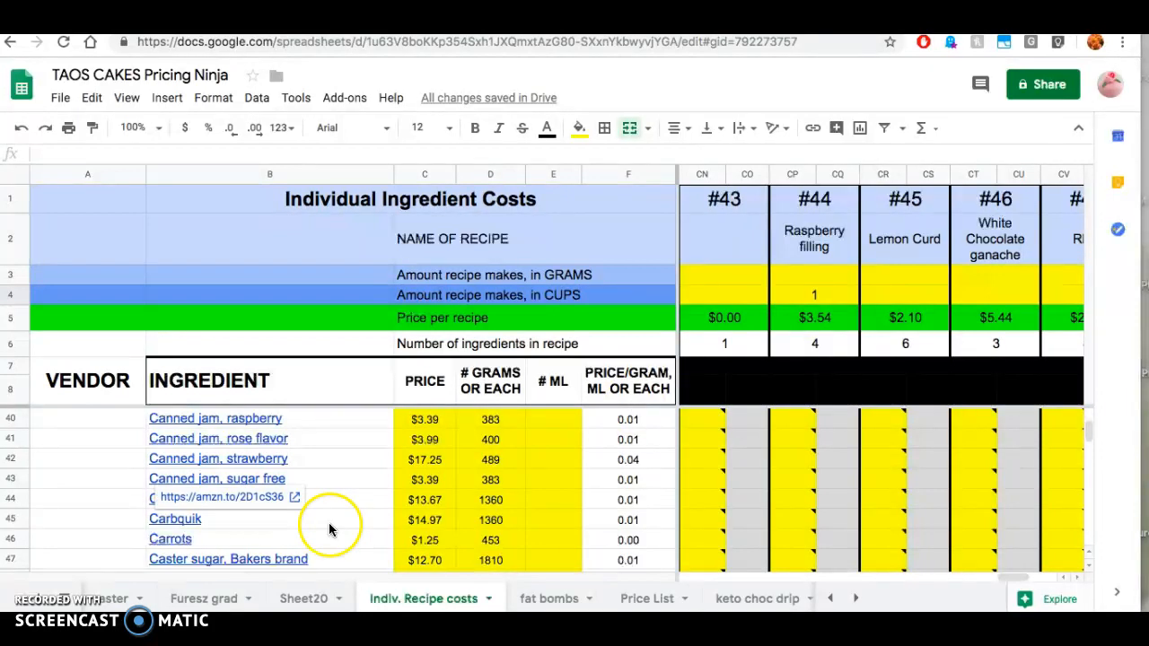
Return to the Smith sheet and set the number of Rasp. filling recipes needed to .75 in the first CAKE block.
scroll(399, 602, "left", 5)
scroll(400, 602, "left", 5)
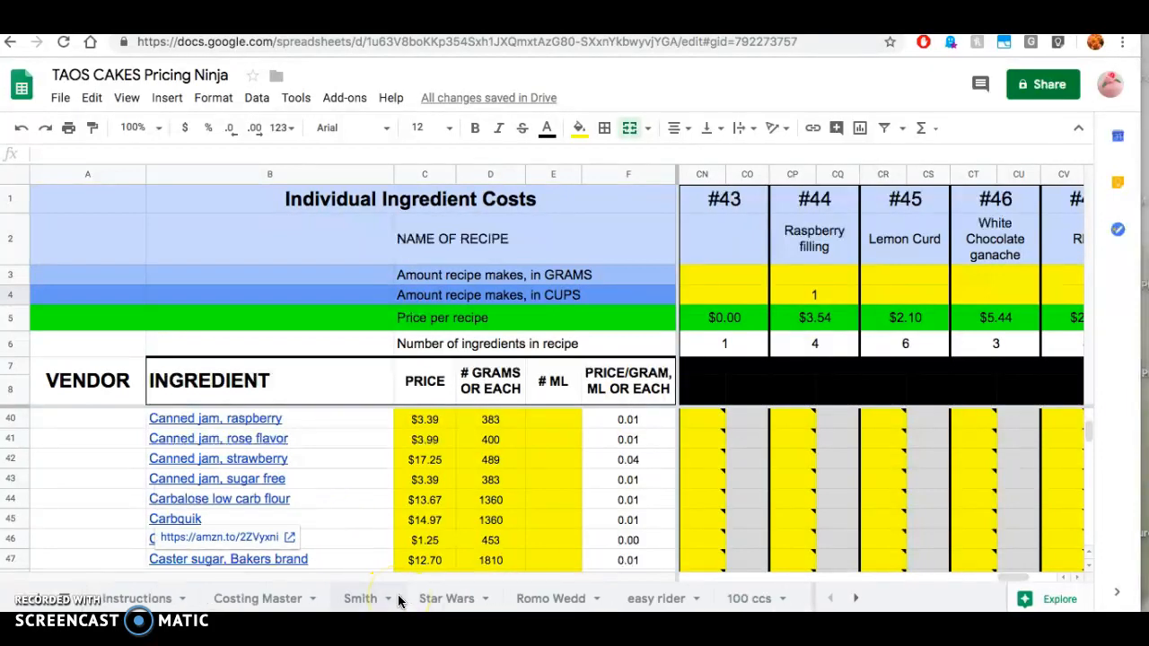
left_click(368, 603)
left_click(406, 509)
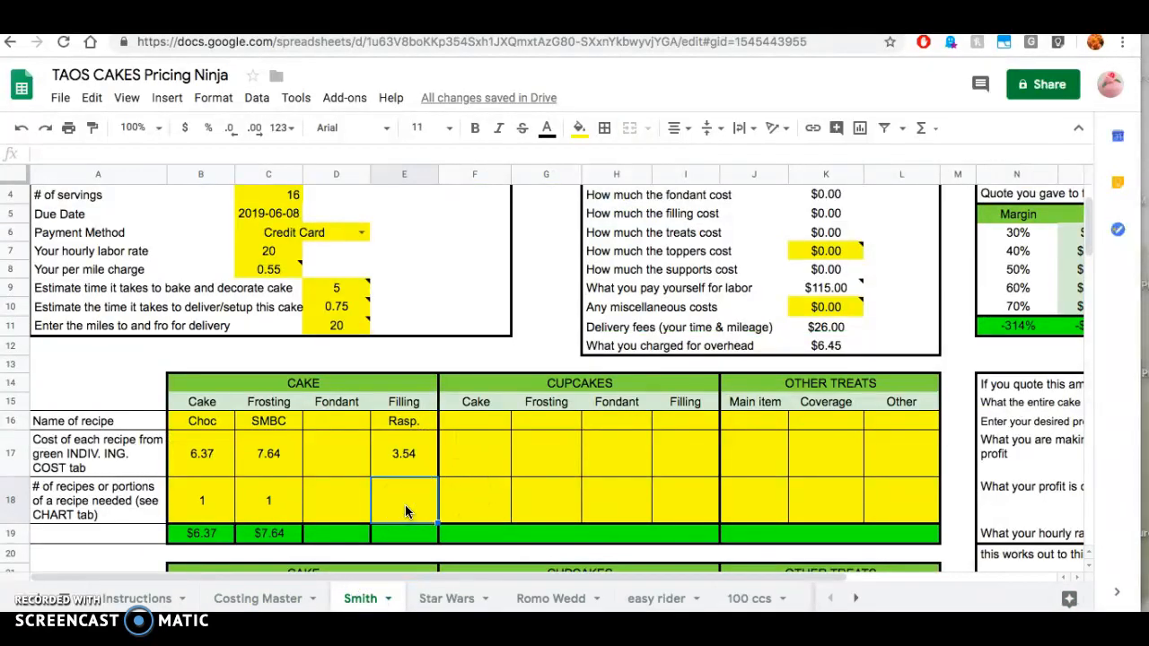
type(".75")
key("Return")
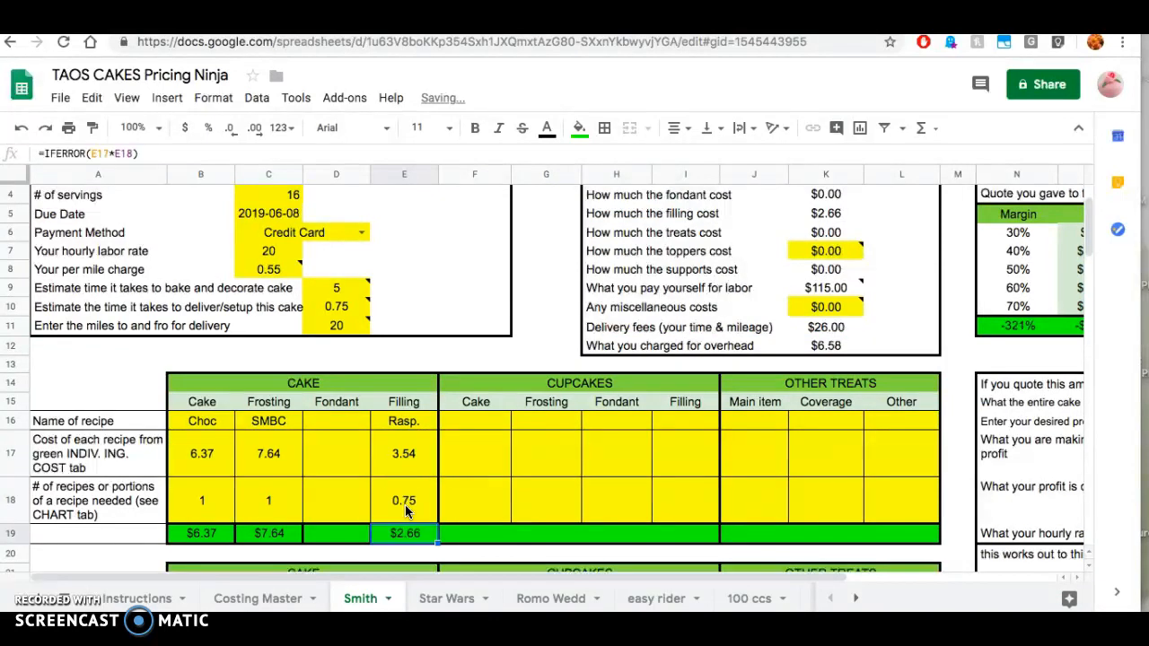
left_click(406, 534)
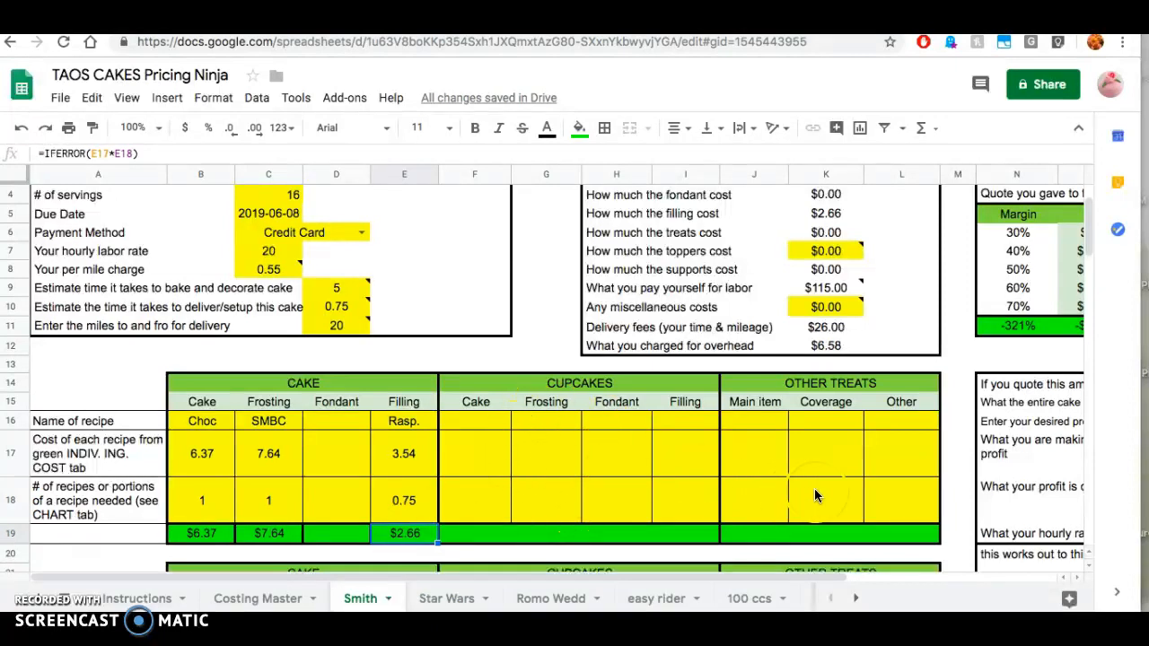
In the Other Items list, enter 3 as the number needed for the 6" round cake board.
scroll(508, 443, "down", 1)
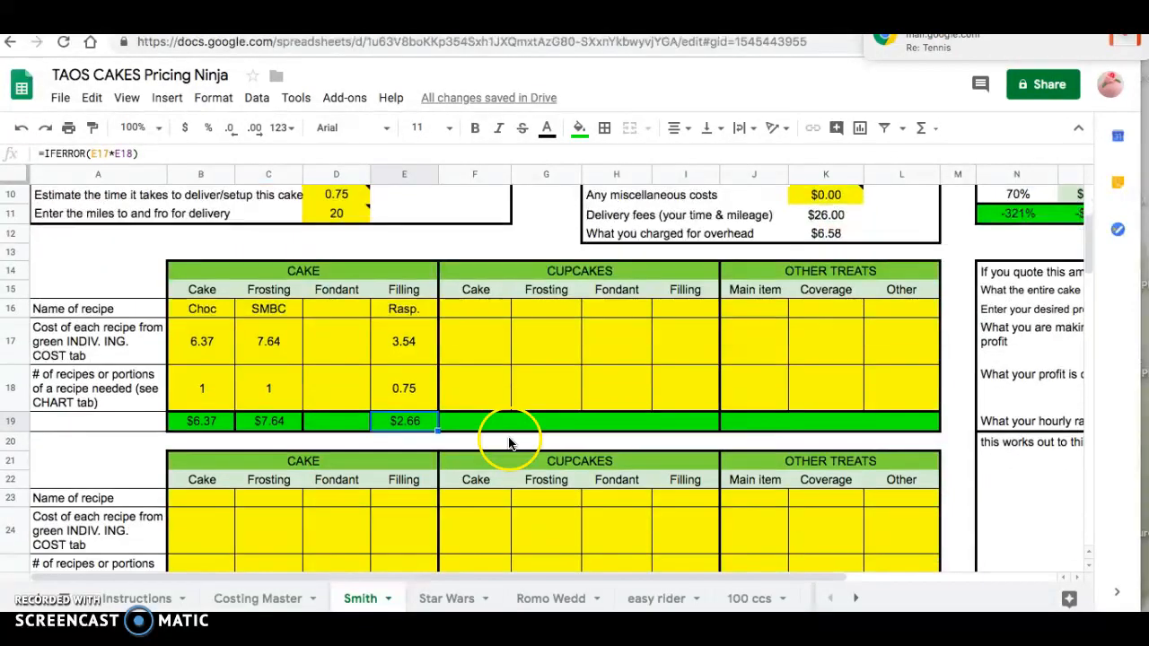
scroll(319, 515, "down", 4)
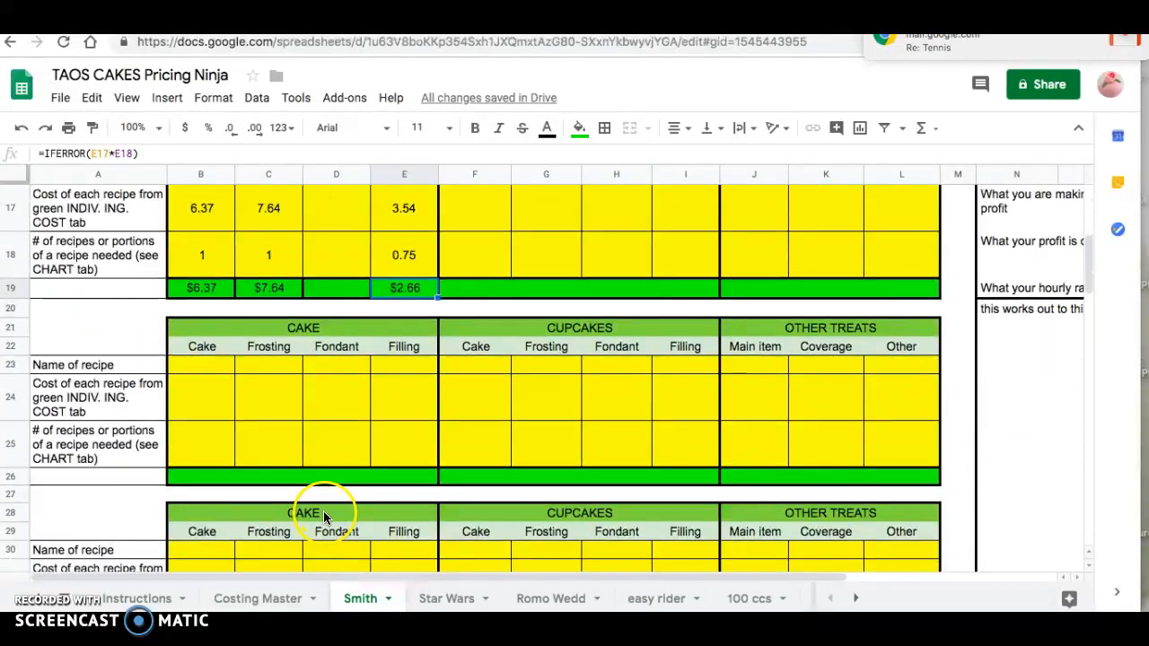
scroll(319, 514, "down", 3)
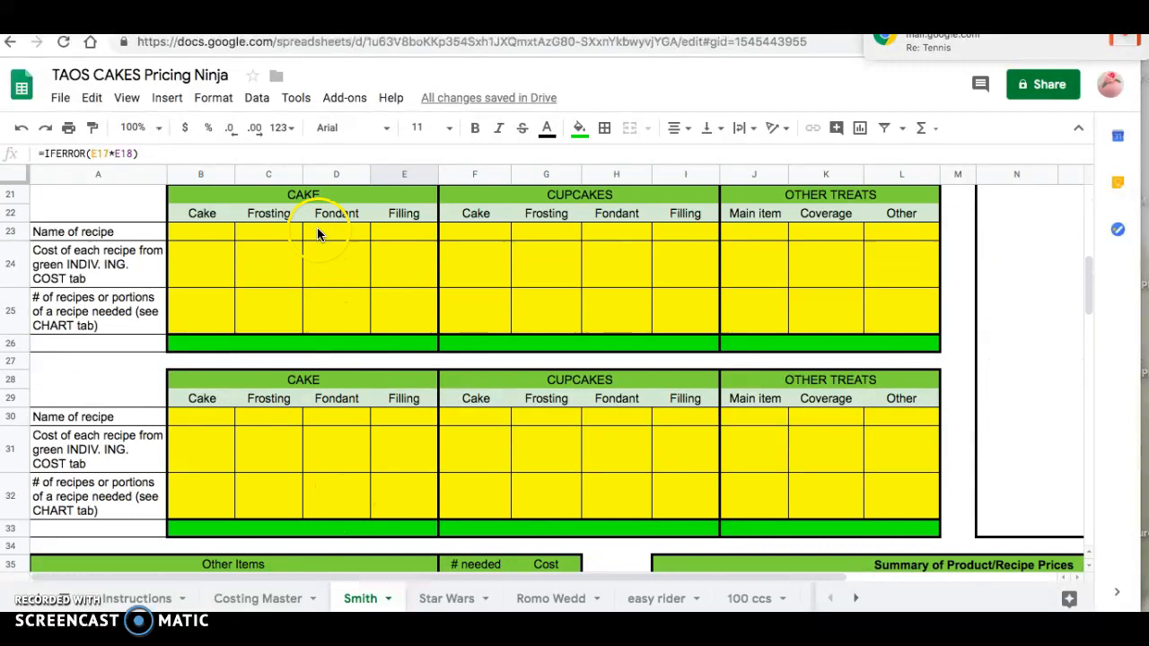
scroll(330, 477, "up", 5)
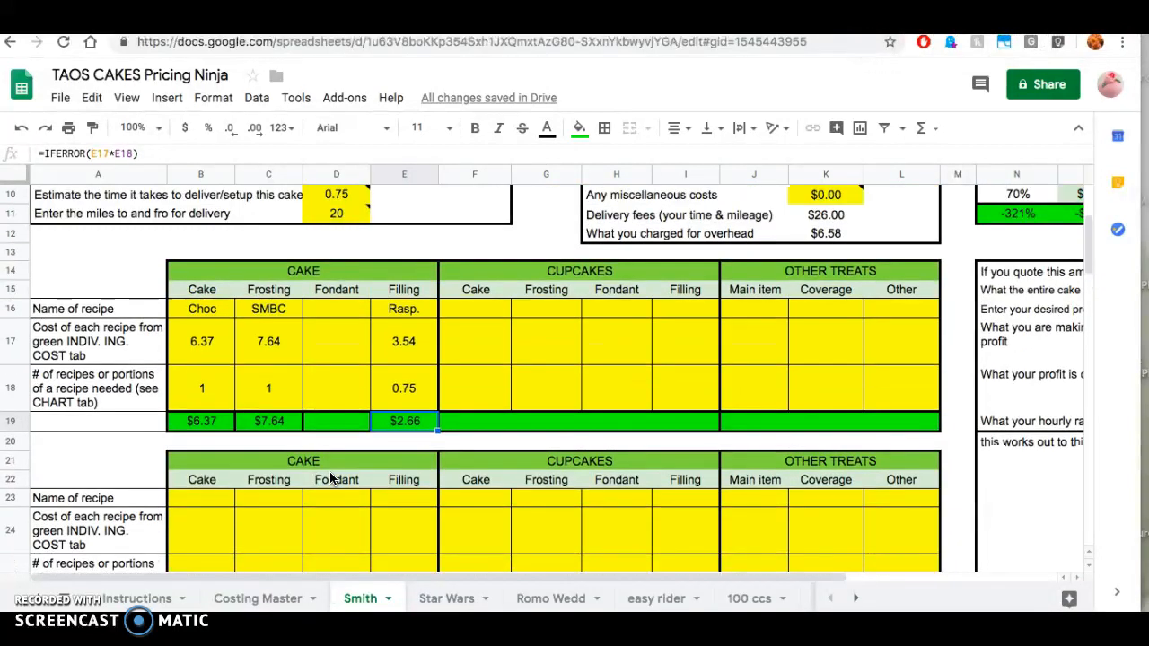
scroll(329, 478, "down", 2)
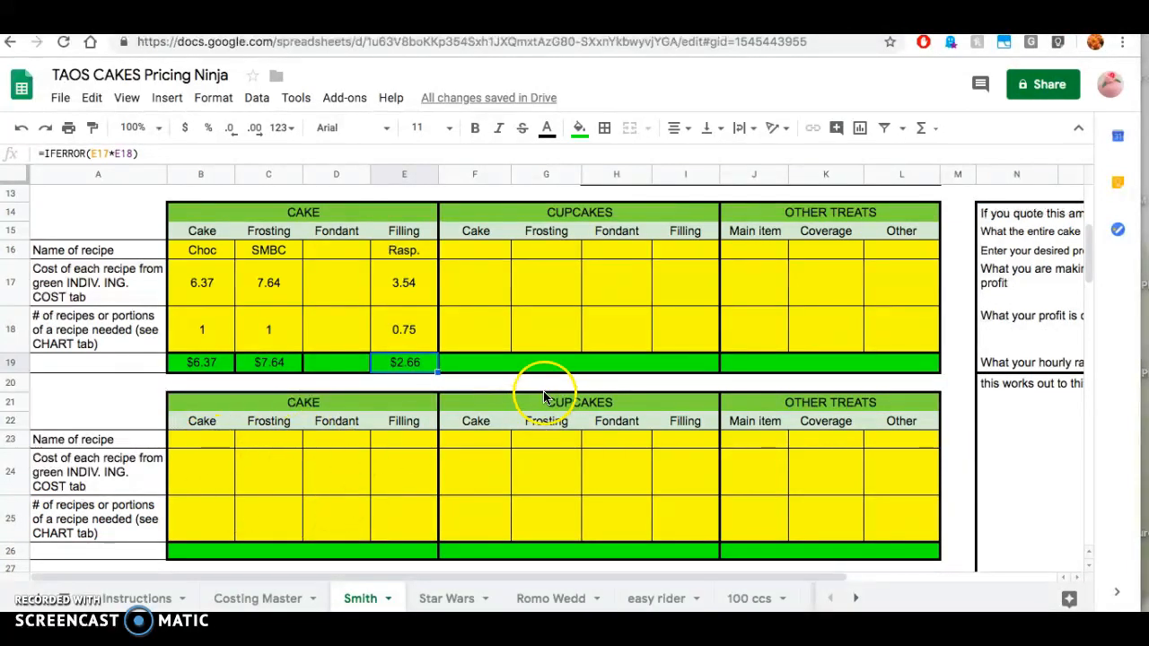
scroll(544, 399, "down", 5)
scroll(543, 398, "down", 4)
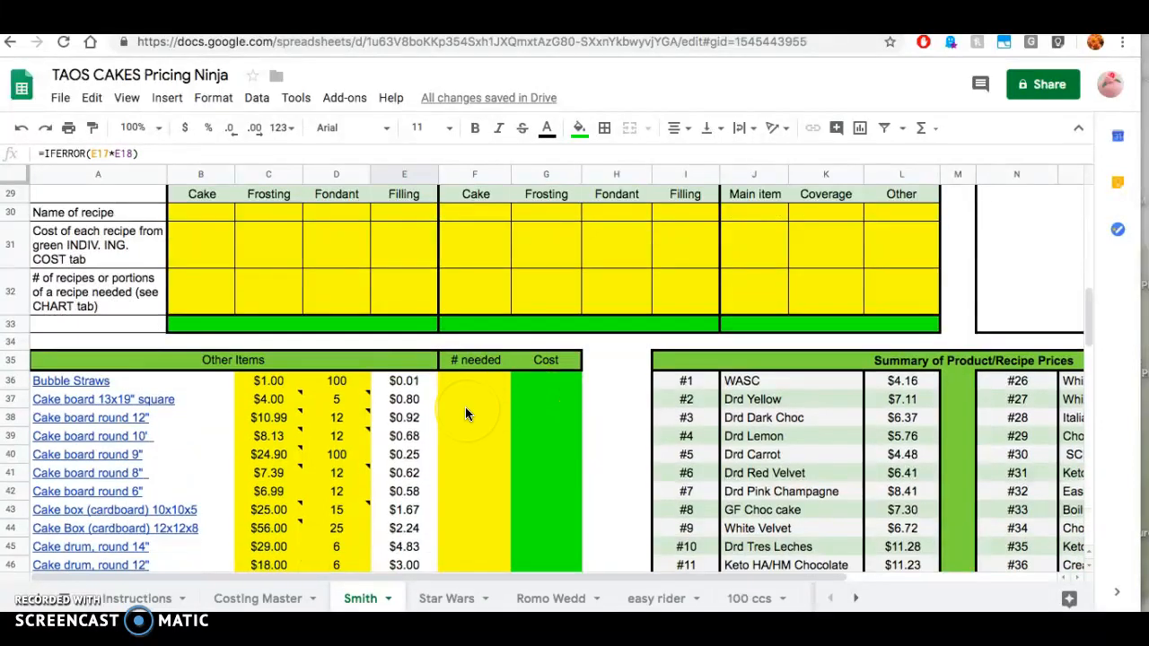
left_click(478, 492)
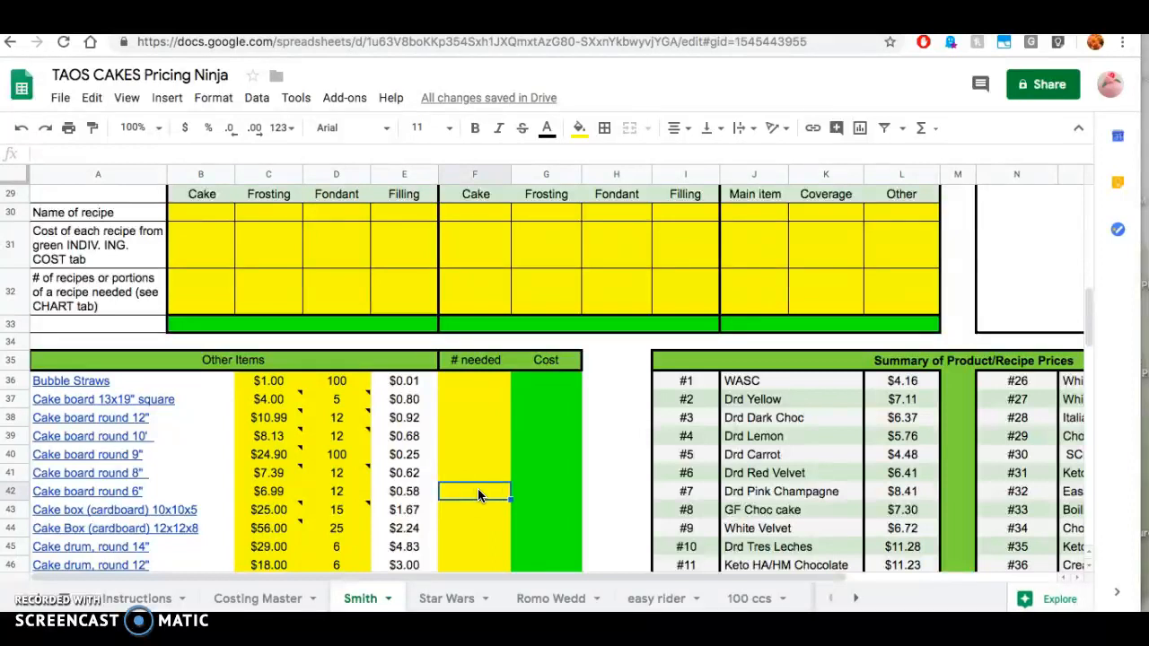
type("3")
key("Return")
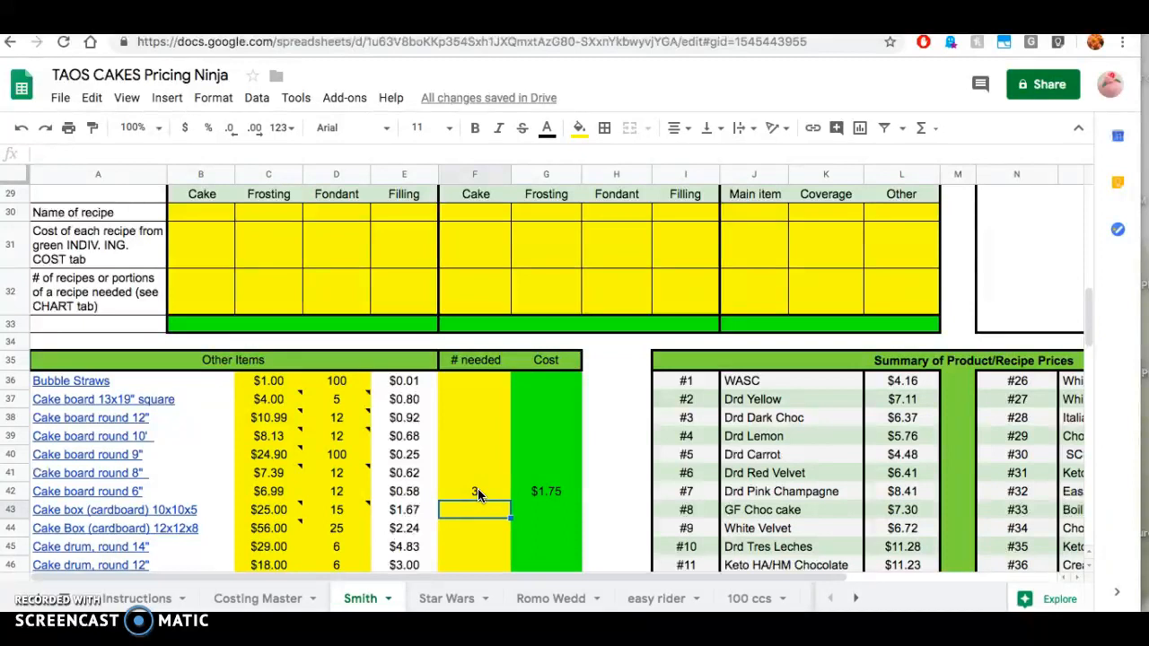
Change the number of 6" round cake boards needed to 1.
left_click(469, 495)
type("1")
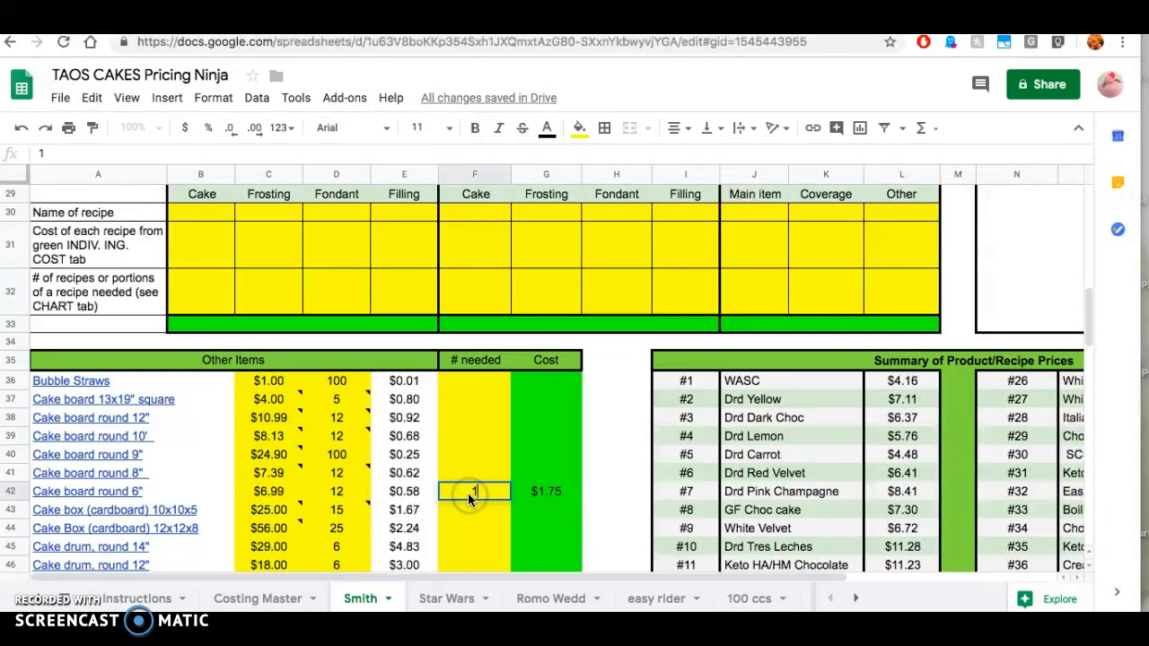
left_click(613, 508)
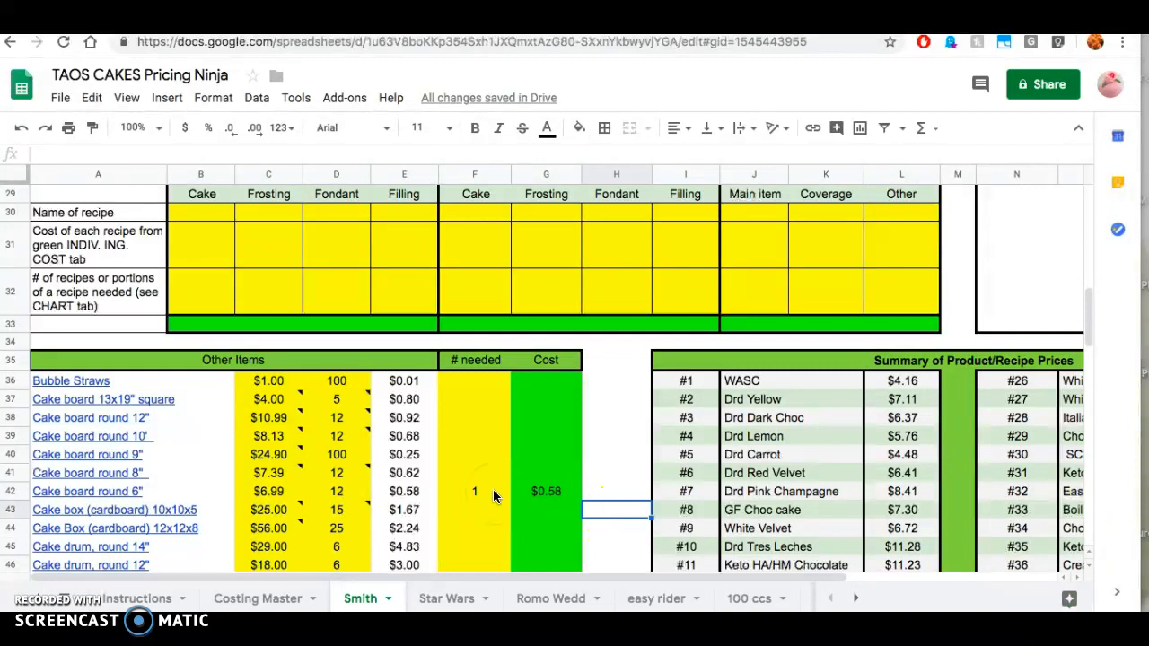
Review the rest of the Other Items list and the miscellaneous costs entry in the cost summary.
scroll(493, 495, "down", 3)
scroll(493, 495, "right", 3)
scroll(370, 498, "left", 3)
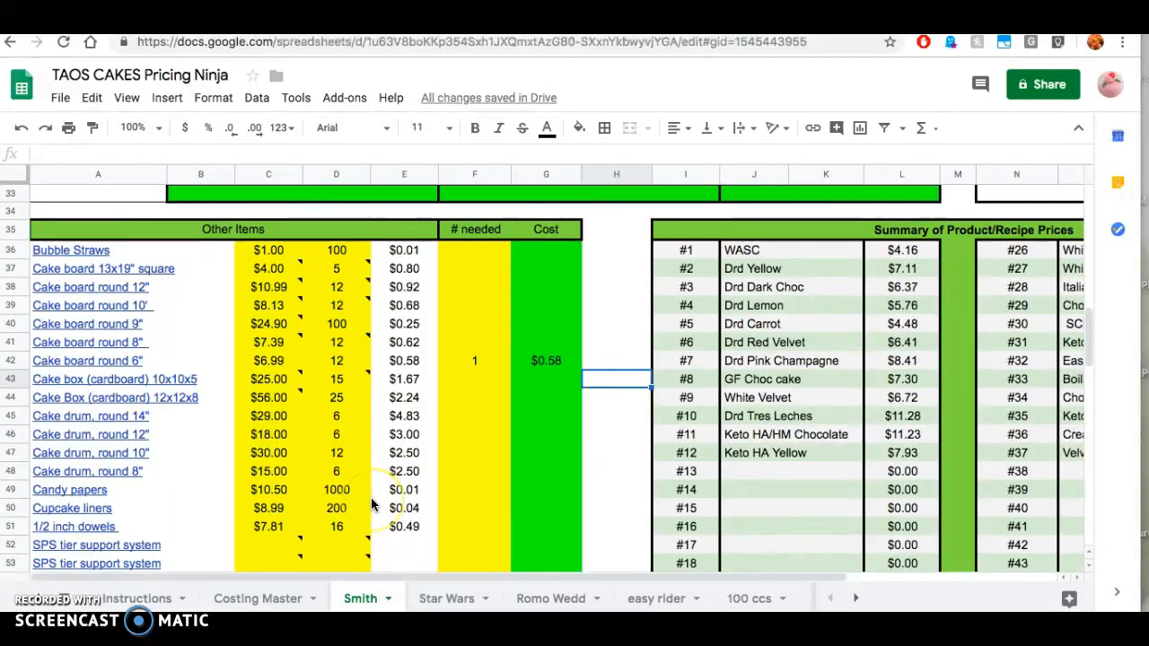
scroll(372, 504, "down", 1)
scroll(372, 500, "down", 2)
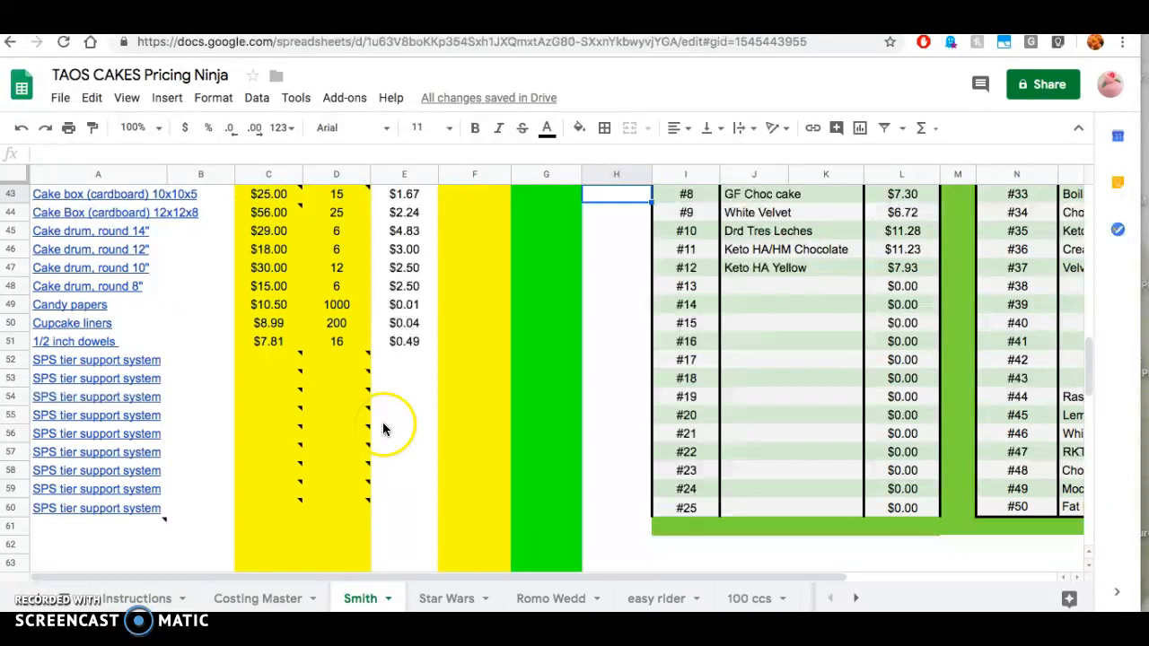
scroll(389, 431, "up", 5)
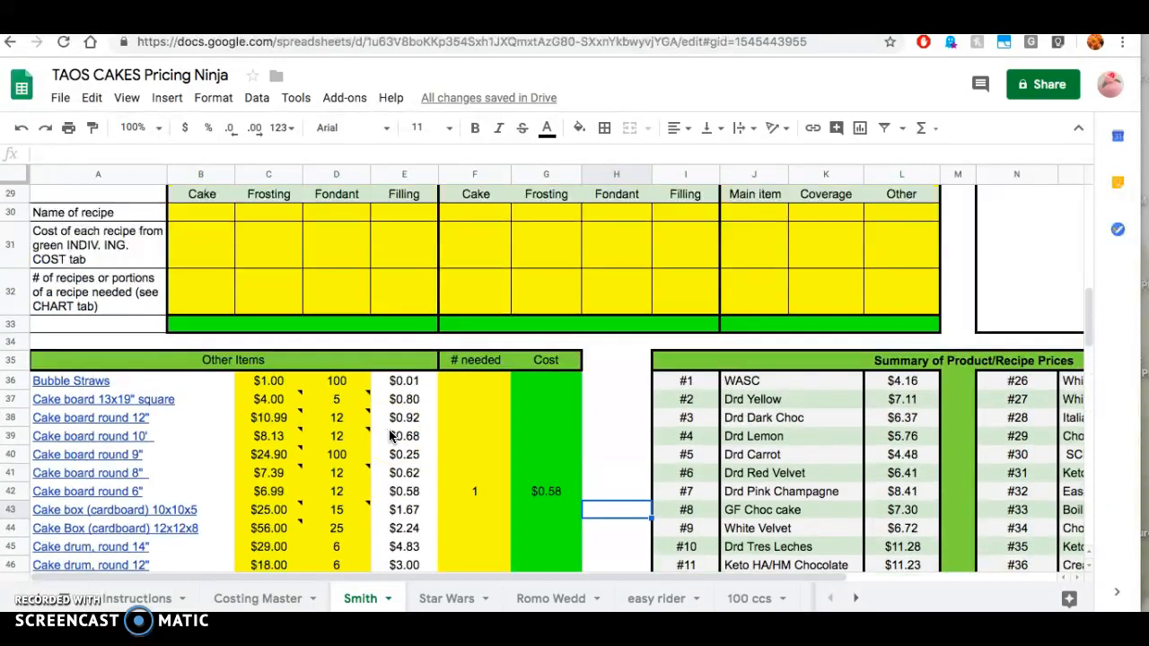
scroll(389, 435, "up", 8)
left_click(825, 307)
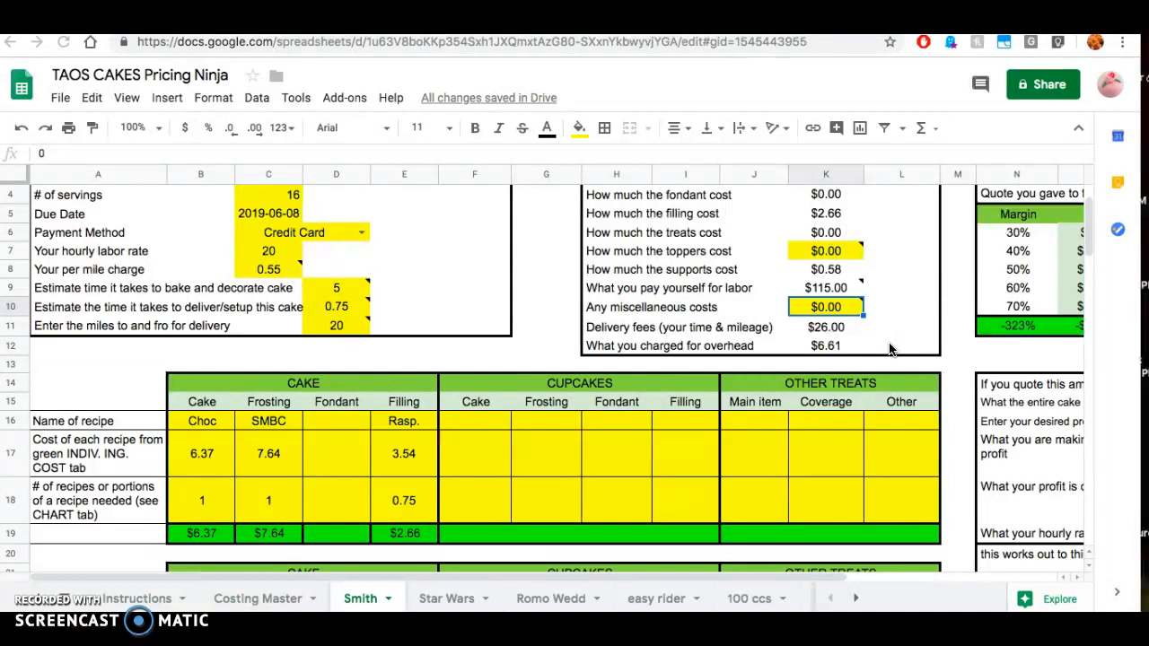
Enter logo as the fondant recipe name in the first CAKE block.
left_click(348, 422)
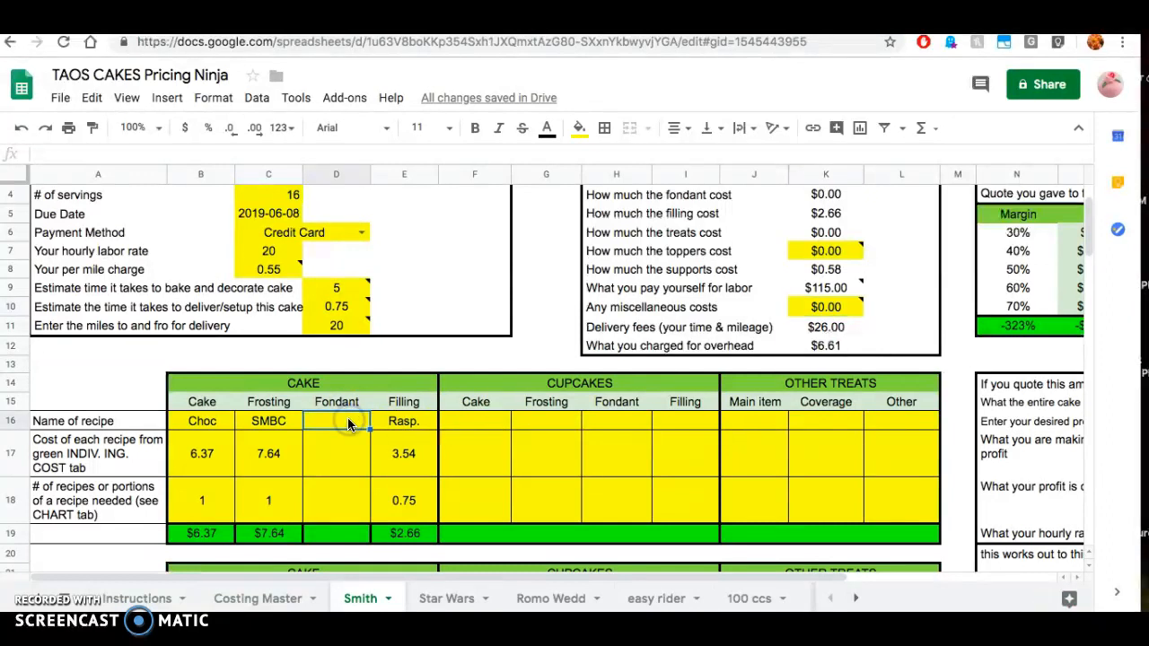
type("lpng")
key("BackSpace")
key("BackSpace")
key("BackSpace")
type("ogo")
Check the product/recipe price summary and enter 4.50 as the cost of the logo fondant in the first CAKE block.
left_click(348, 452)
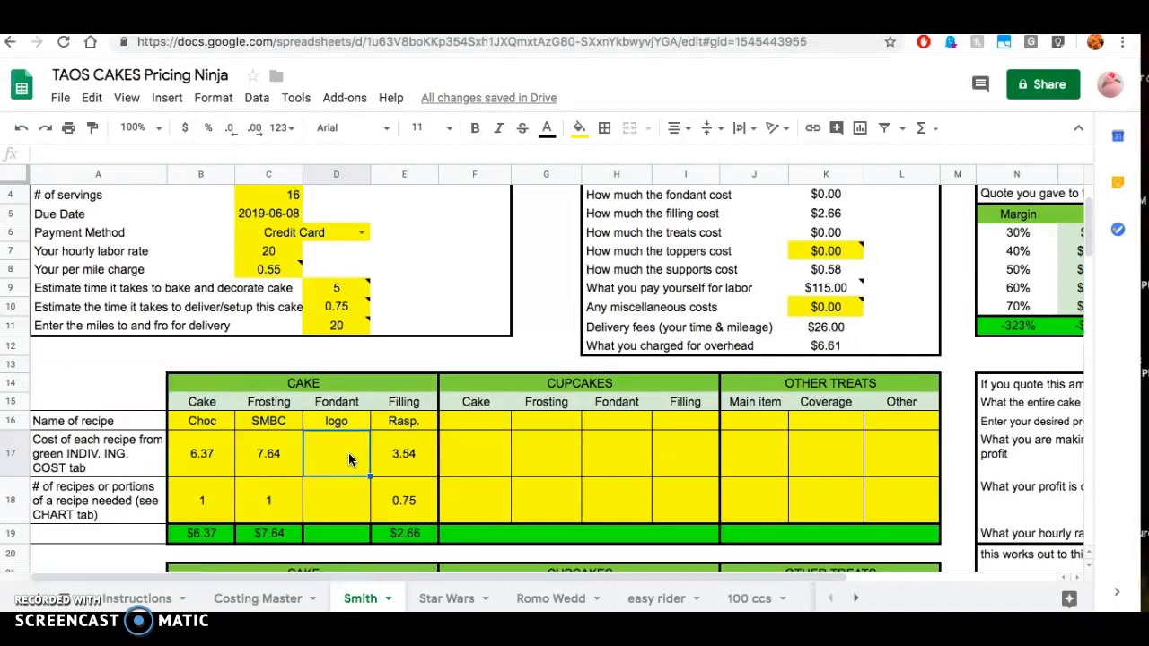
scroll(701, 488, "down", 10)
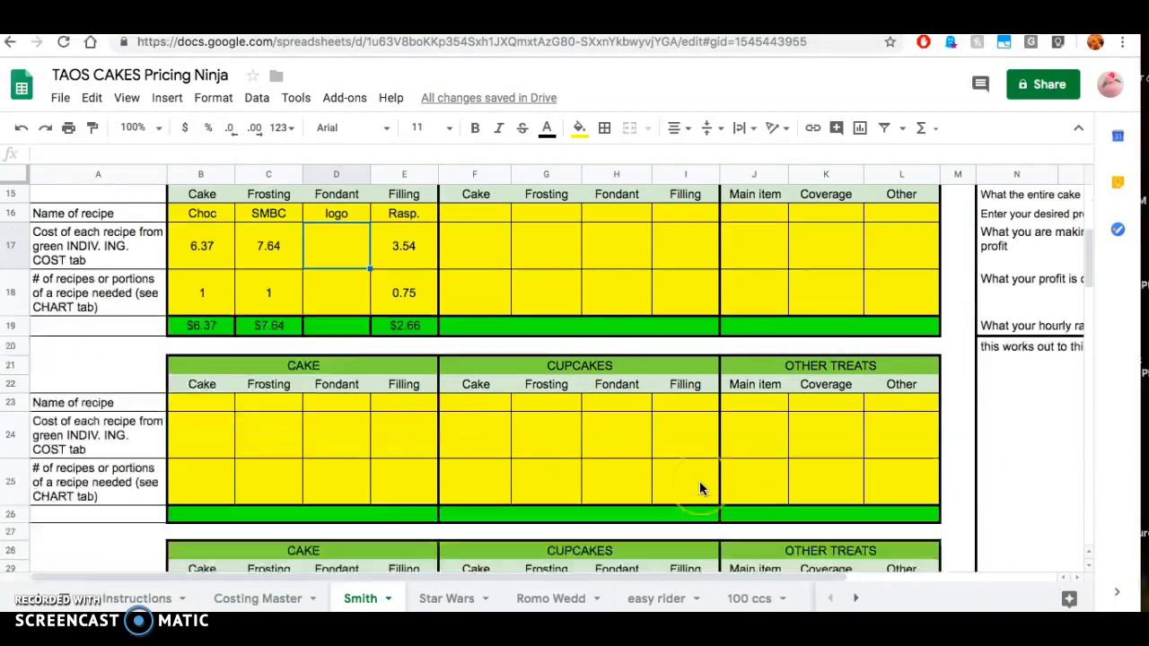
scroll(702, 487, "right", 3)
scroll(701, 487, "up", 1)
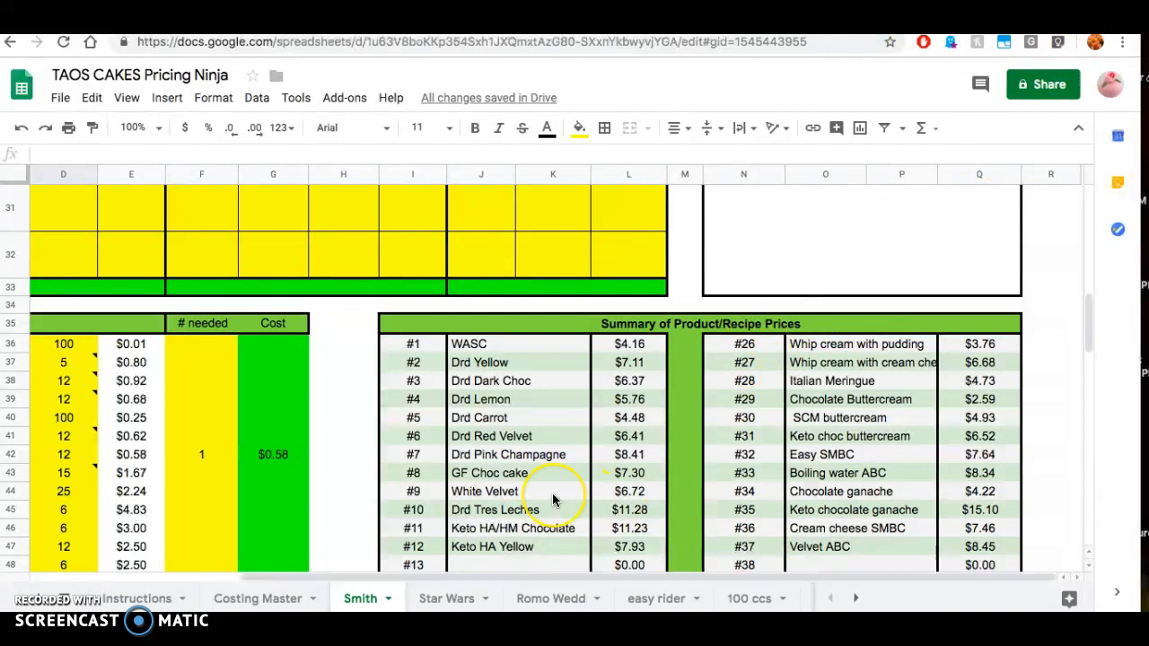
scroll(552, 493, "left", 3)
scroll(552, 492, "up", 5)
scroll(552, 500, "up", 1)
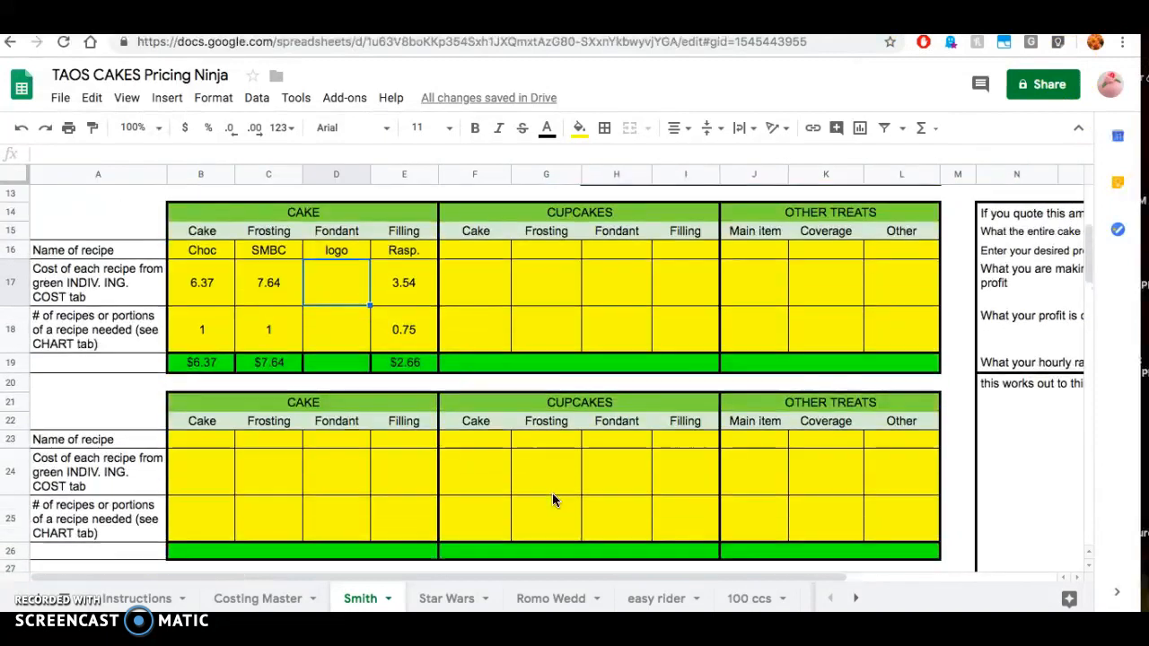
left_click(338, 288)
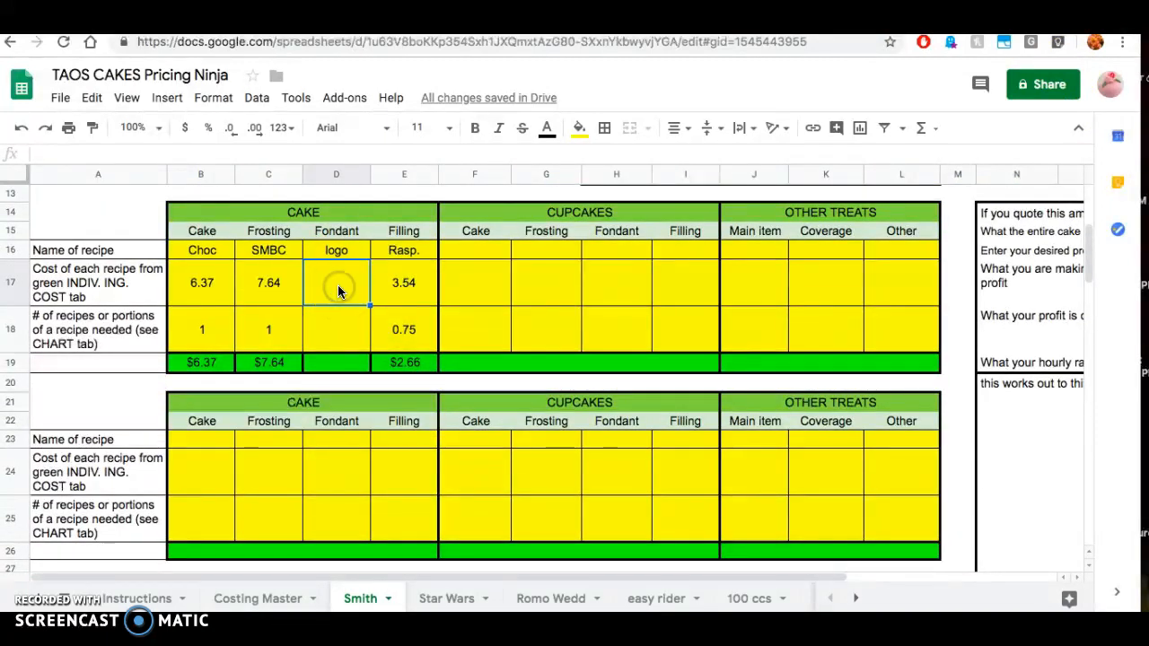
type("4.5")
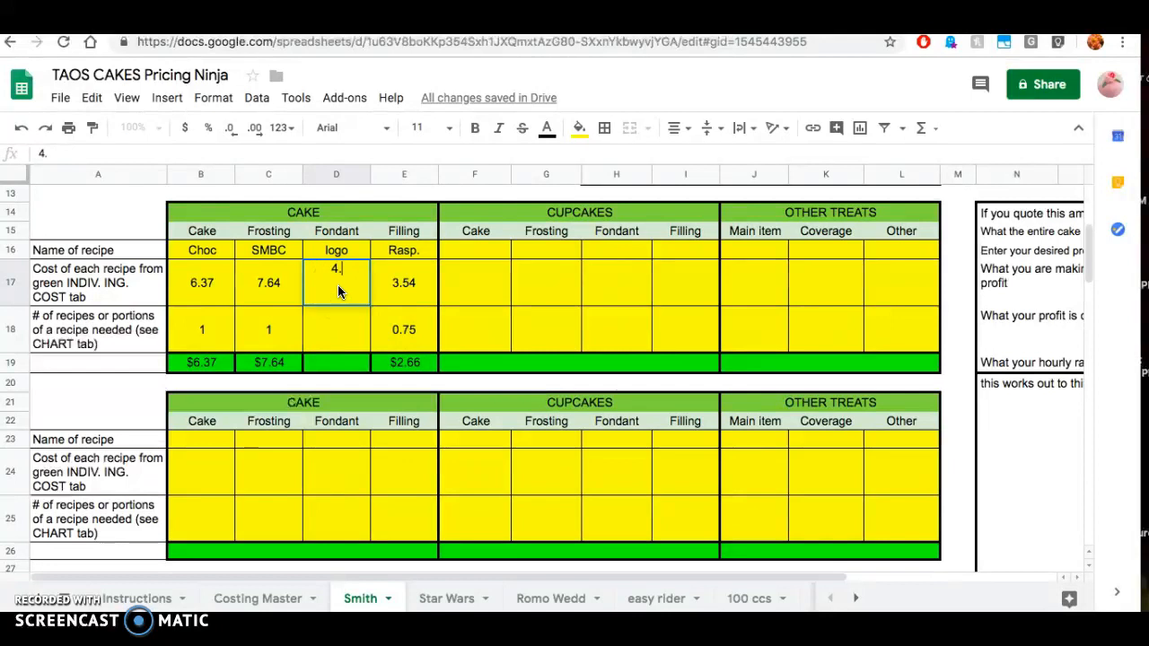
left_click(341, 331)
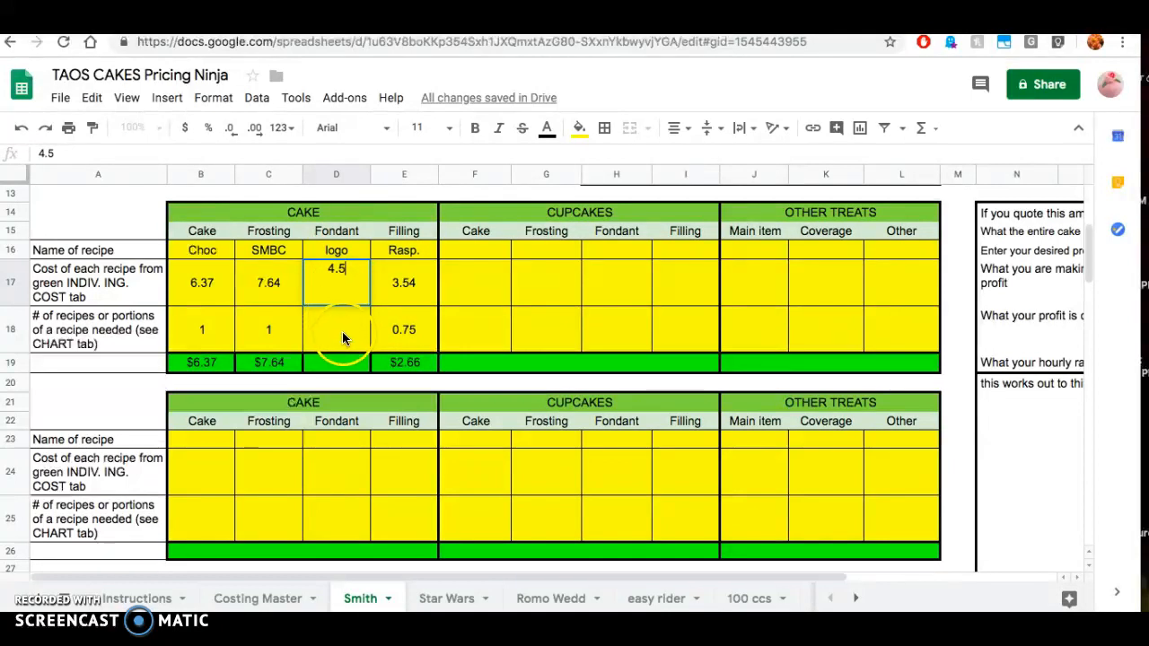
left_click(338, 285)
left_click(106, 163)
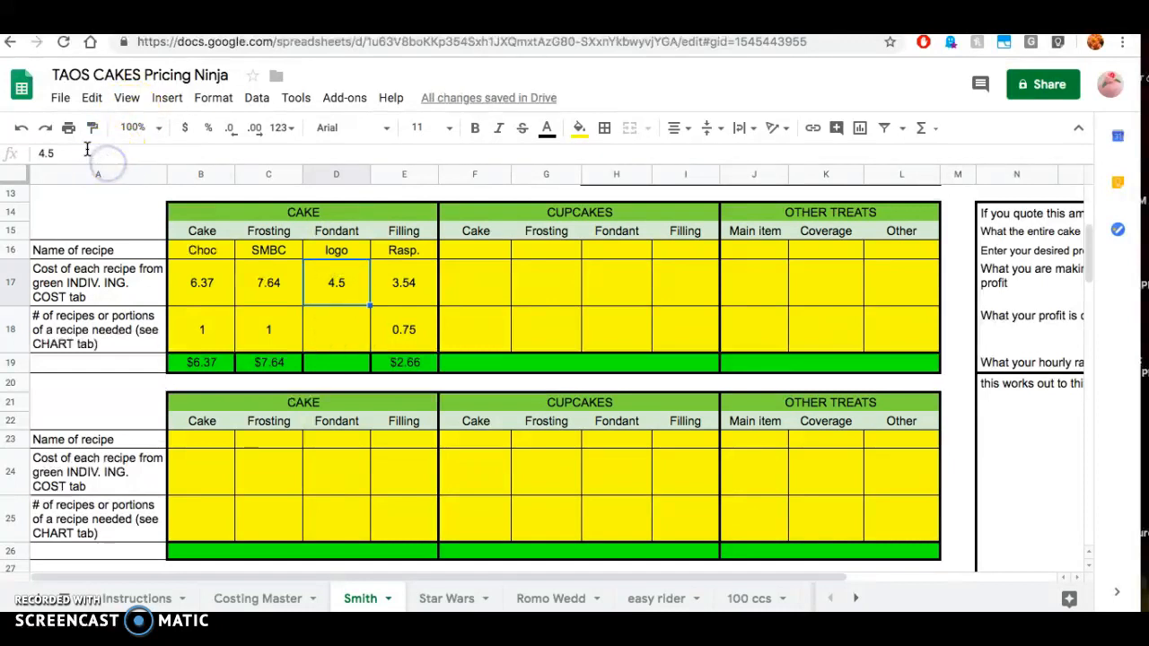
type("0")
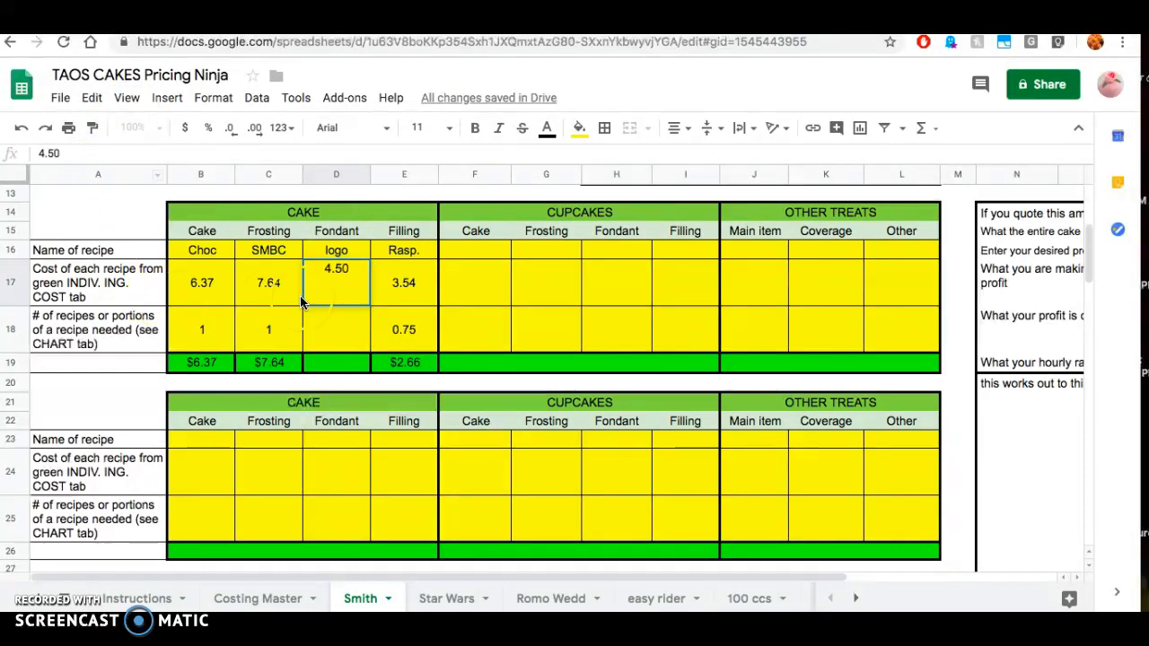
Set the number of logo fondant portions needed to .05.
left_click(344, 333)
type(".")
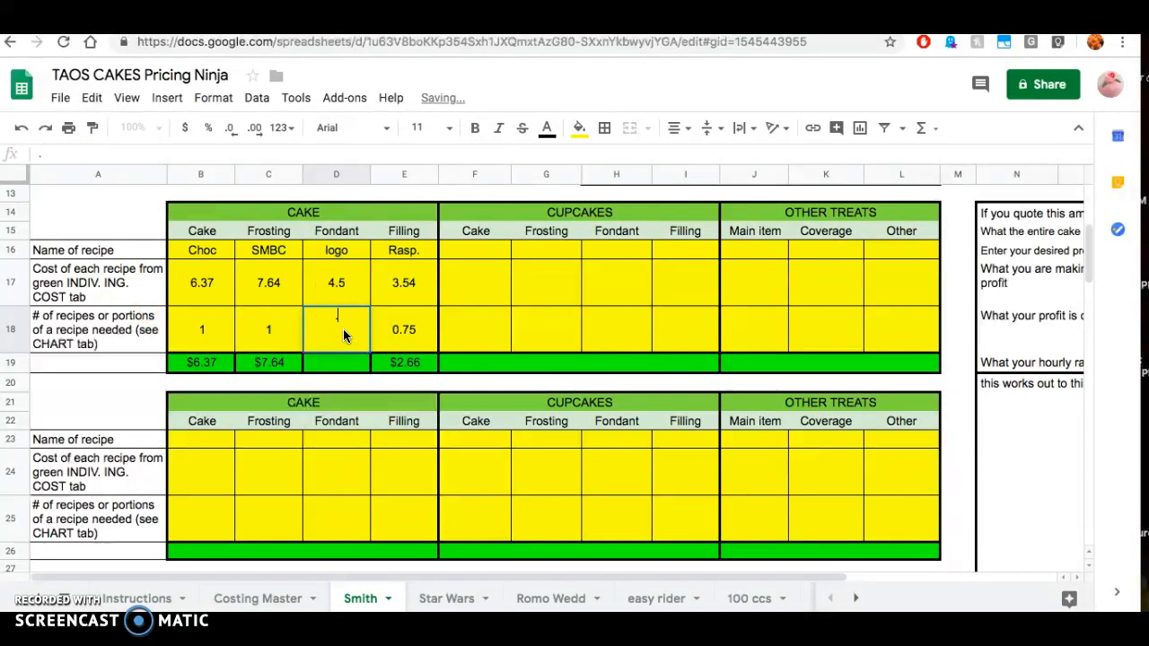
type("05")
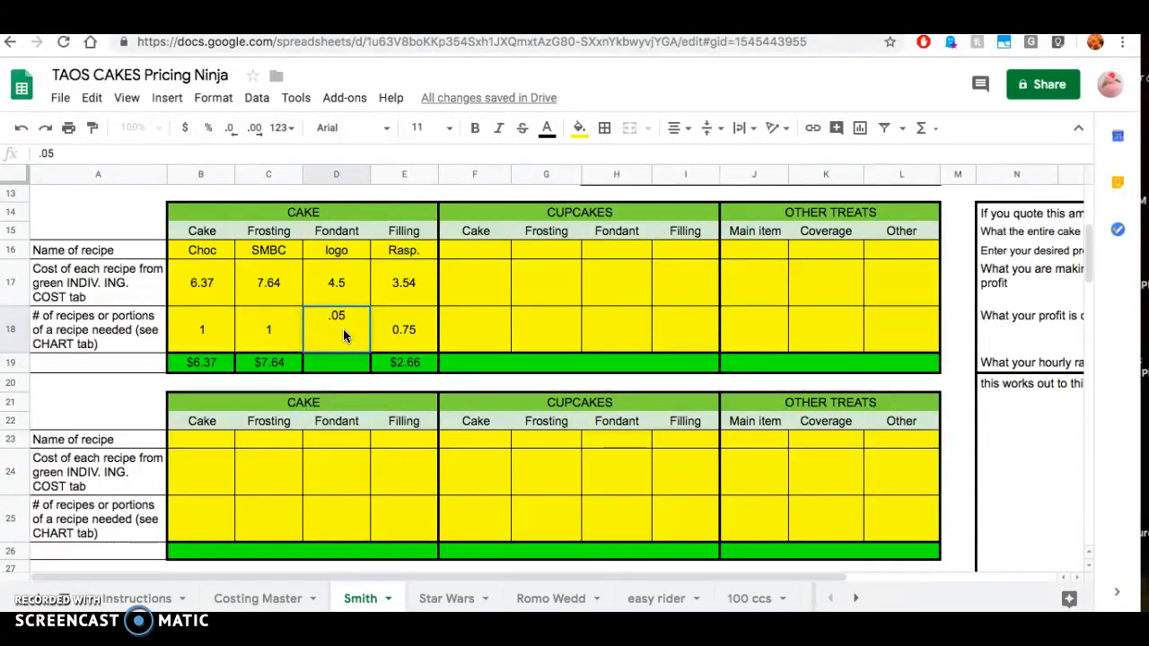
key("Return")
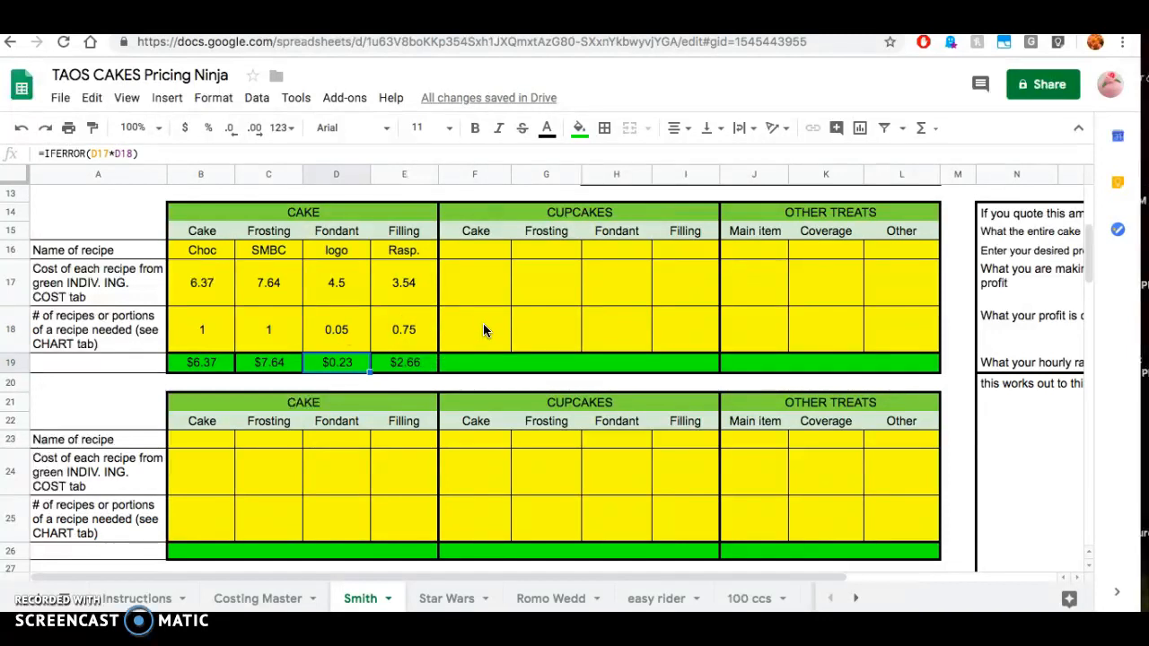
Enter 1 as the miscellaneous costs in the cost summary.
scroll(482, 331, "up", 5)
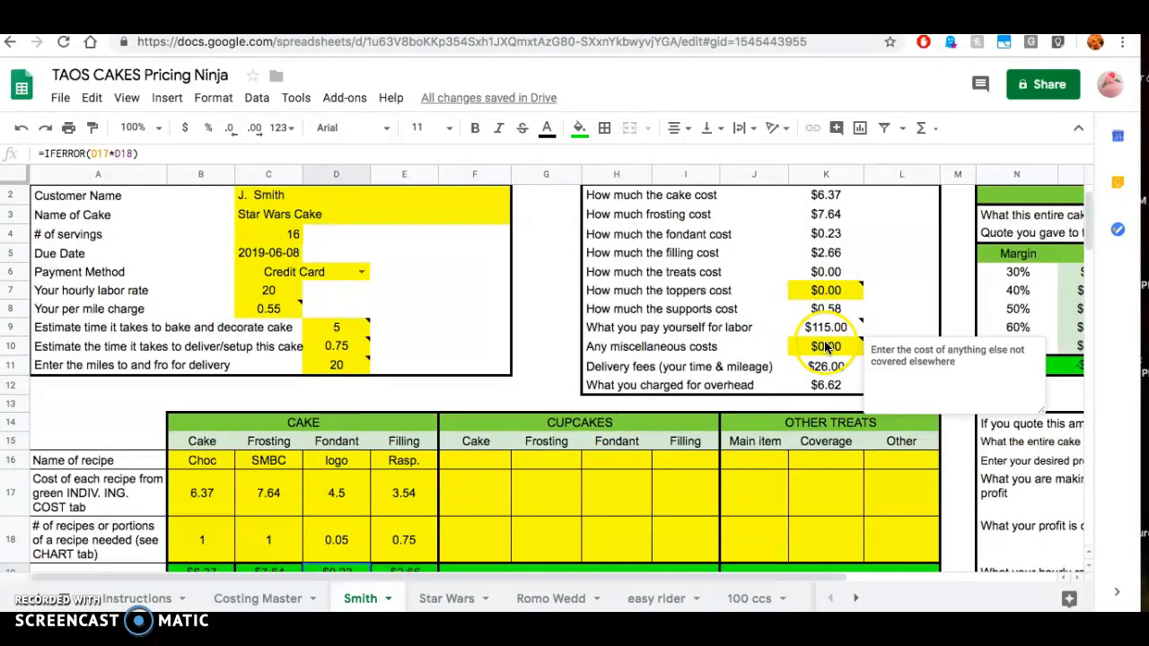
left_click(828, 348)
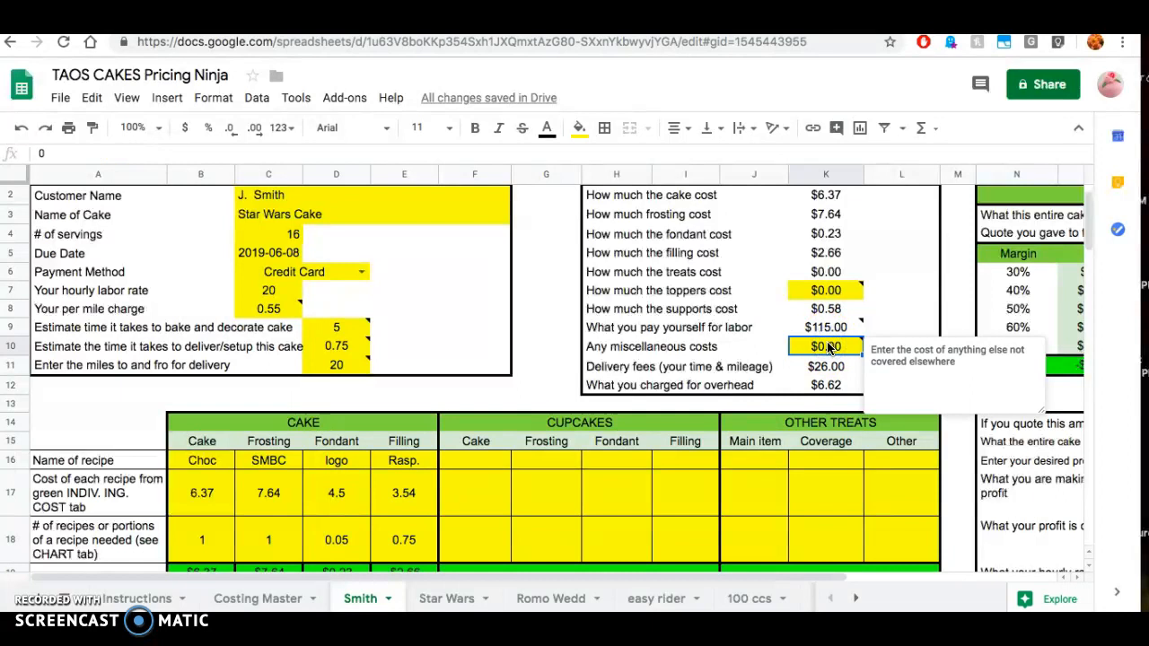
type("1")
key("Return")
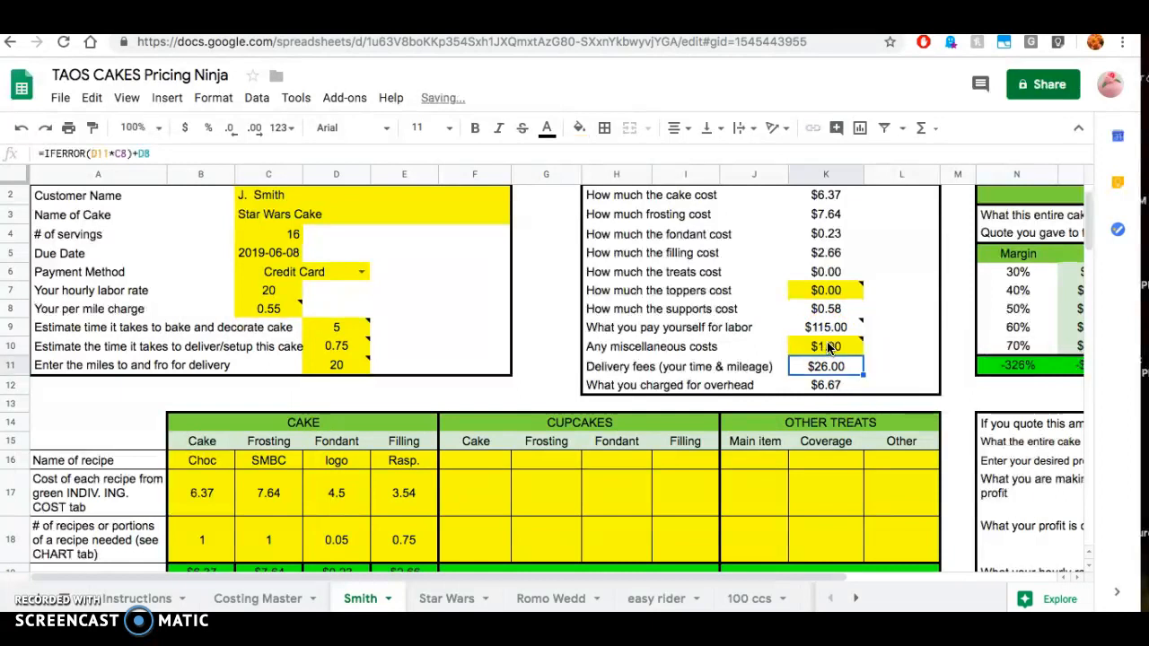
Change the miscellaneous costs in the cost summary to 2.
left_click(833, 351)
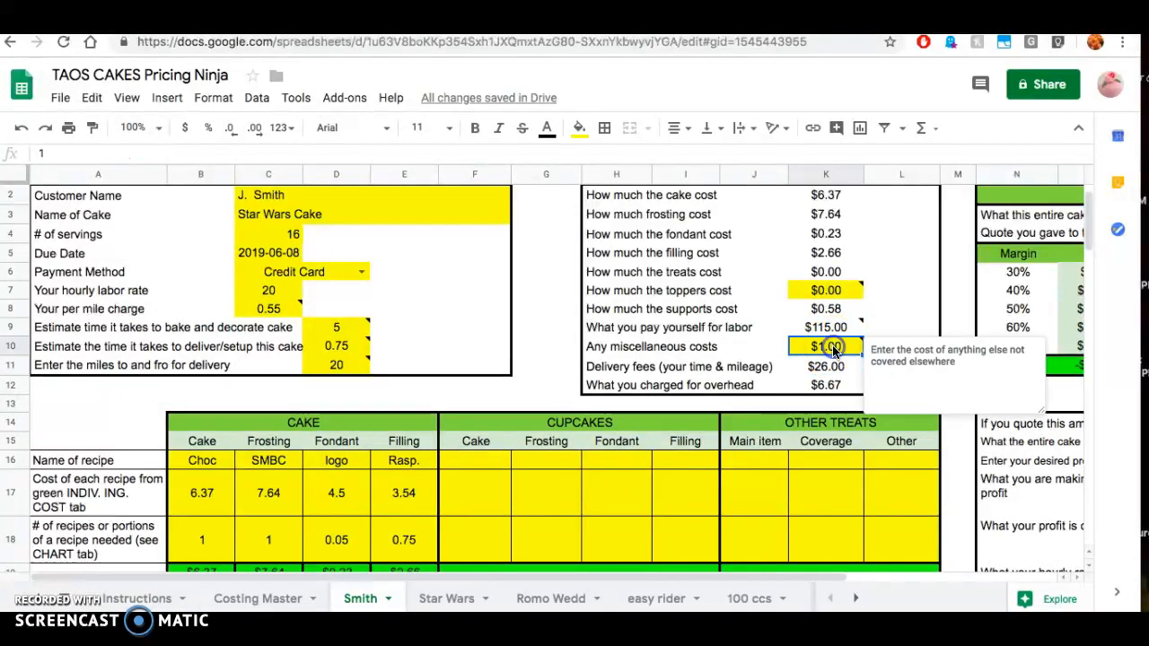
type("2.")
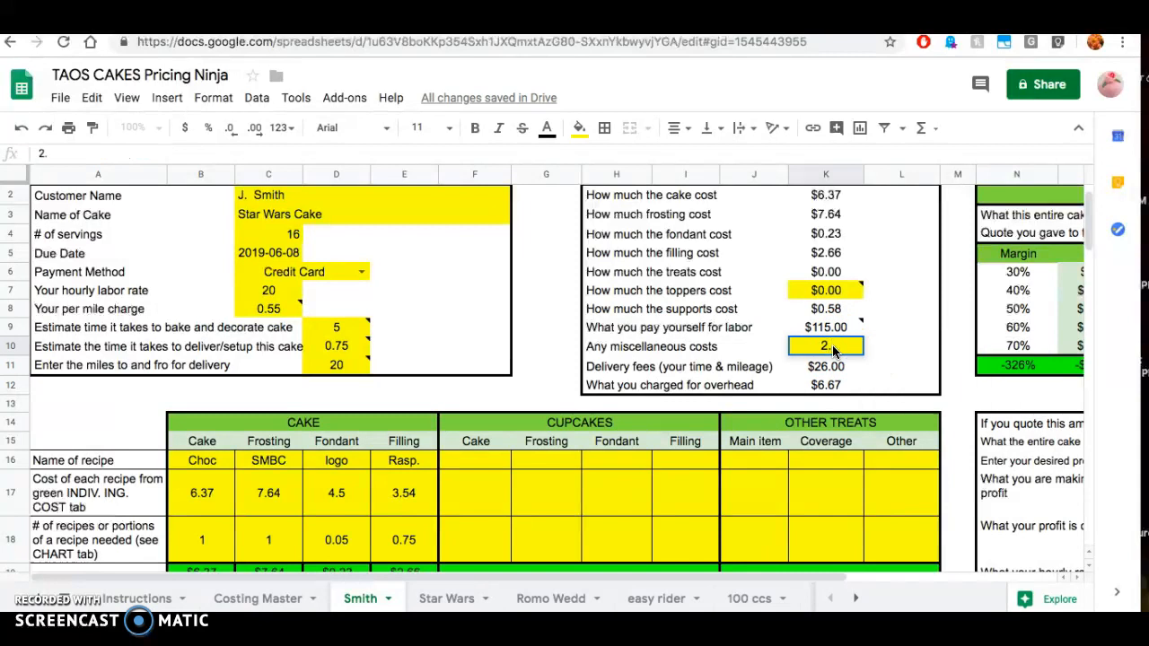
key("Return")
left_click(858, 357)
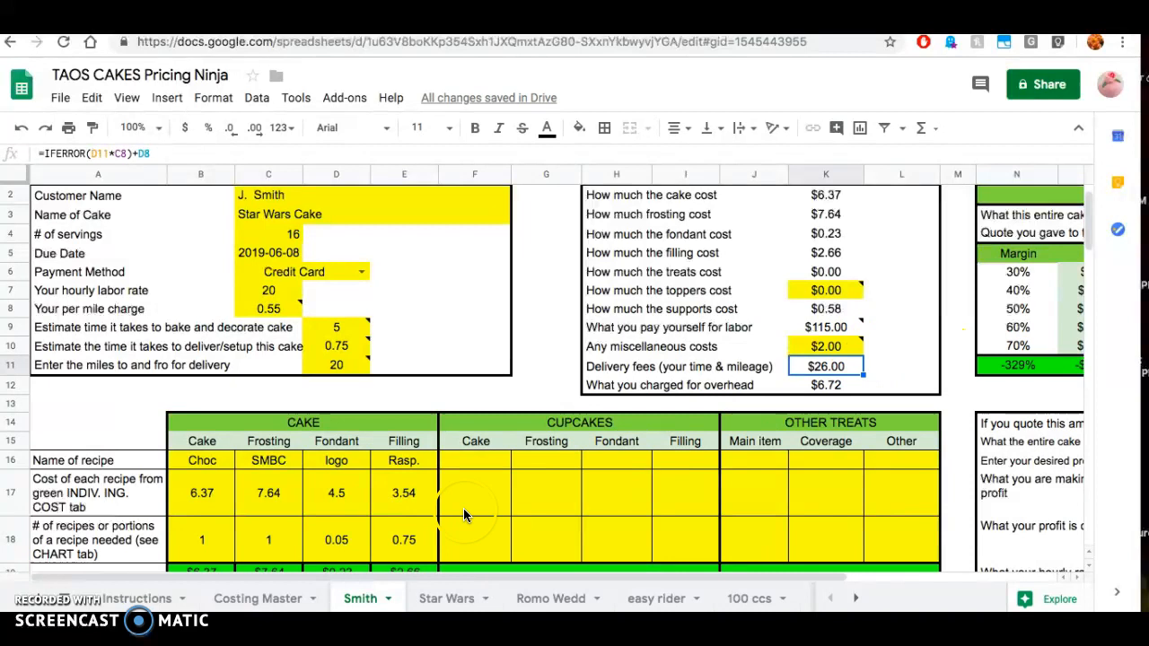
Review the toppers, labor, delivery and overhead lines of the cost summary, along with the Profit Summary.
scroll(463, 508, "down", 2)
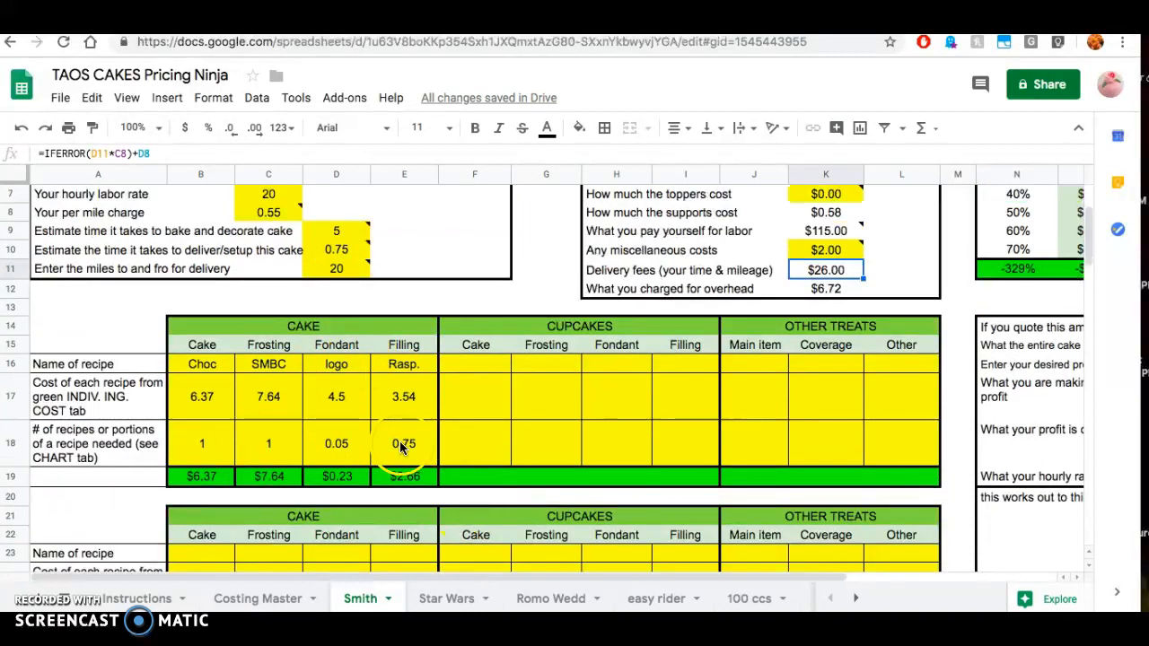
scroll(494, 435, "up", 3)
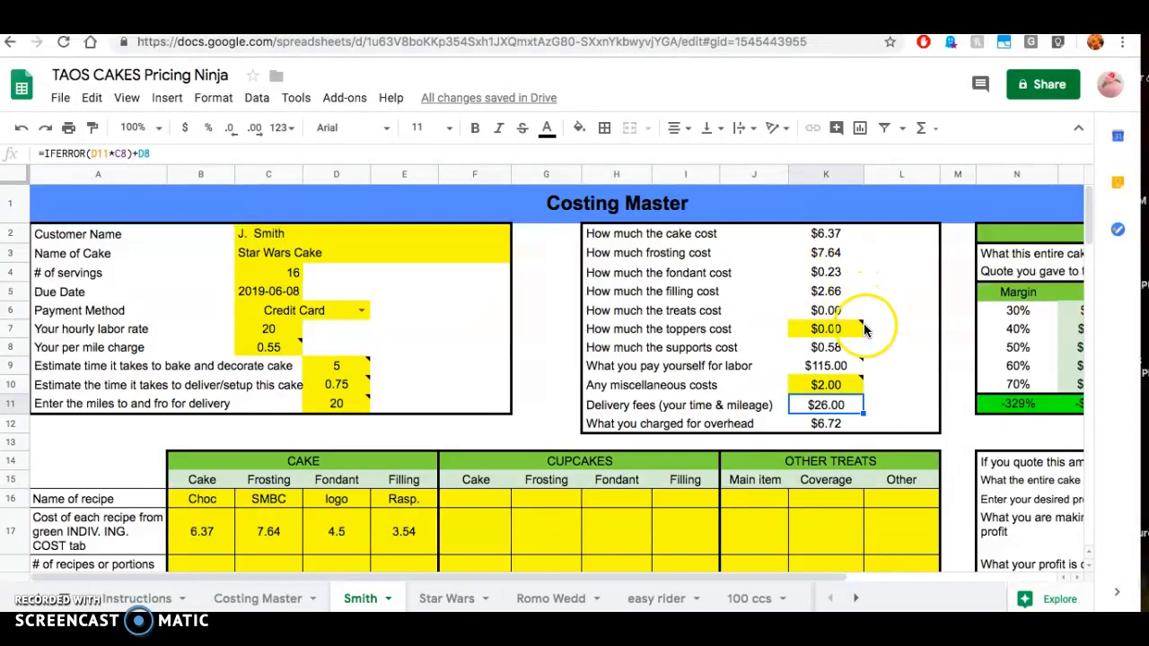
mouse_move(841, 329)
mouse_move(845, 371)
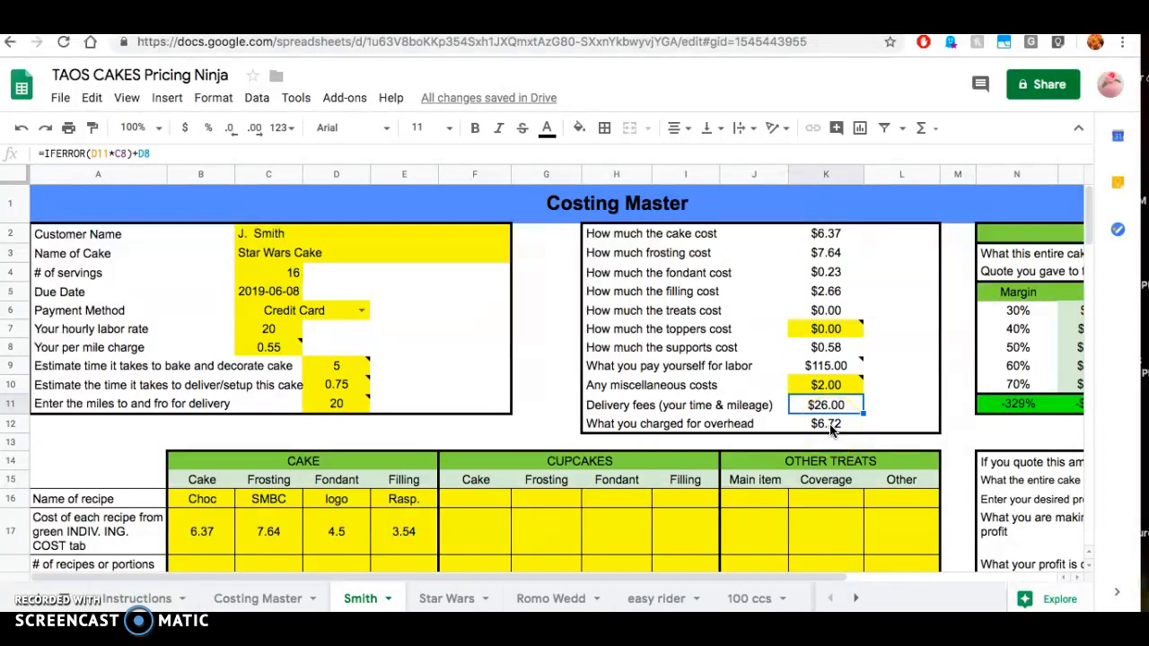
scroll(829, 423, "right", 4)
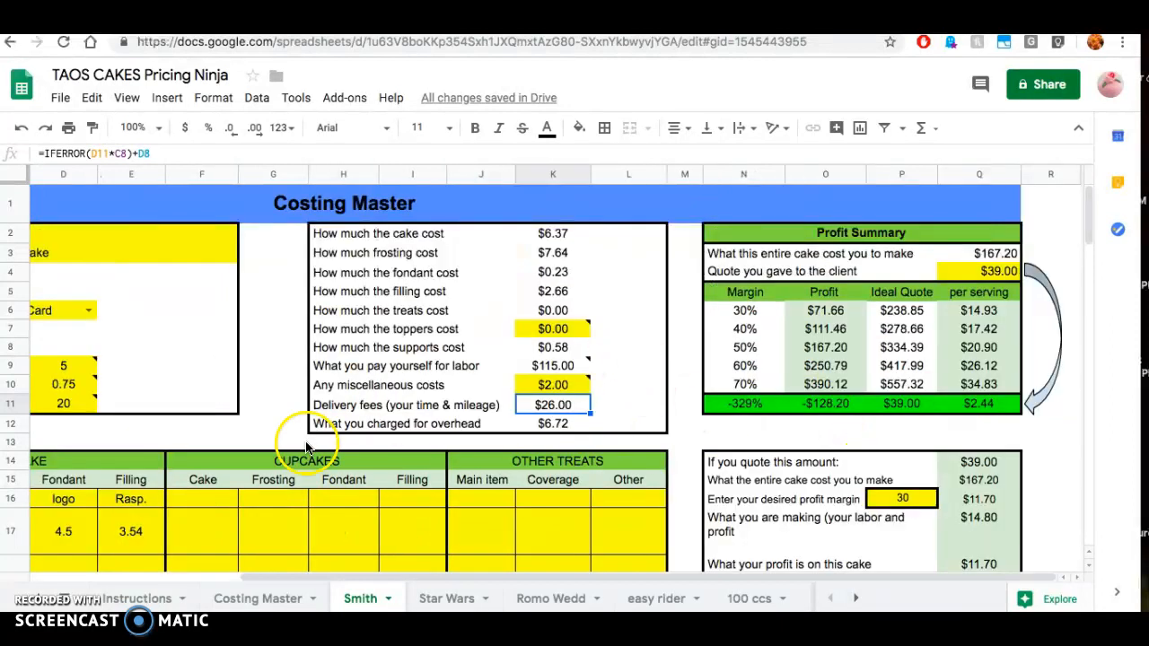
scroll(161, 468, "left", 4)
scroll(164, 475, "down", 3)
scroll(164, 480, "up", 3)
scroll(404, 453, "right", 3)
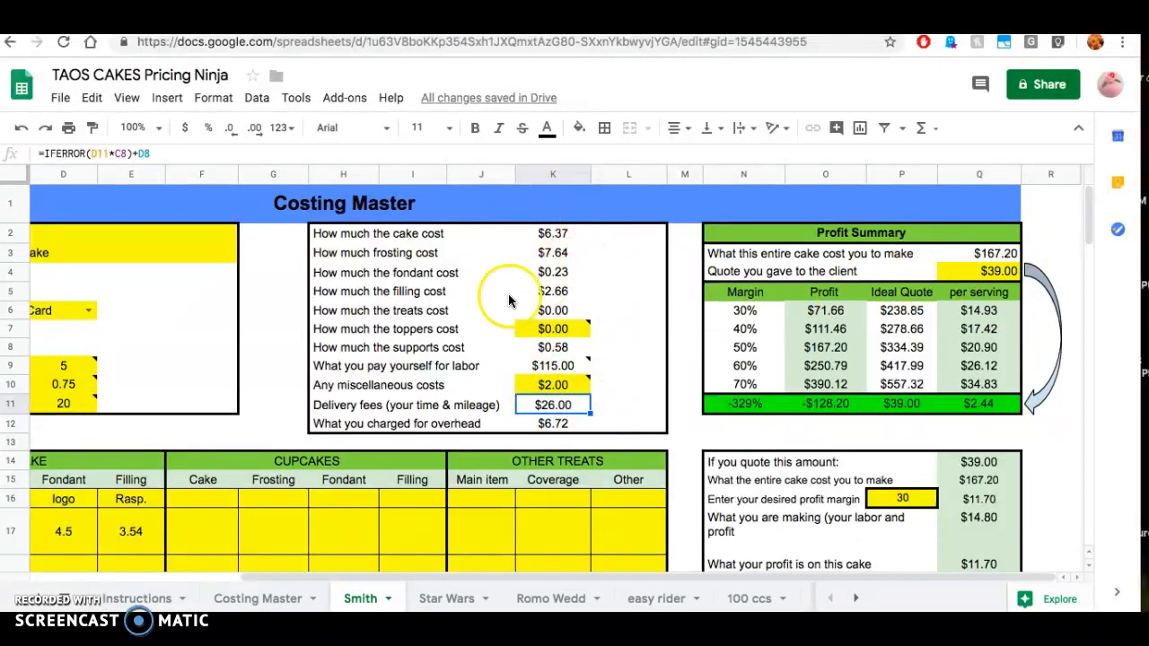
Enter 238 as the quote given to the client in the Profit Summary.
left_click(999, 276)
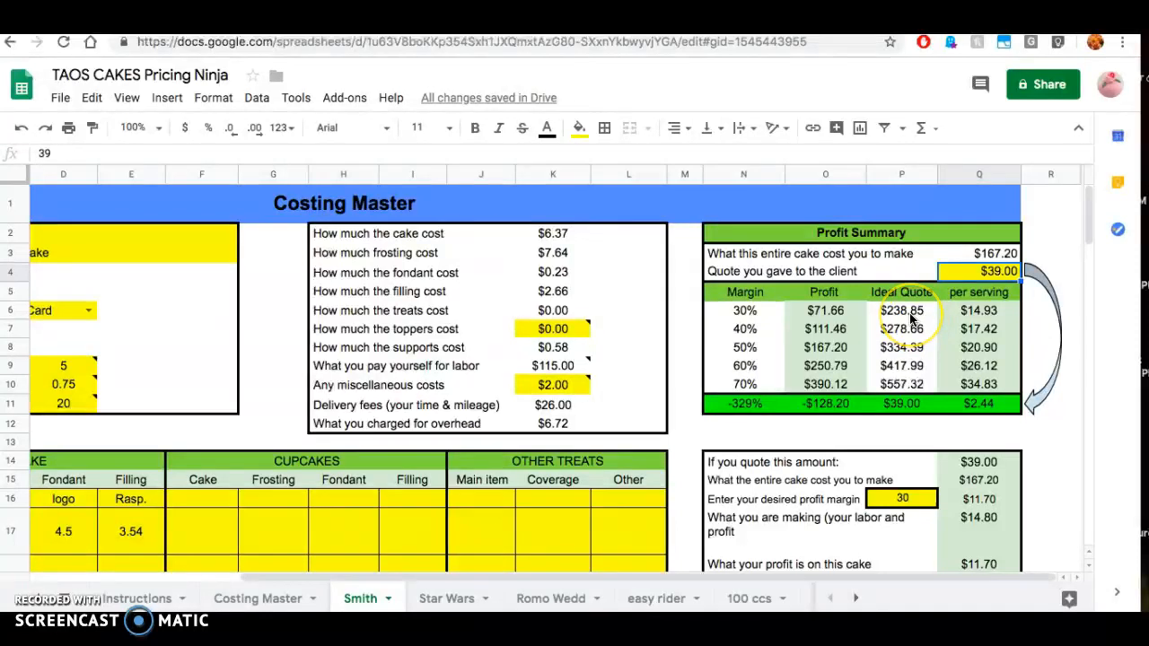
left_click(978, 273)
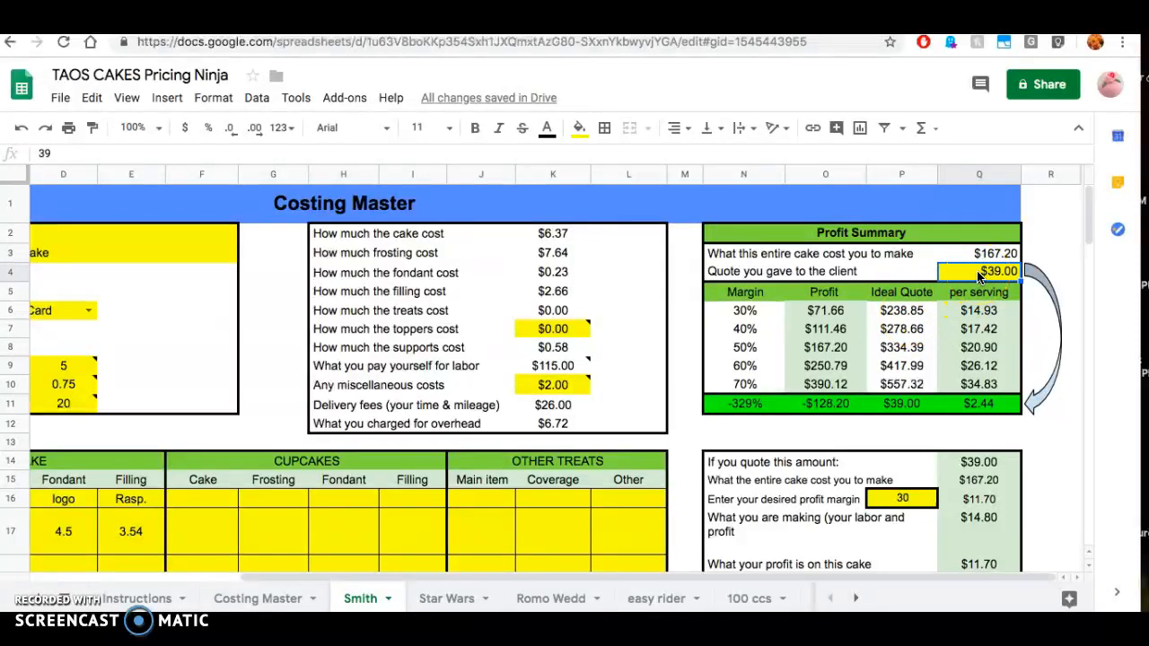
type("238")
key("Return")
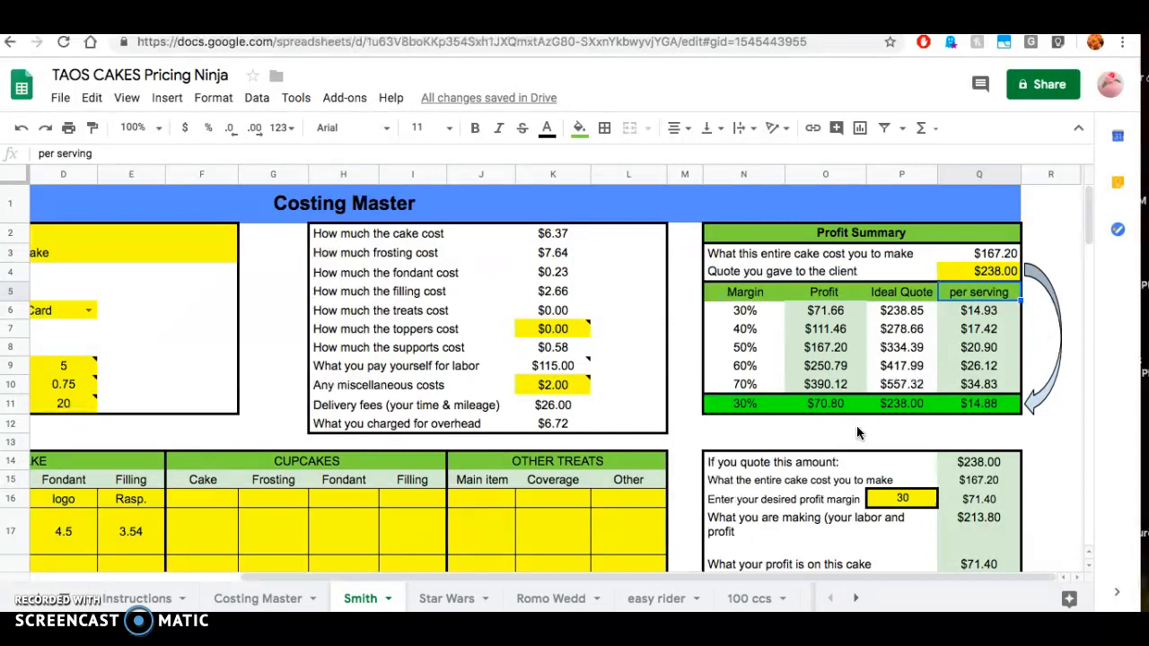
Change the quote given to the client to 175.
left_click(994, 272)
type("175")
key("Return")
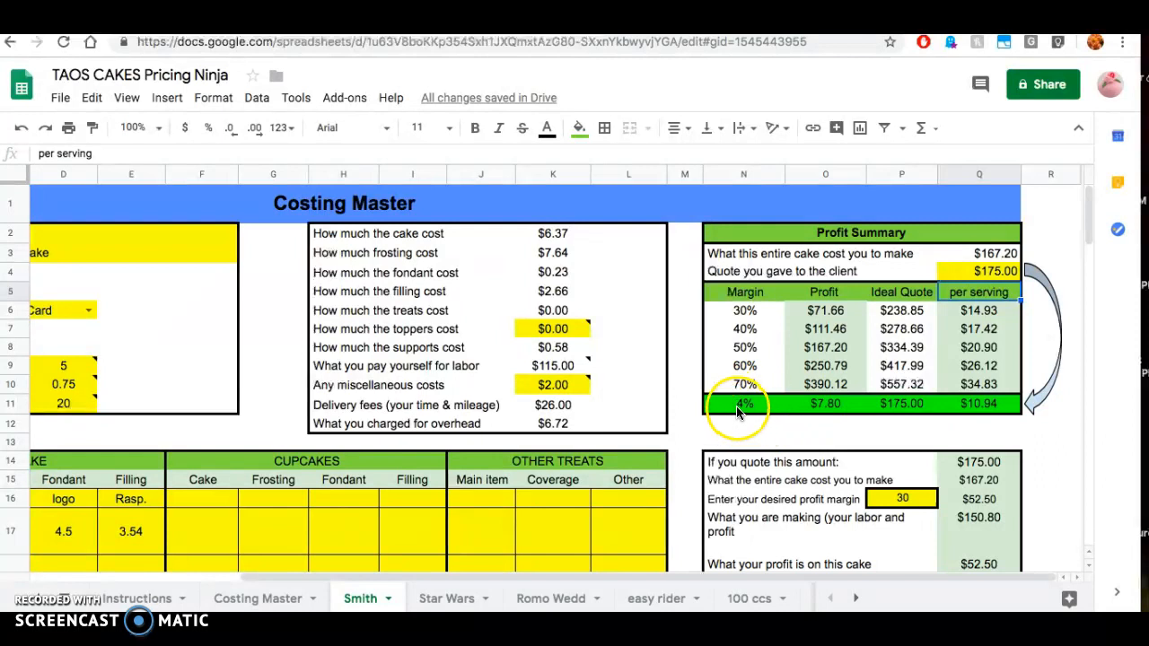
Examine the desired profit margin section, the empty box under it and the order details against the client quote.
left_click(984, 270)
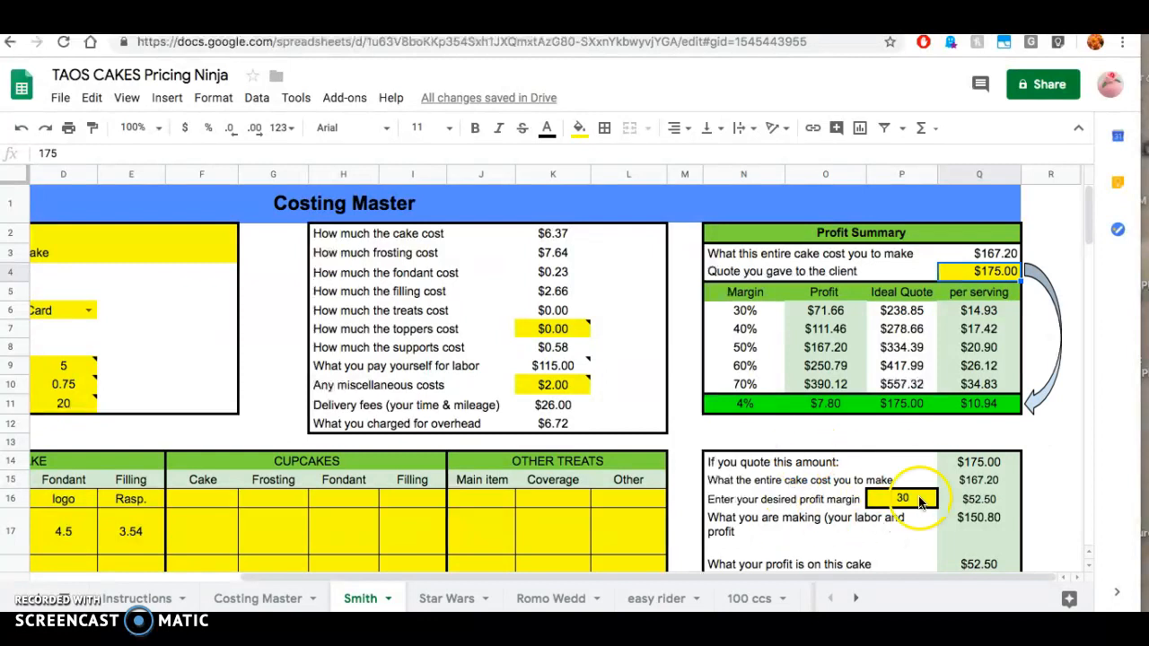
scroll(1042, 463, "down", 6)
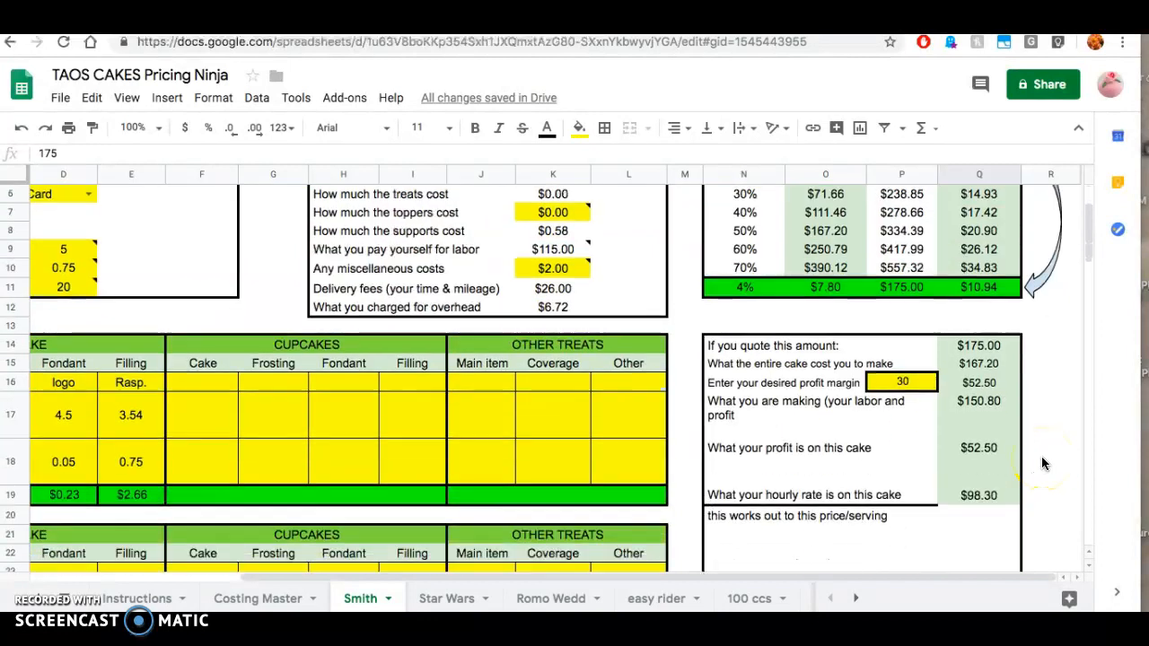
scroll(1042, 463, "down", 5)
scroll(1042, 463, "up", 5)
scroll(1042, 463, "down", 1)
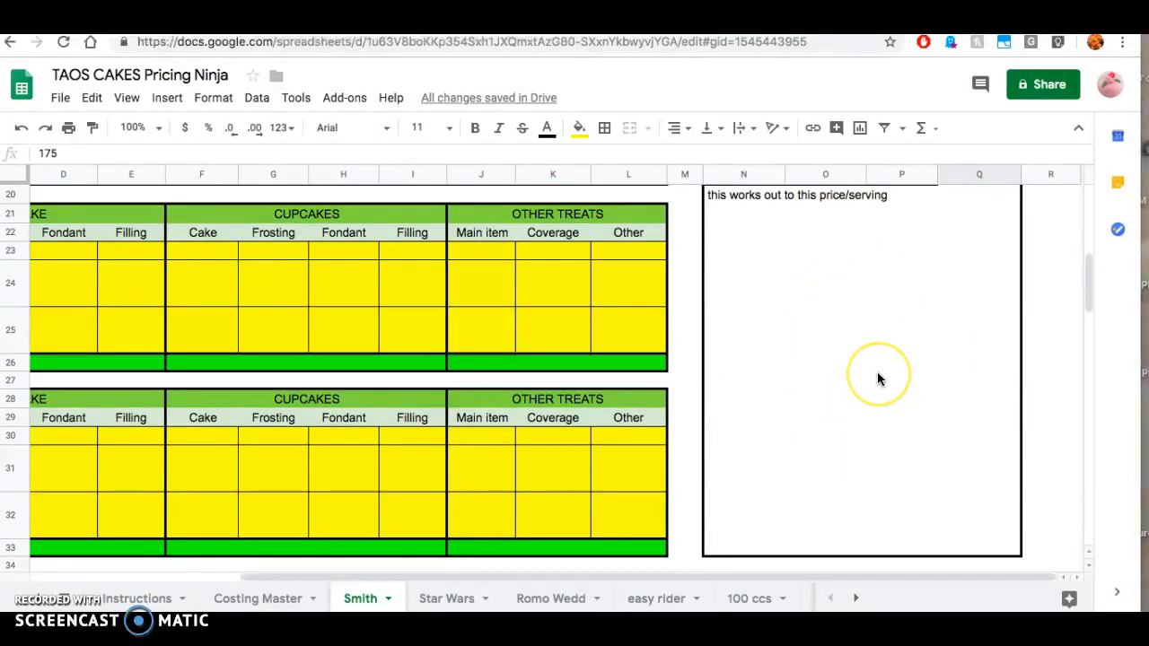
scroll(877, 377, "down", 1)
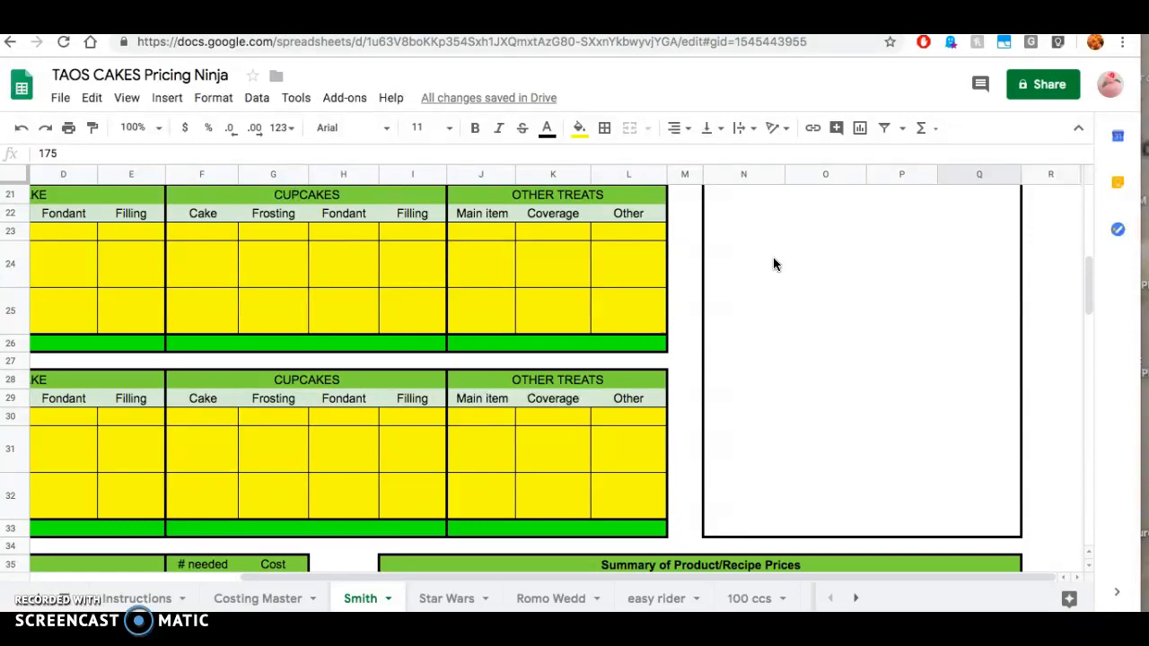
left_click(792, 330)
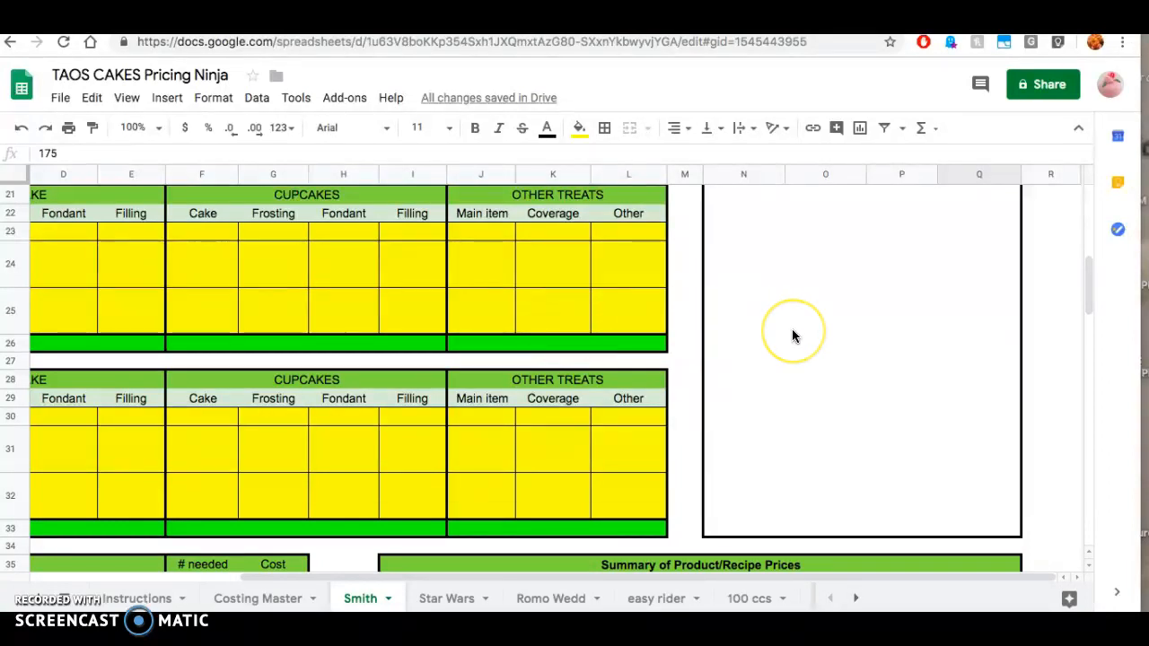
scroll(791, 328, "up", 10)
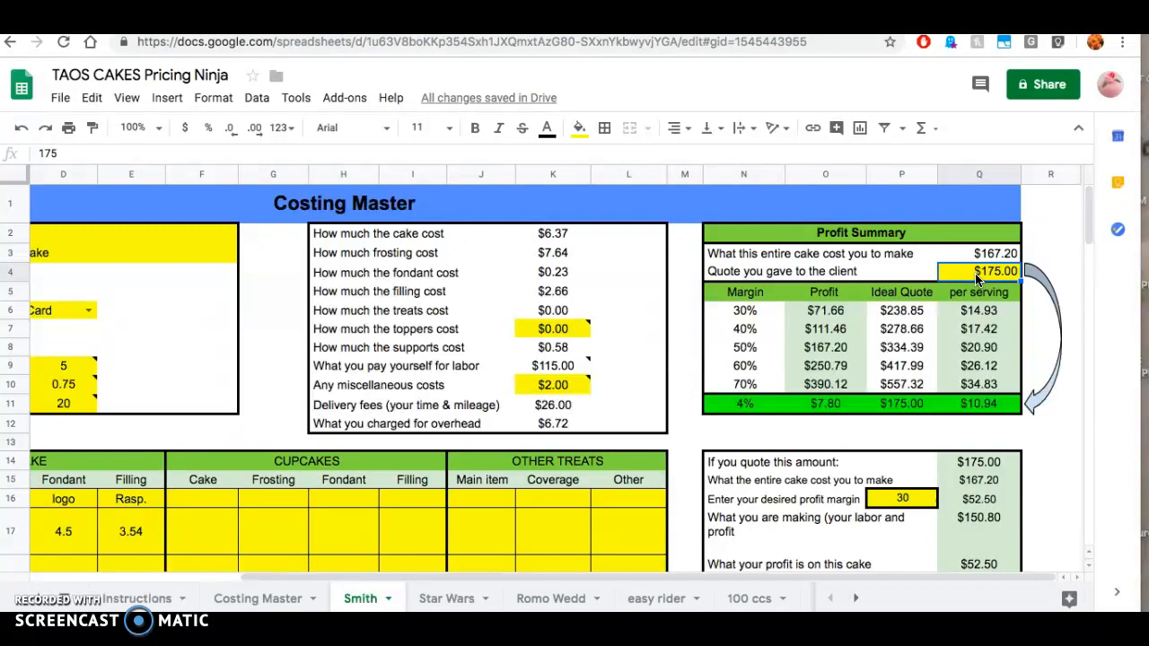
scroll(436, 346, "left", 5)
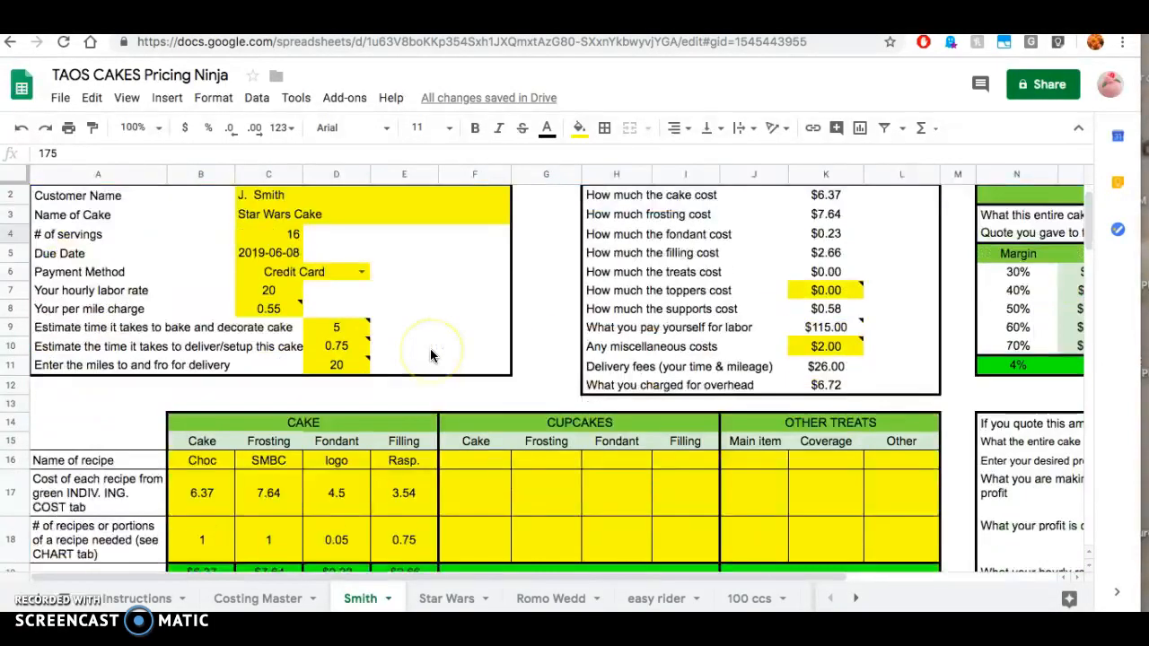